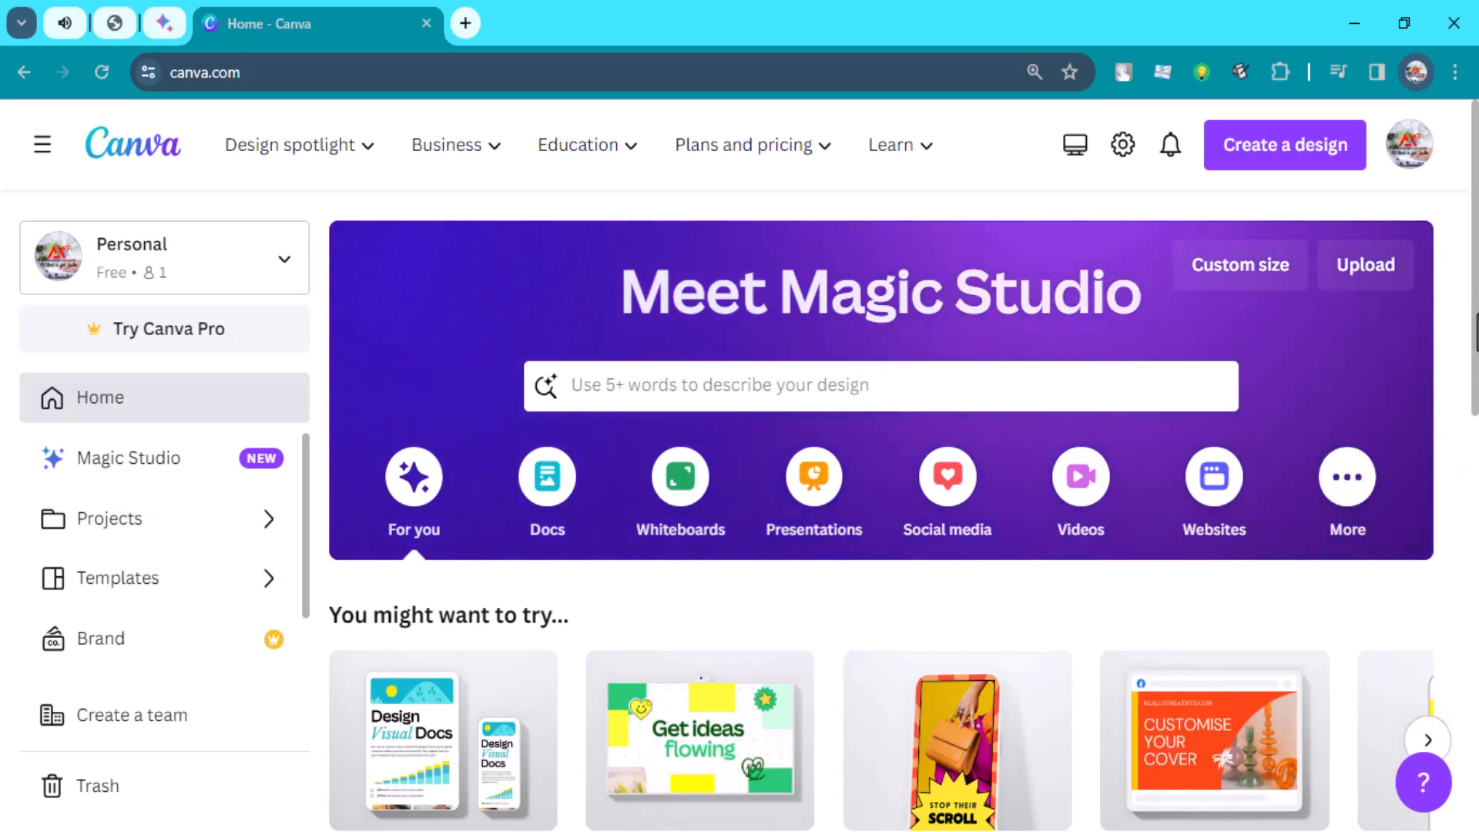
Step: Look over the Canva home page, including its design suggestions, newest features, recent designs, and the Design spotlight and pricing options
scroll(1475, 331, down, 2)
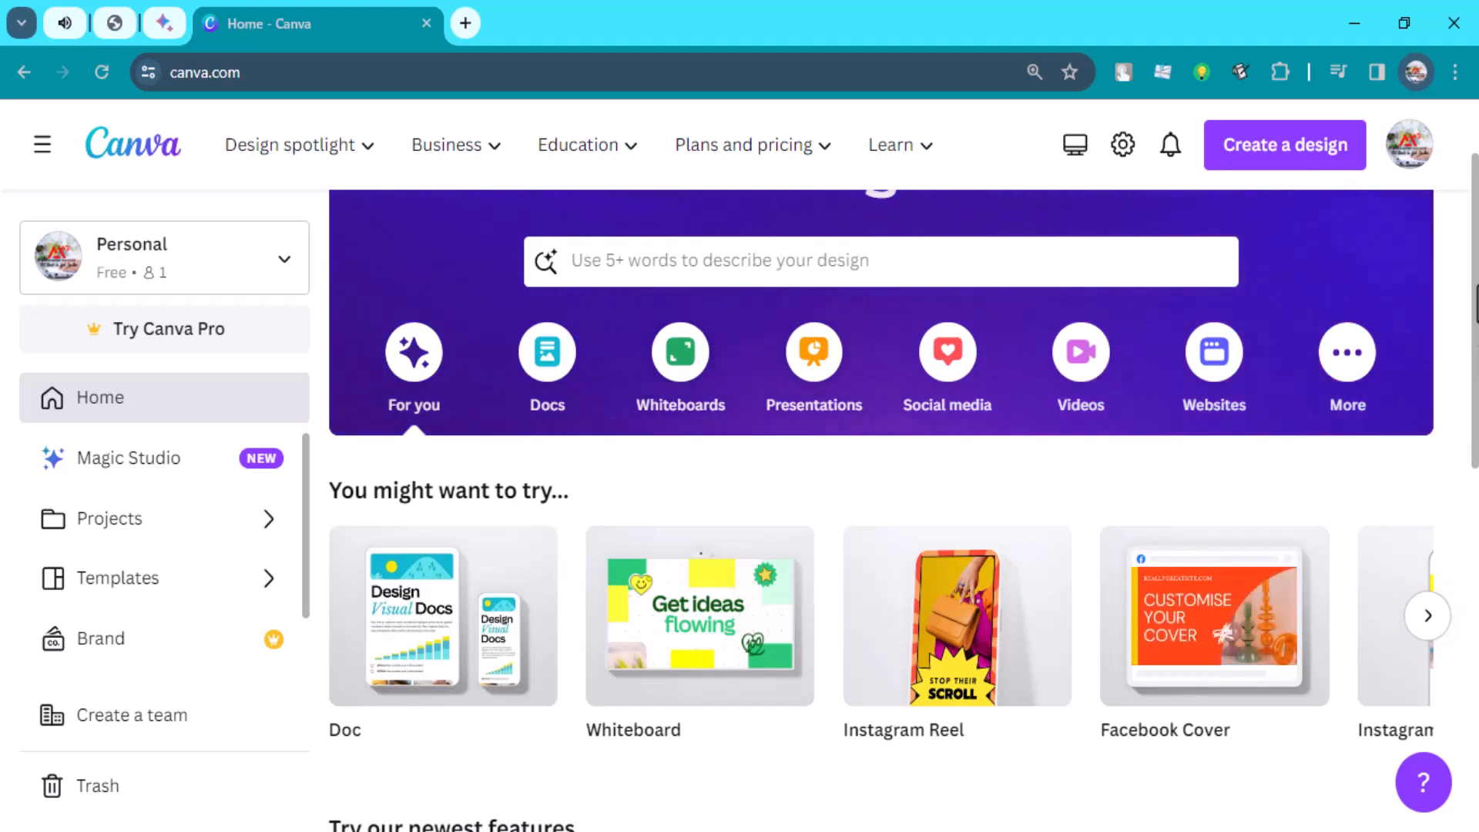
click(319, 148)
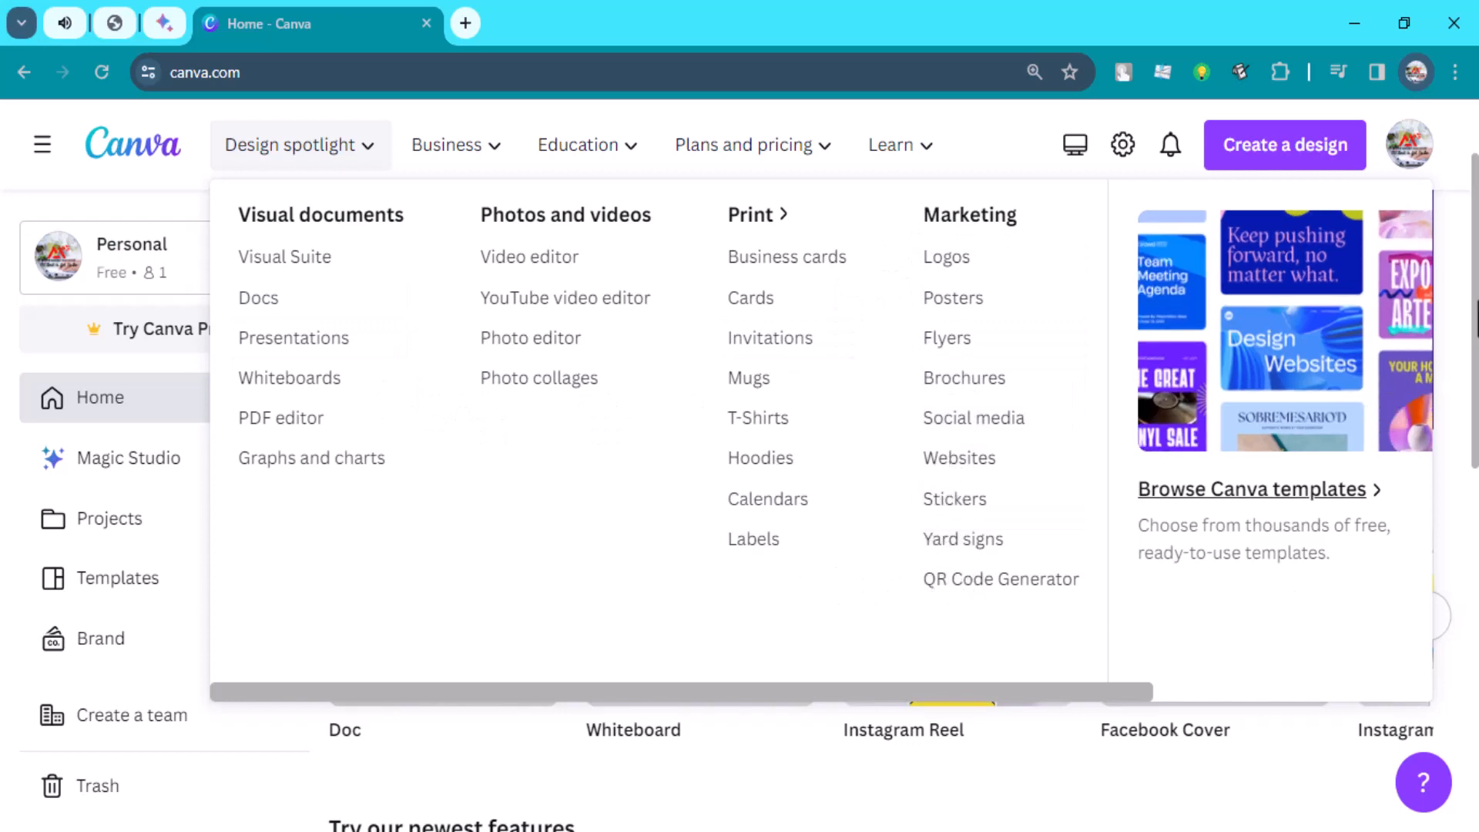
scroll(878, 500, down, 2)
scroll(902, 508, down, 8)
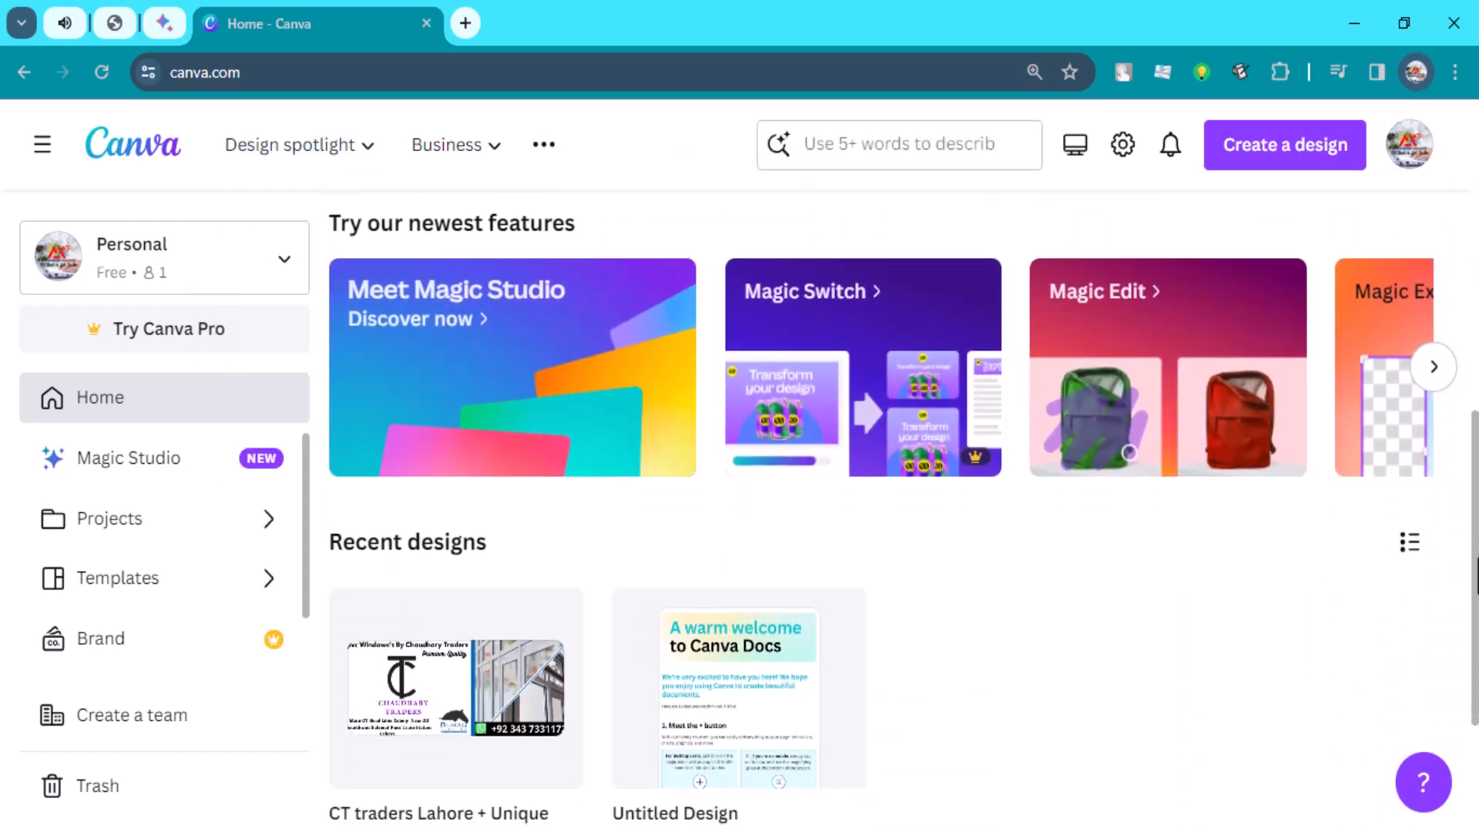
scroll(901, 508, up, 10)
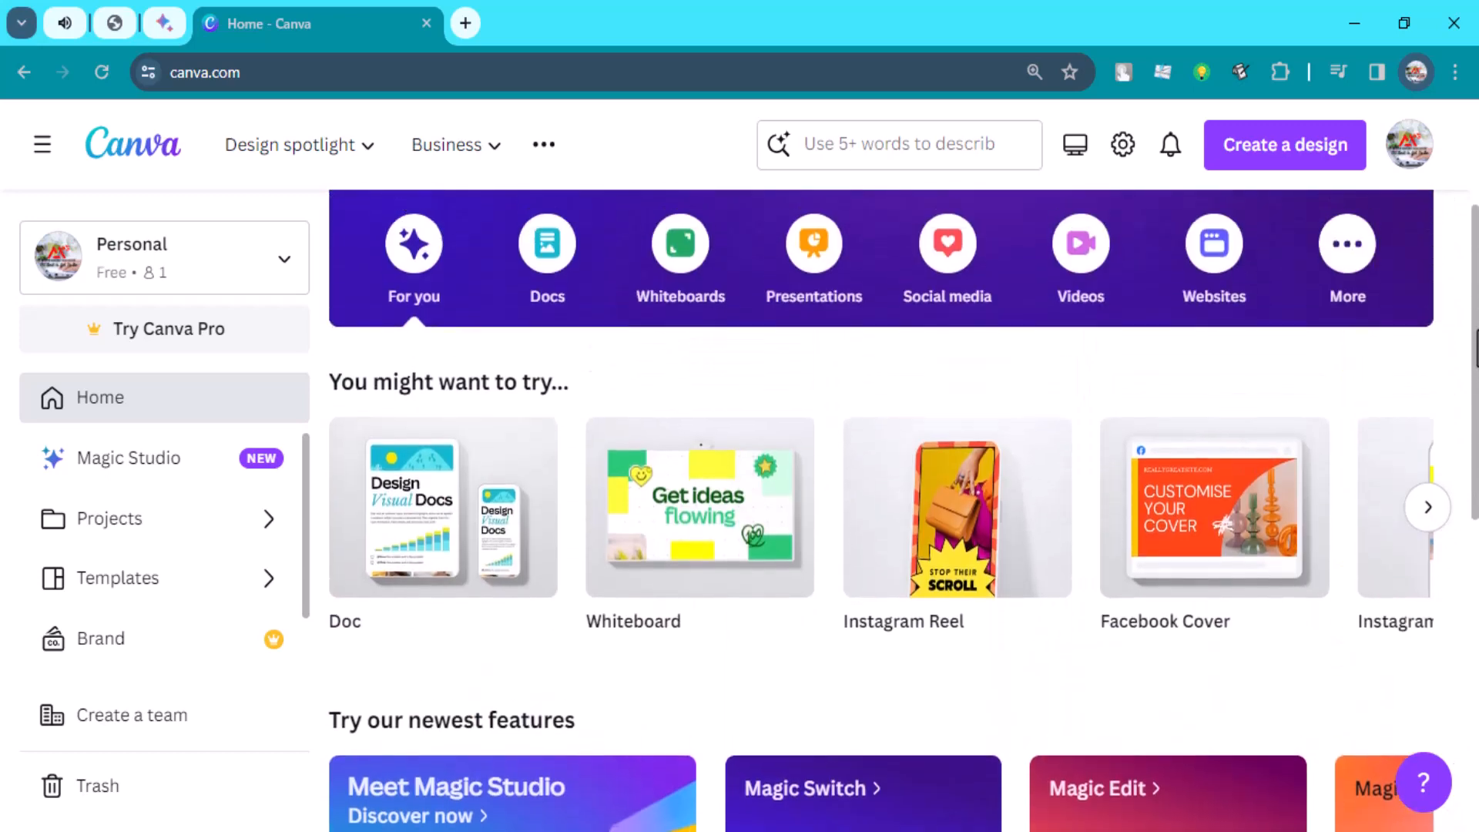
scroll(901, 508, up, 2)
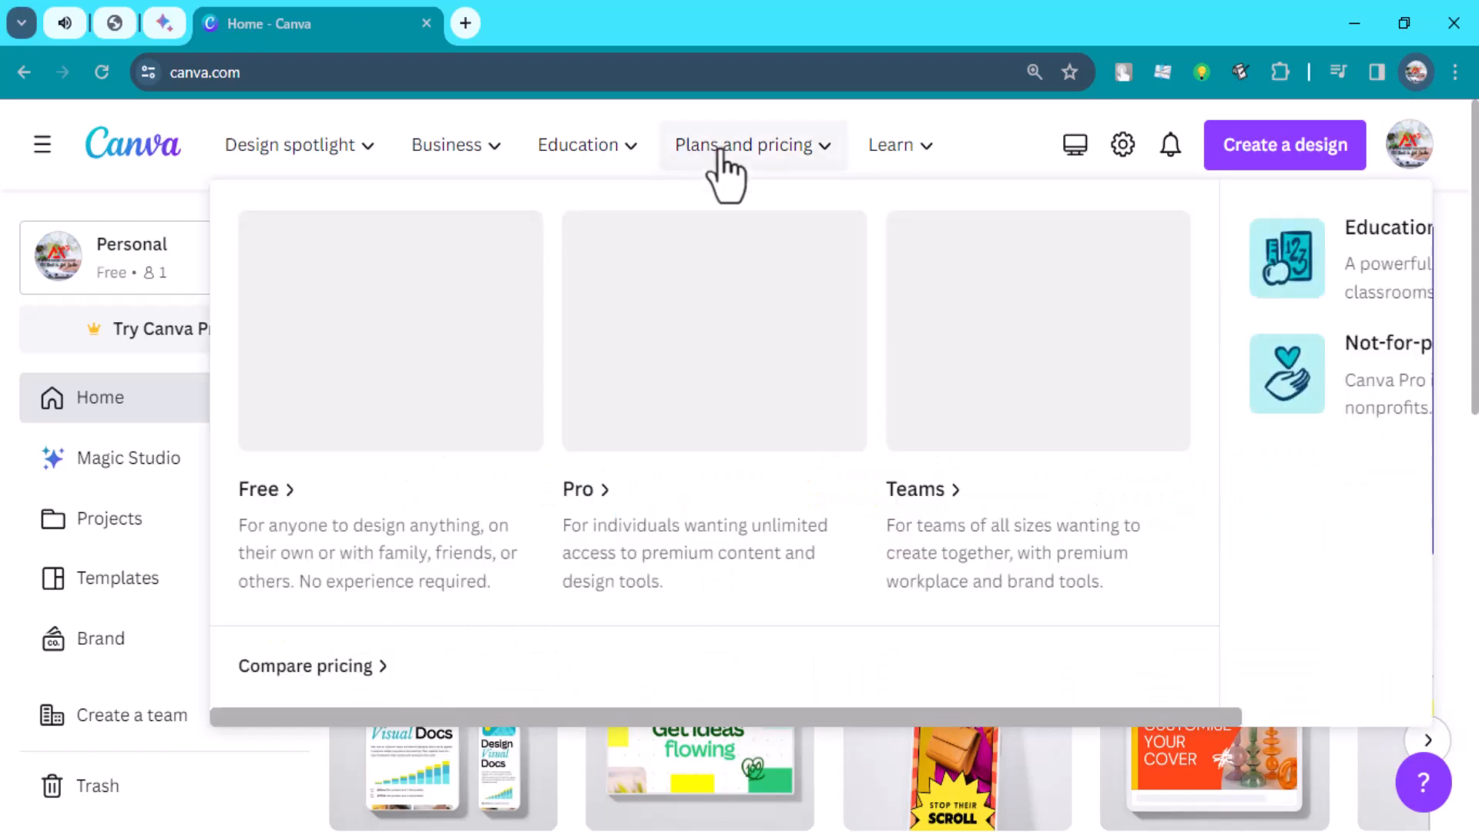
mouse_move(327, 138)
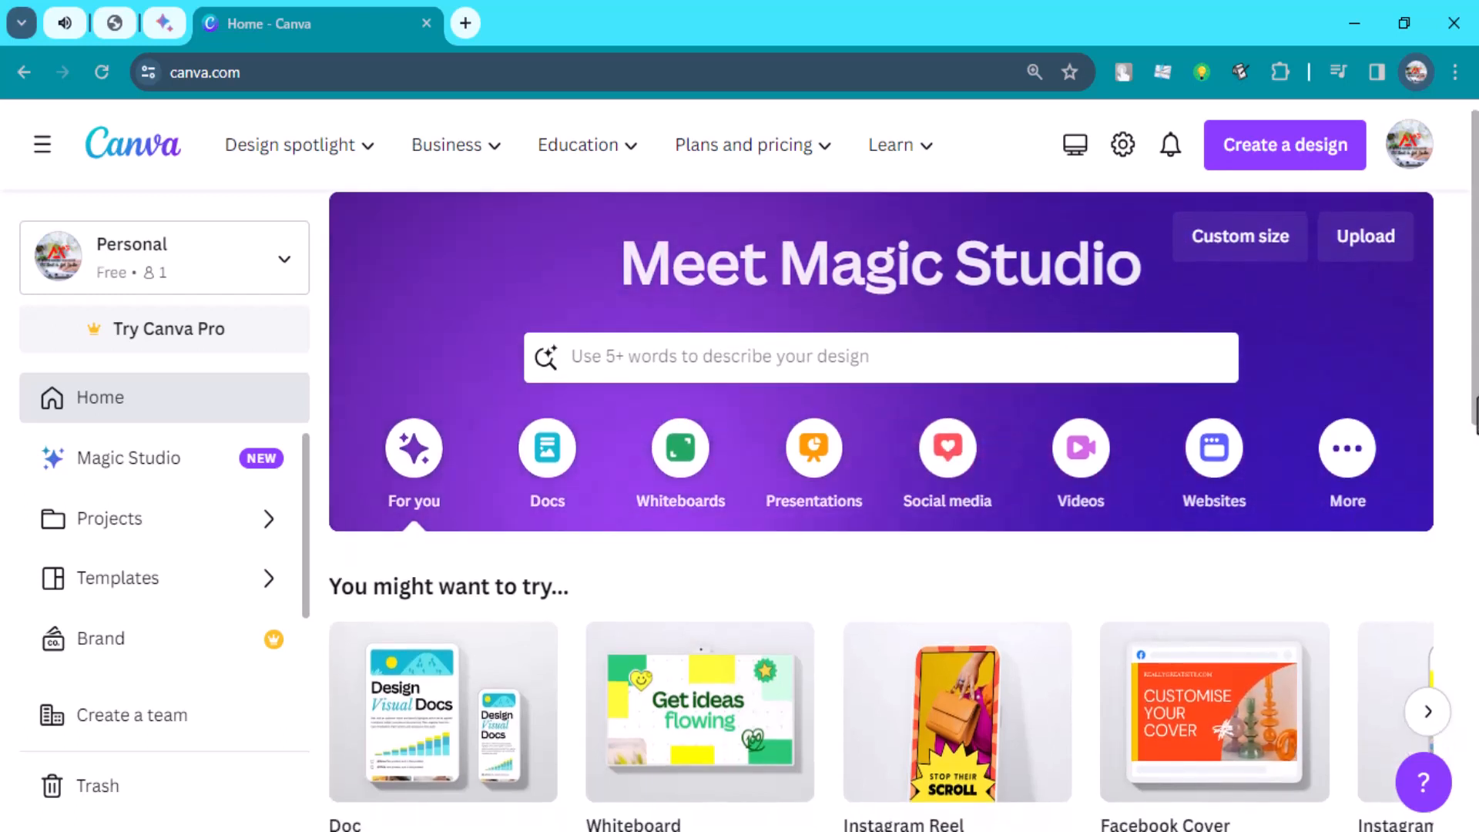
scroll(1109, 537, down, 2)
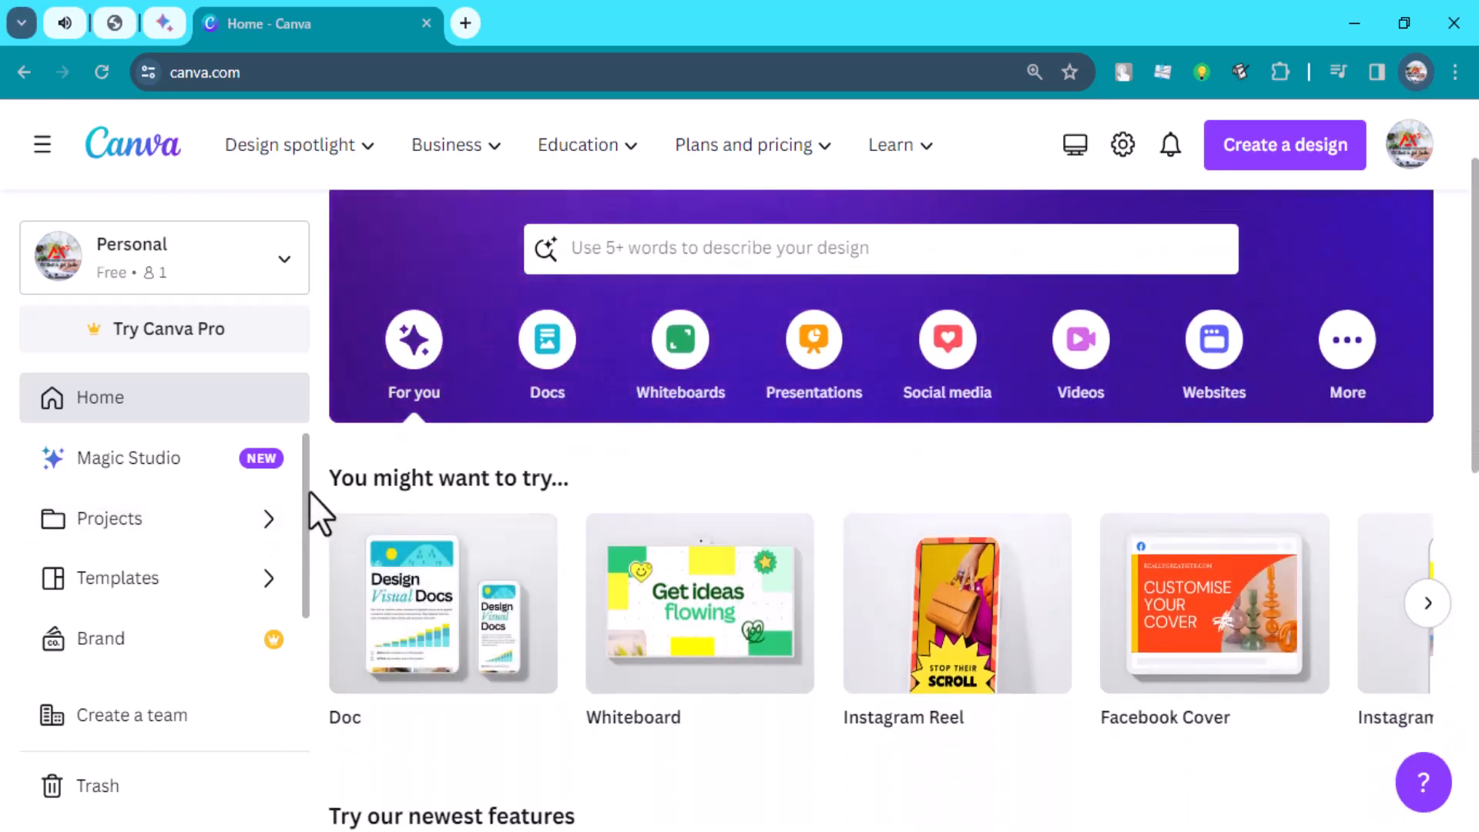
scroll(305, 513, down, 2)
scroll(312, 539, up, 2)
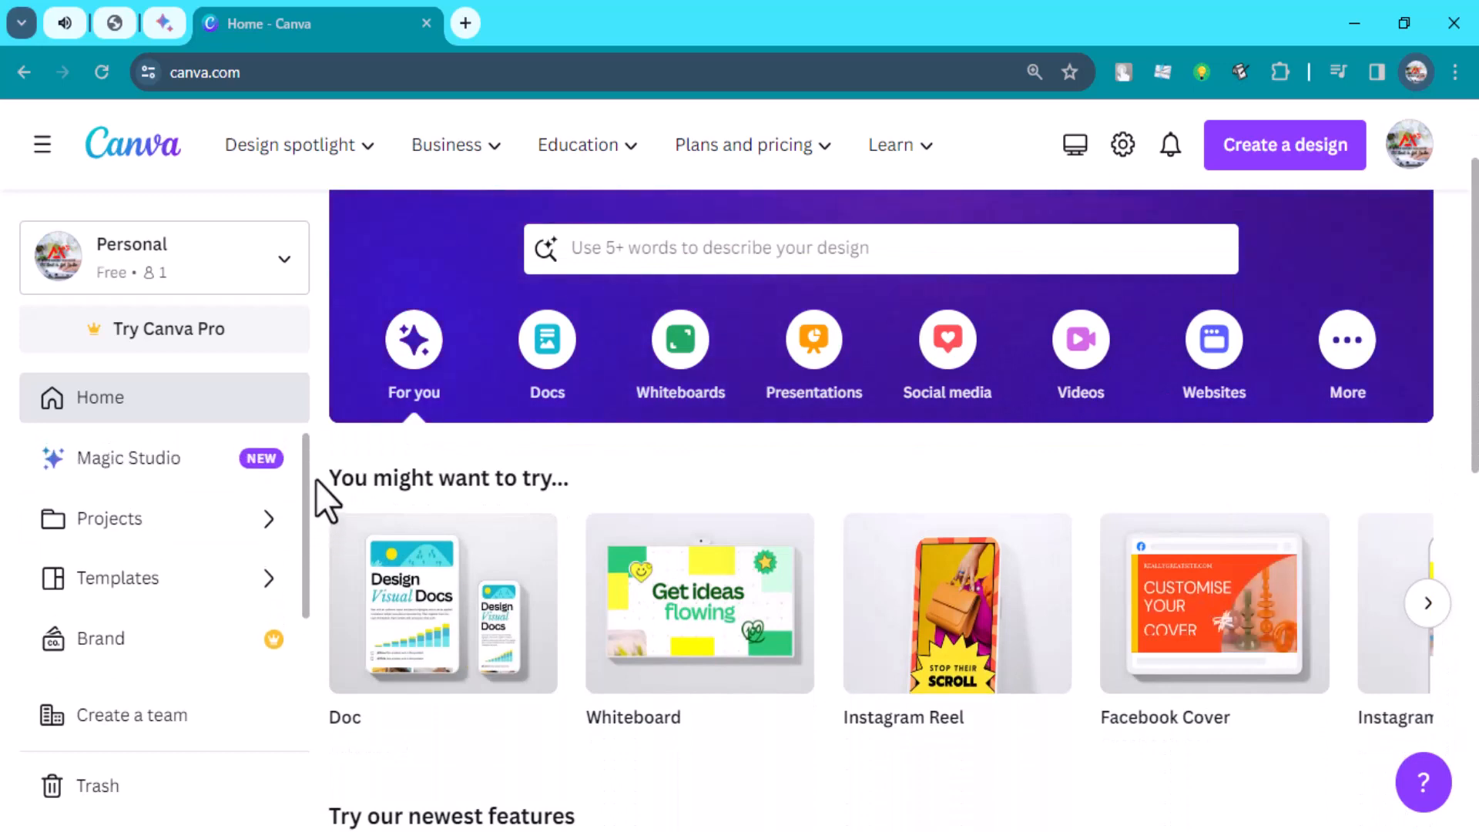
Step: Browse the full templates gallery from the featured collections down to Facebook Posts, and return to the home page
click(120, 581)
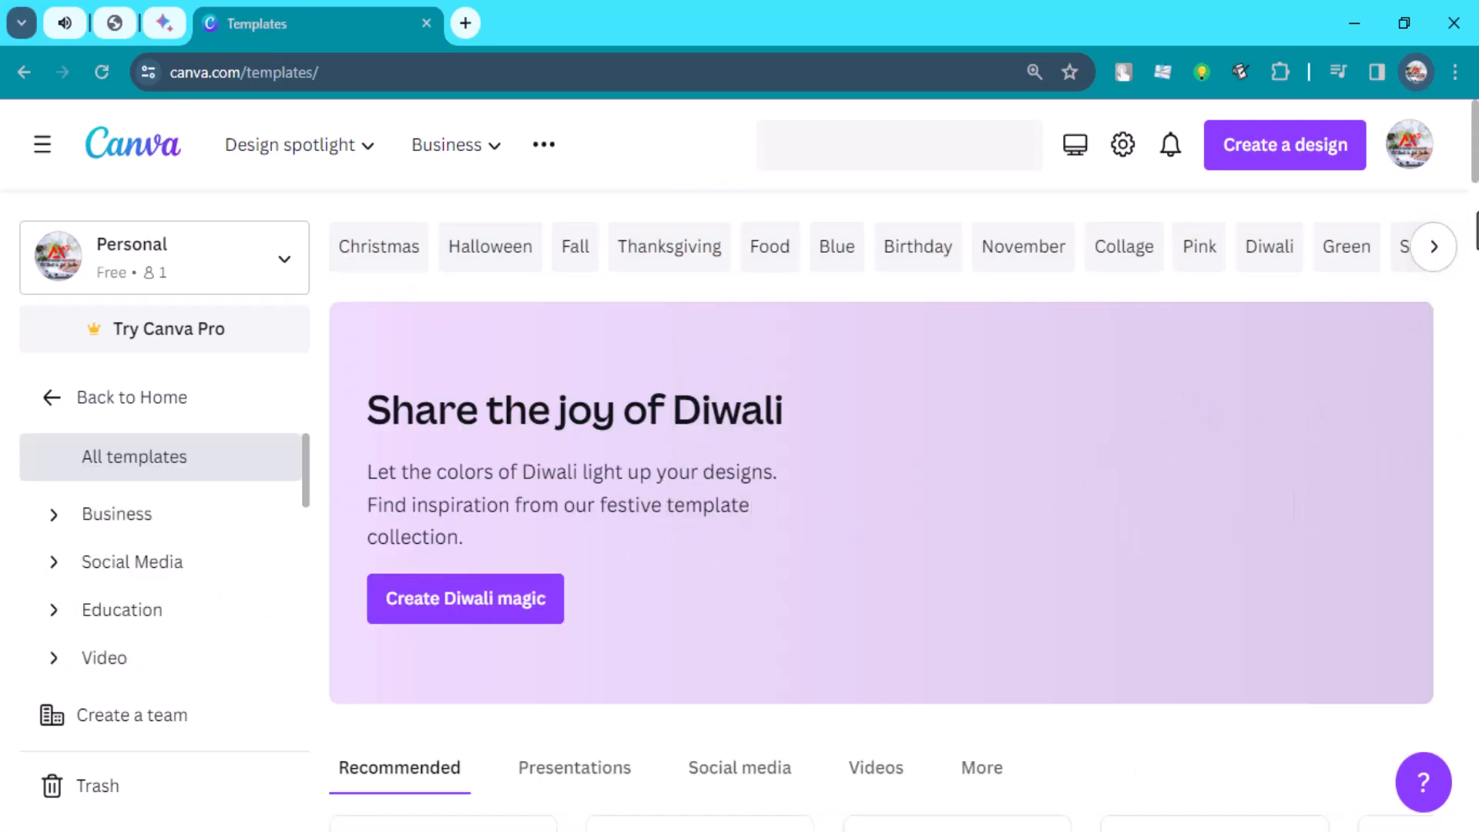
scroll(893, 508, down, 9)
scroll(894, 508, down, 5)
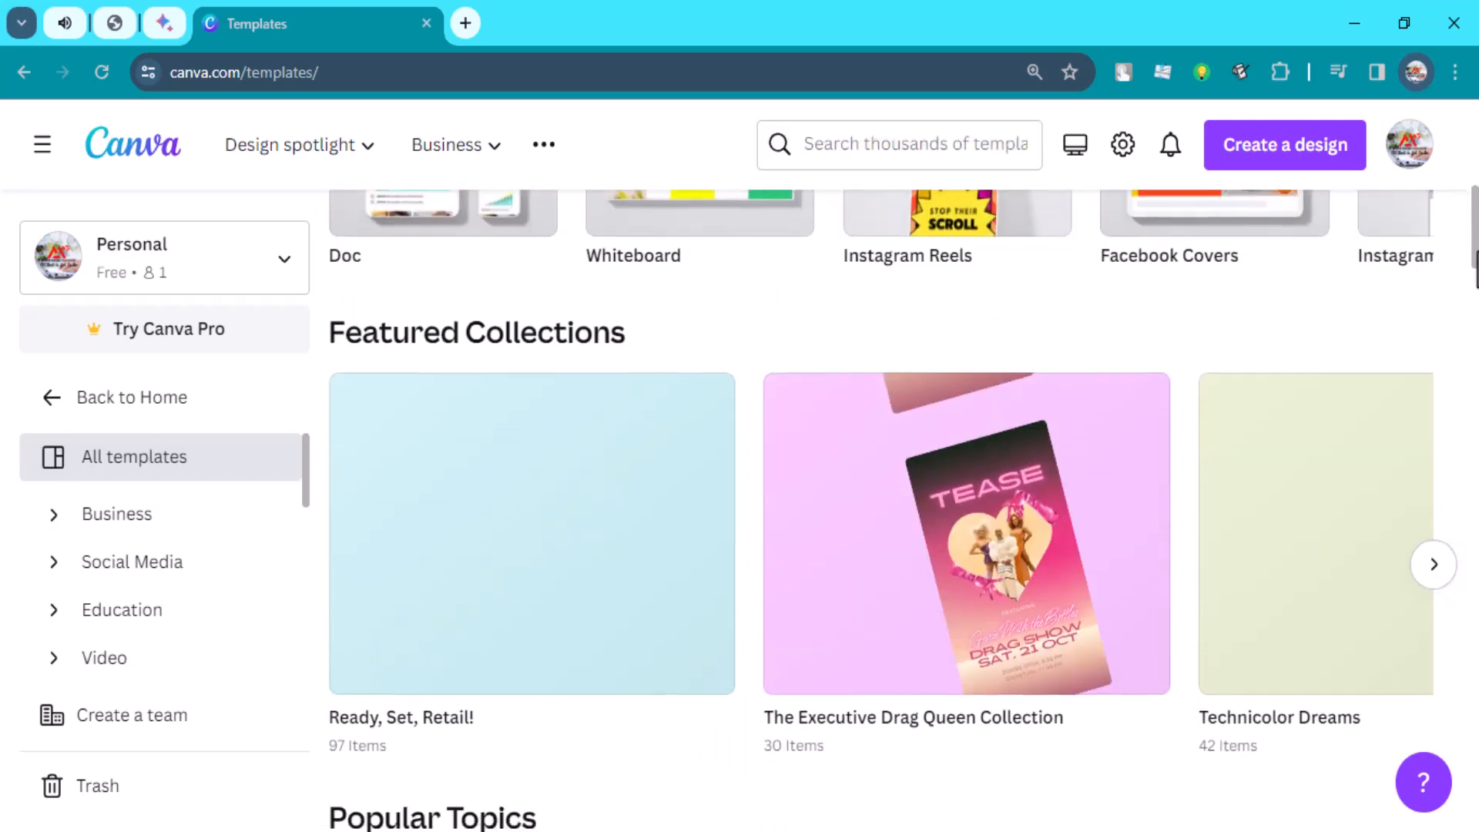
scroll(893, 508, down, 8)
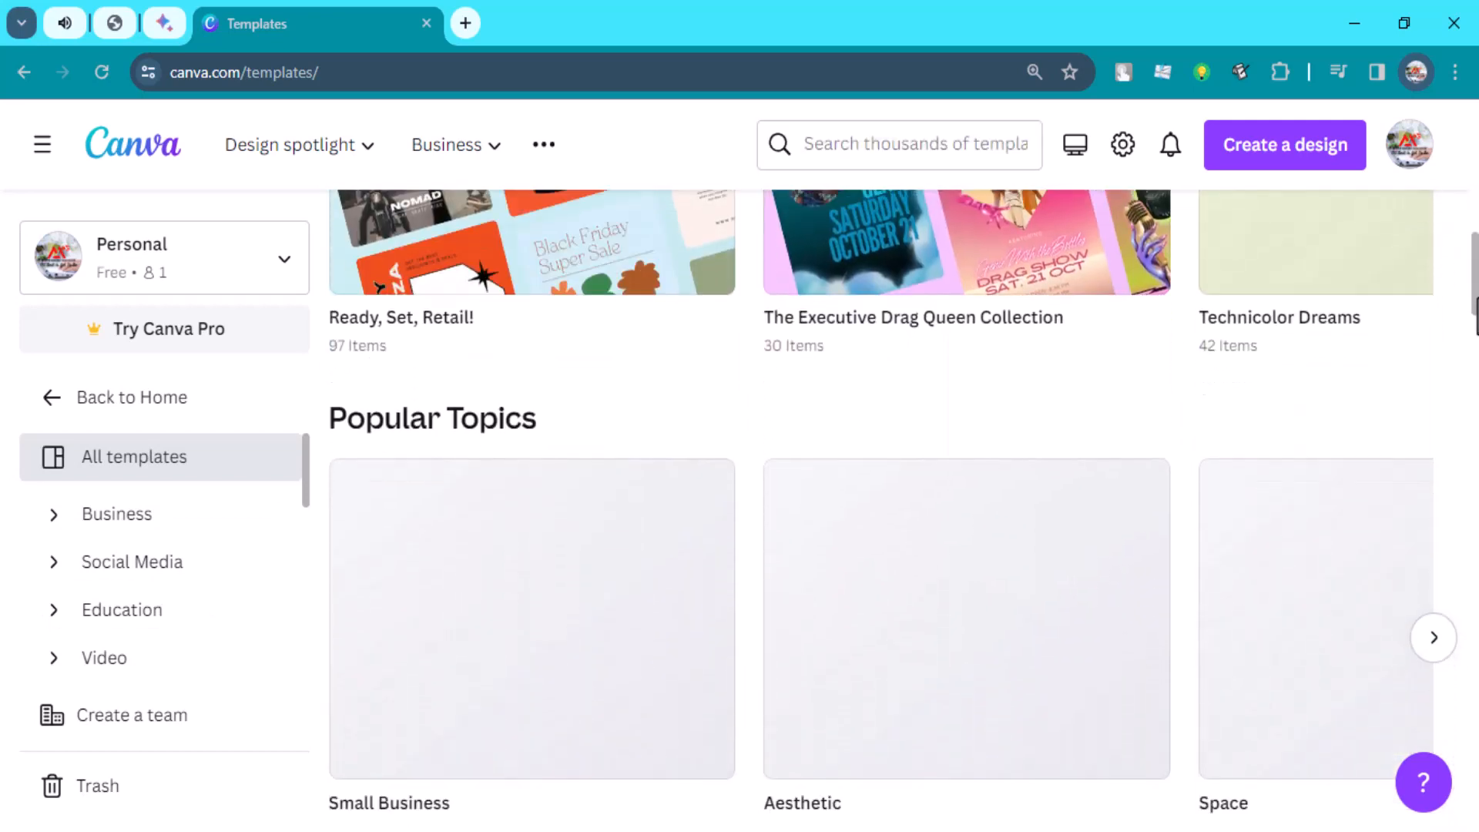
scroll(894, 508, down, 7)
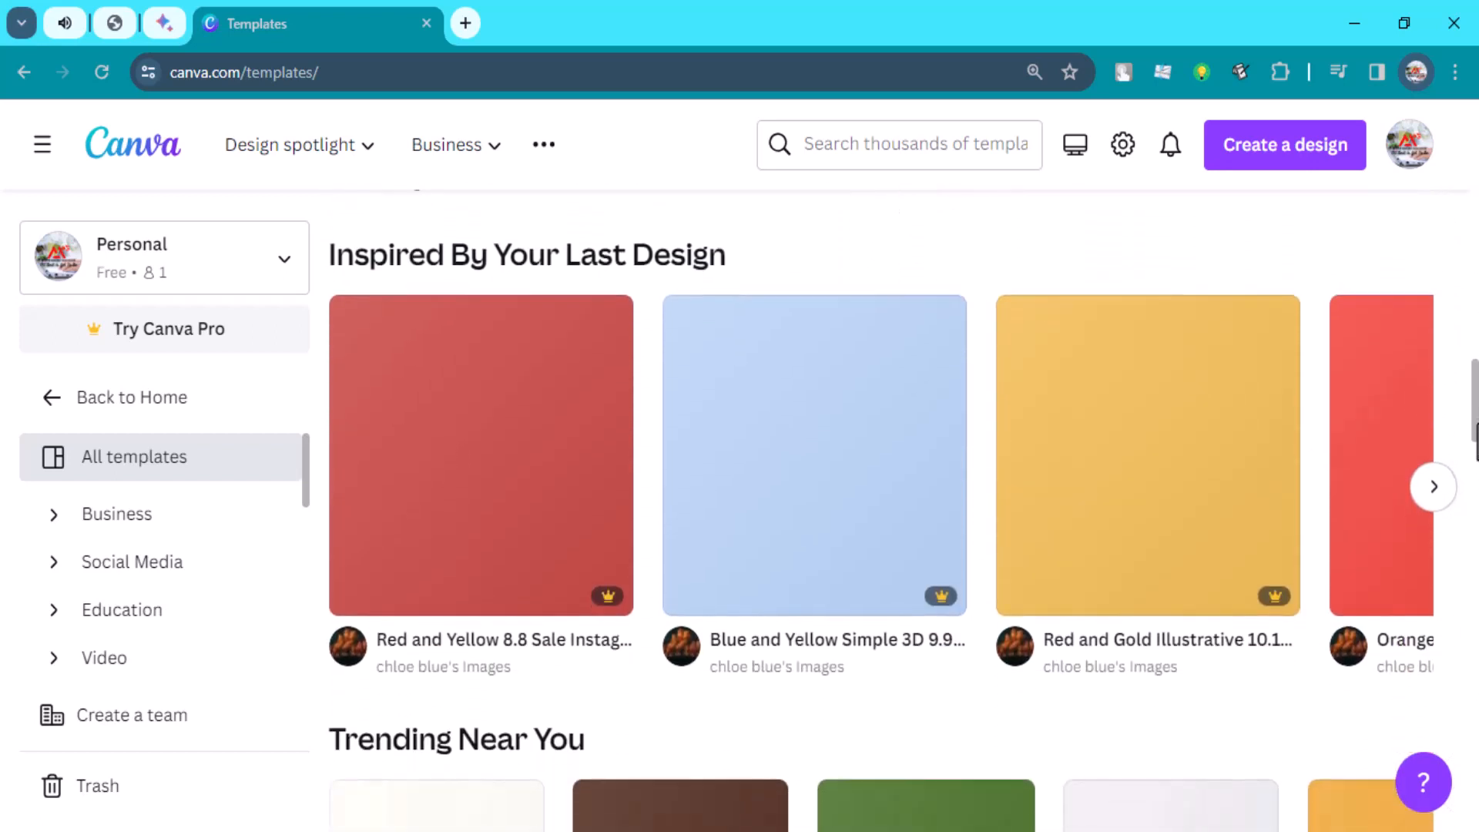
scroll(894, 508, down, 6)
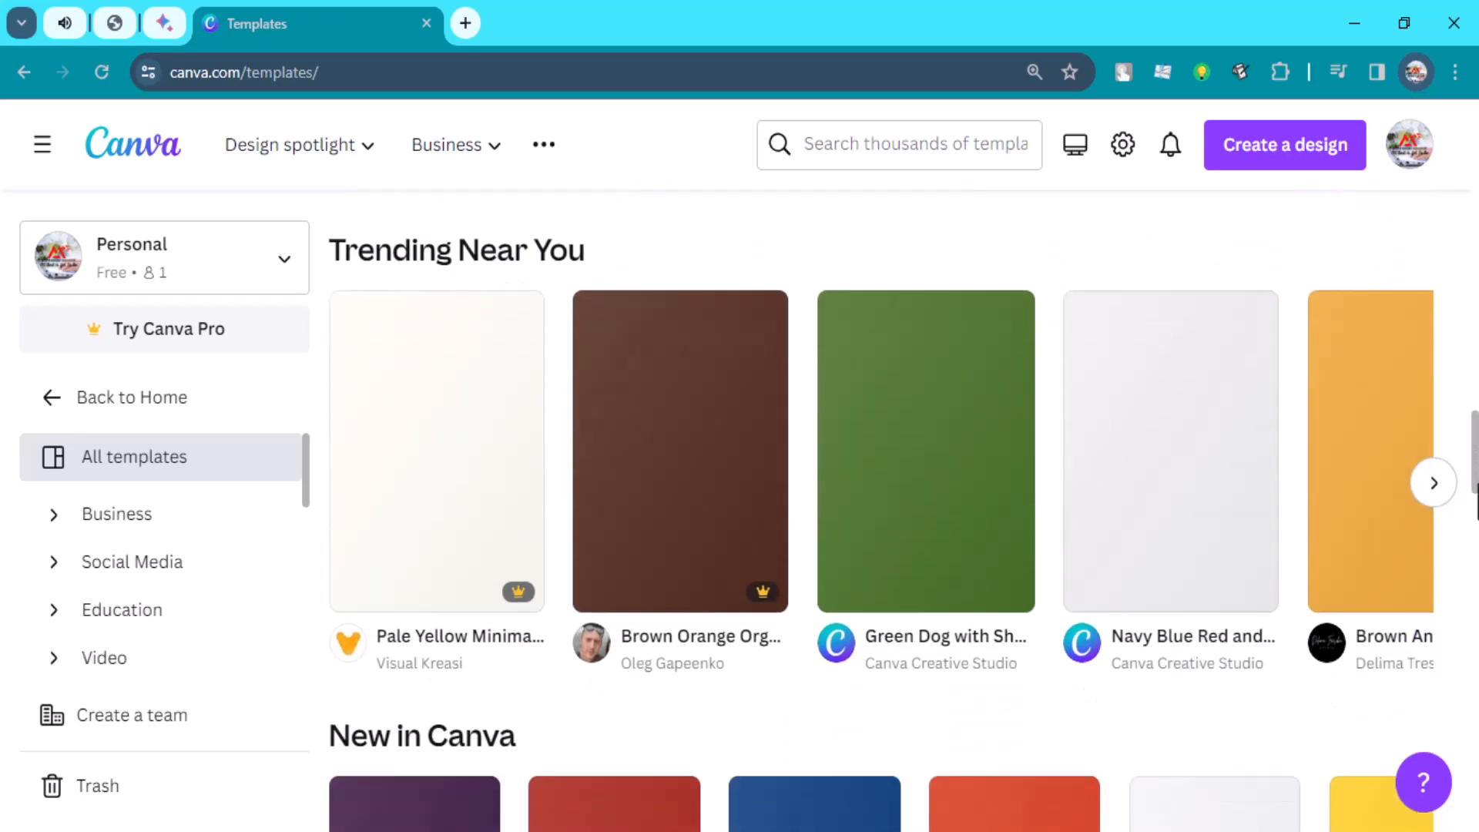
scroll(894, 509, down, 8)
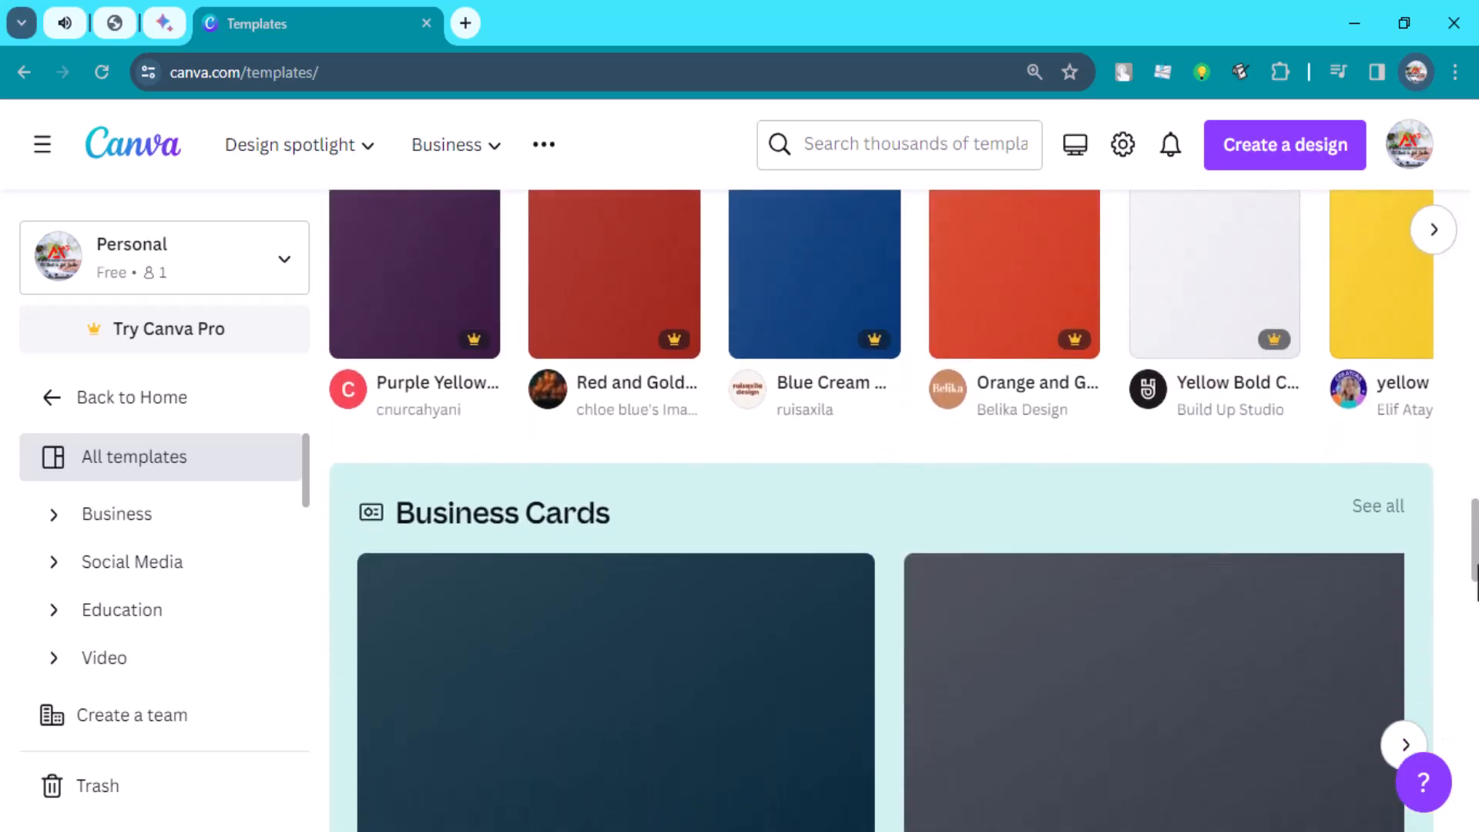
scroll(894, 508, down, 8)
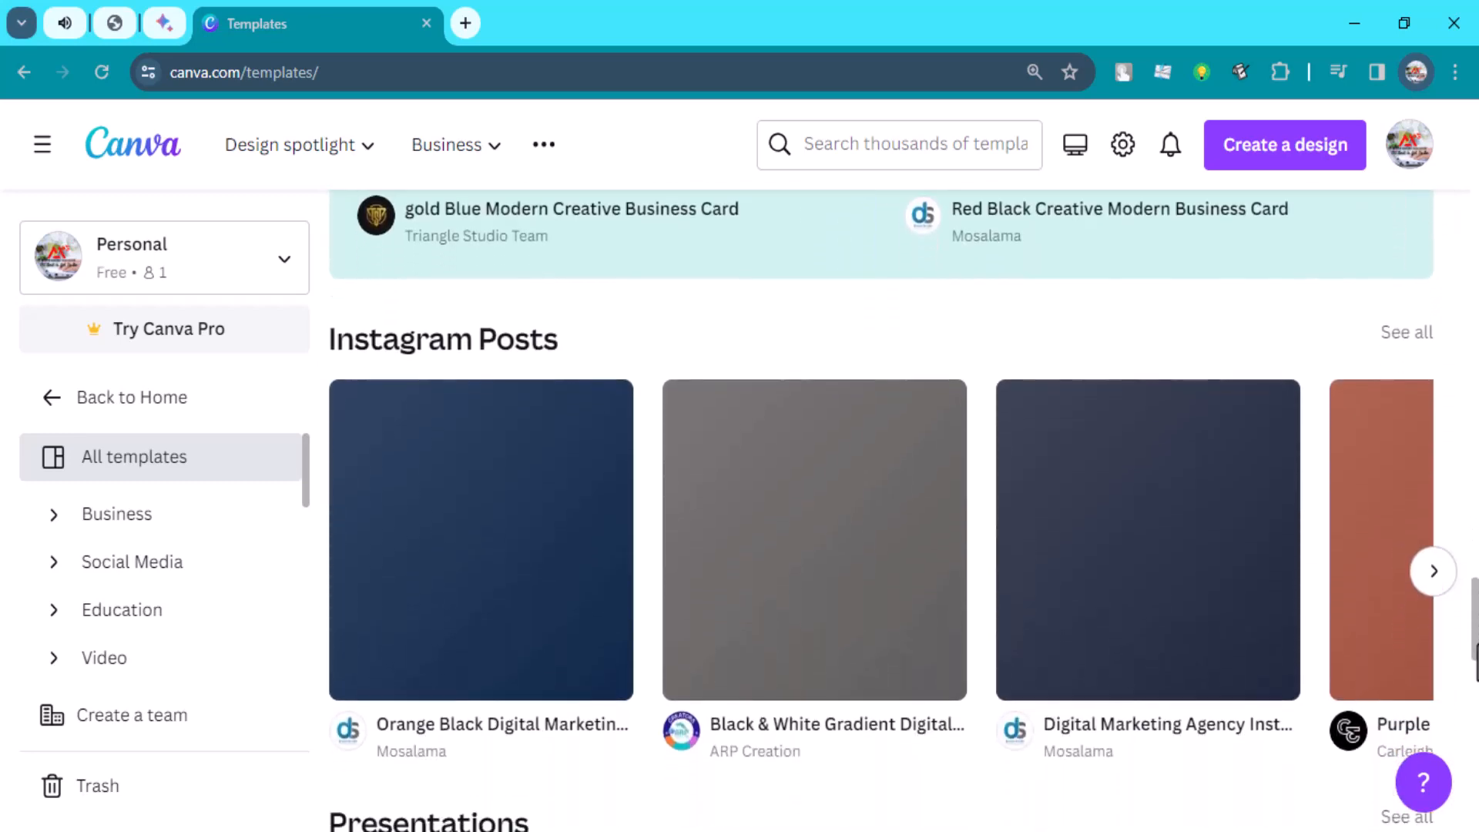
scroll(893, 508, down, 4)
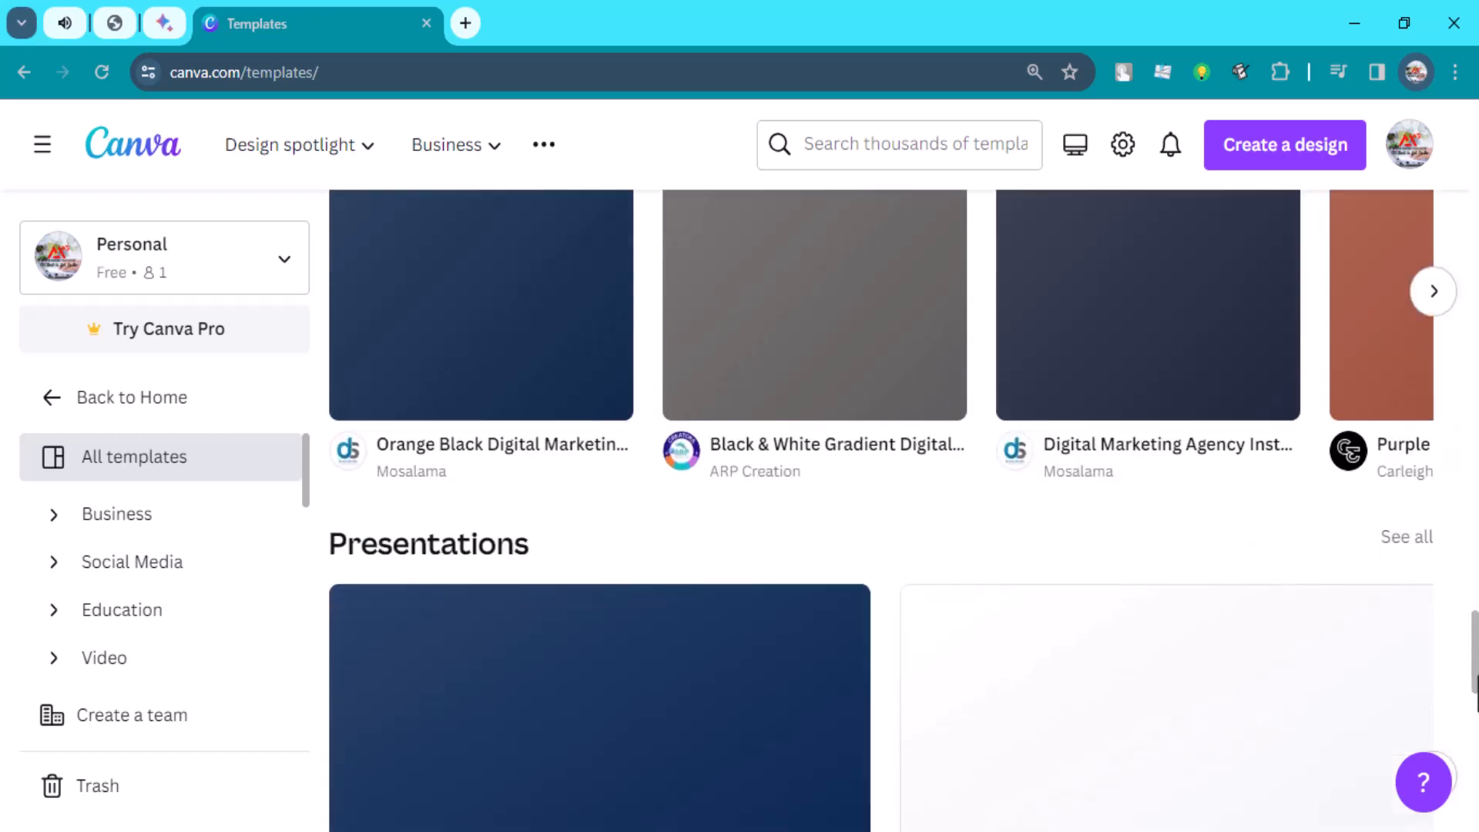
scroll(894, 508, down, 15)
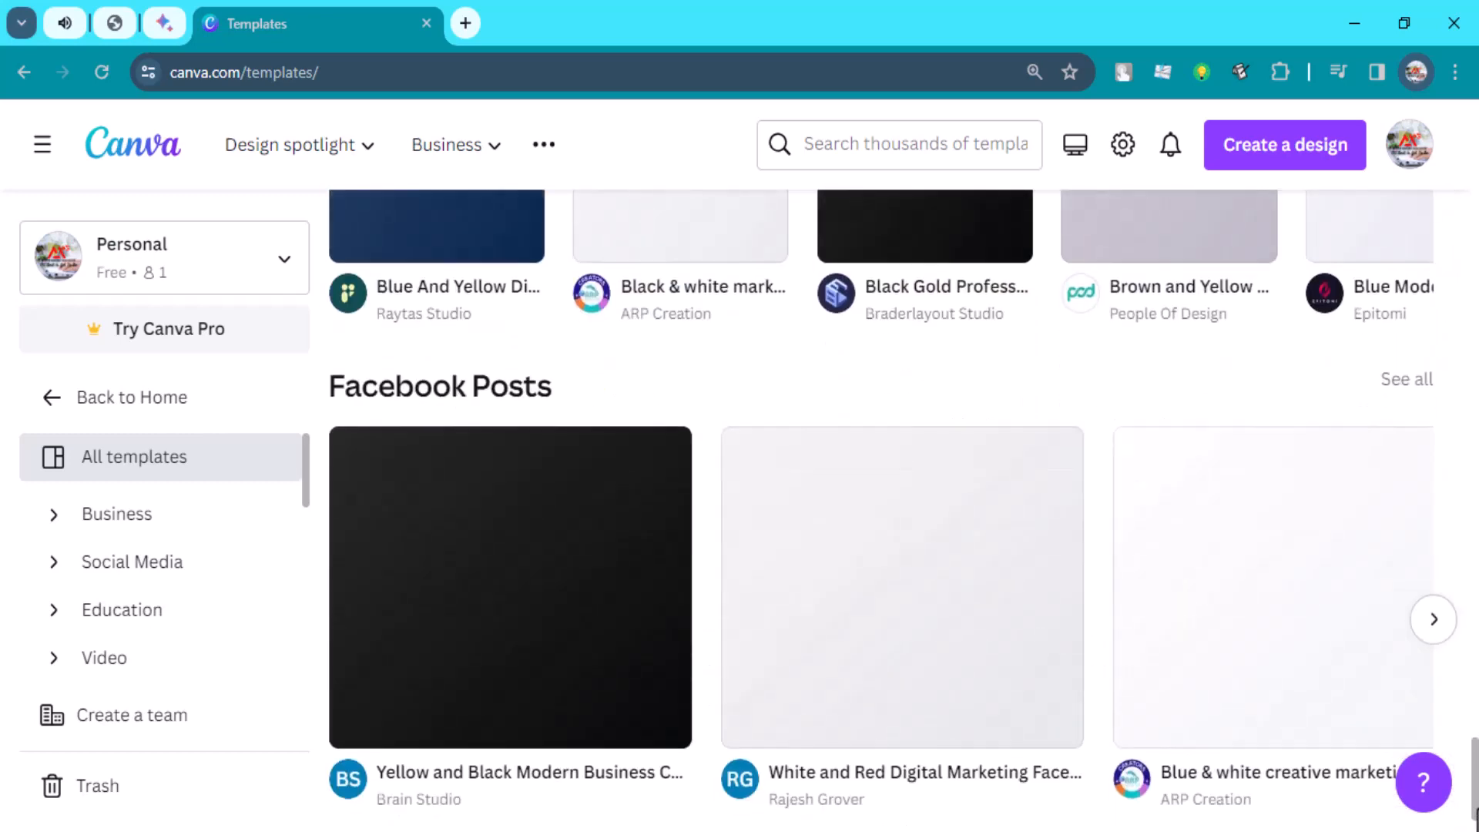
scroll(894, 508, down, 1)
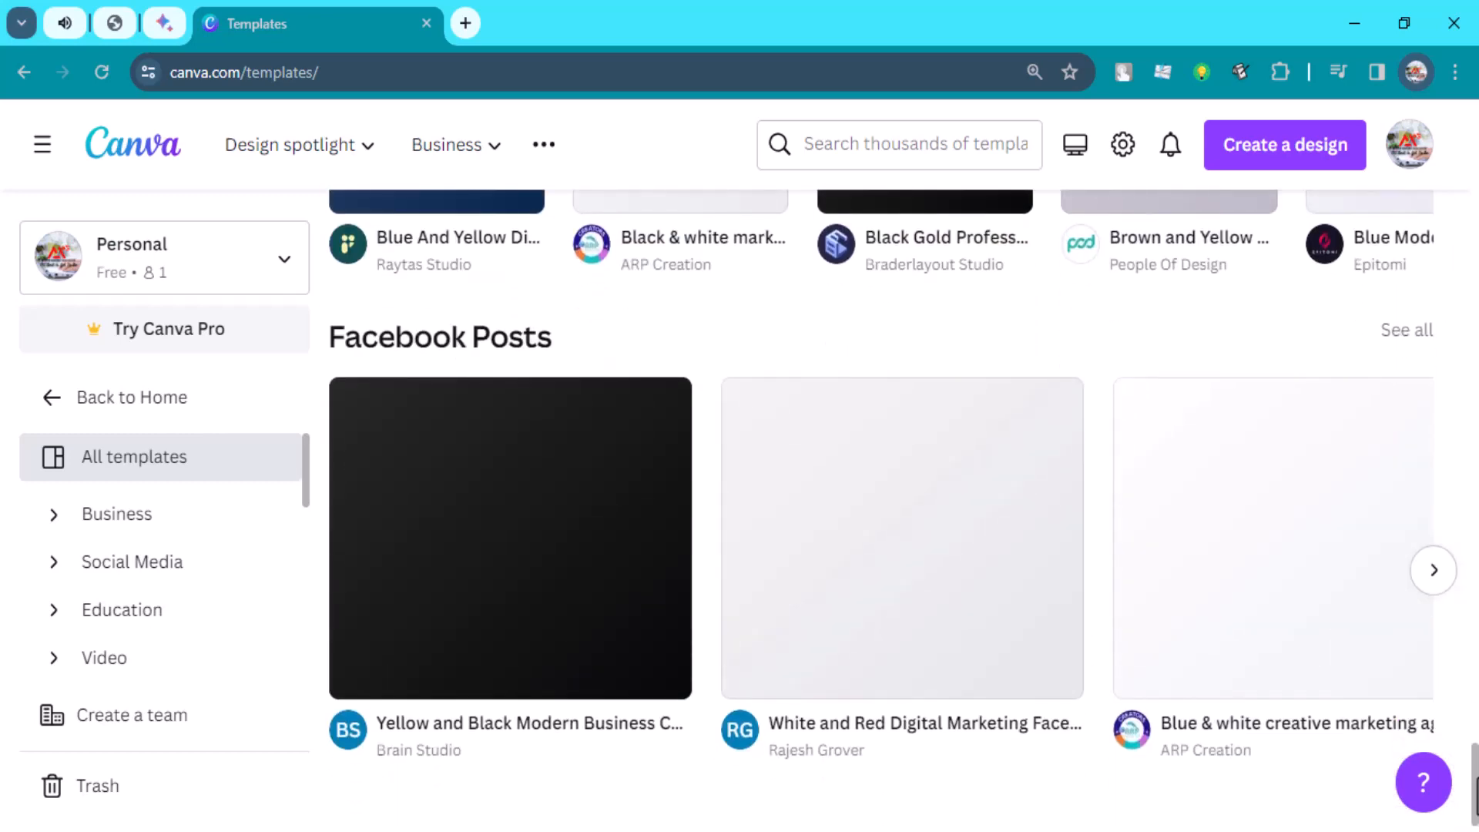
drag(1477, 413, 1476, 277)
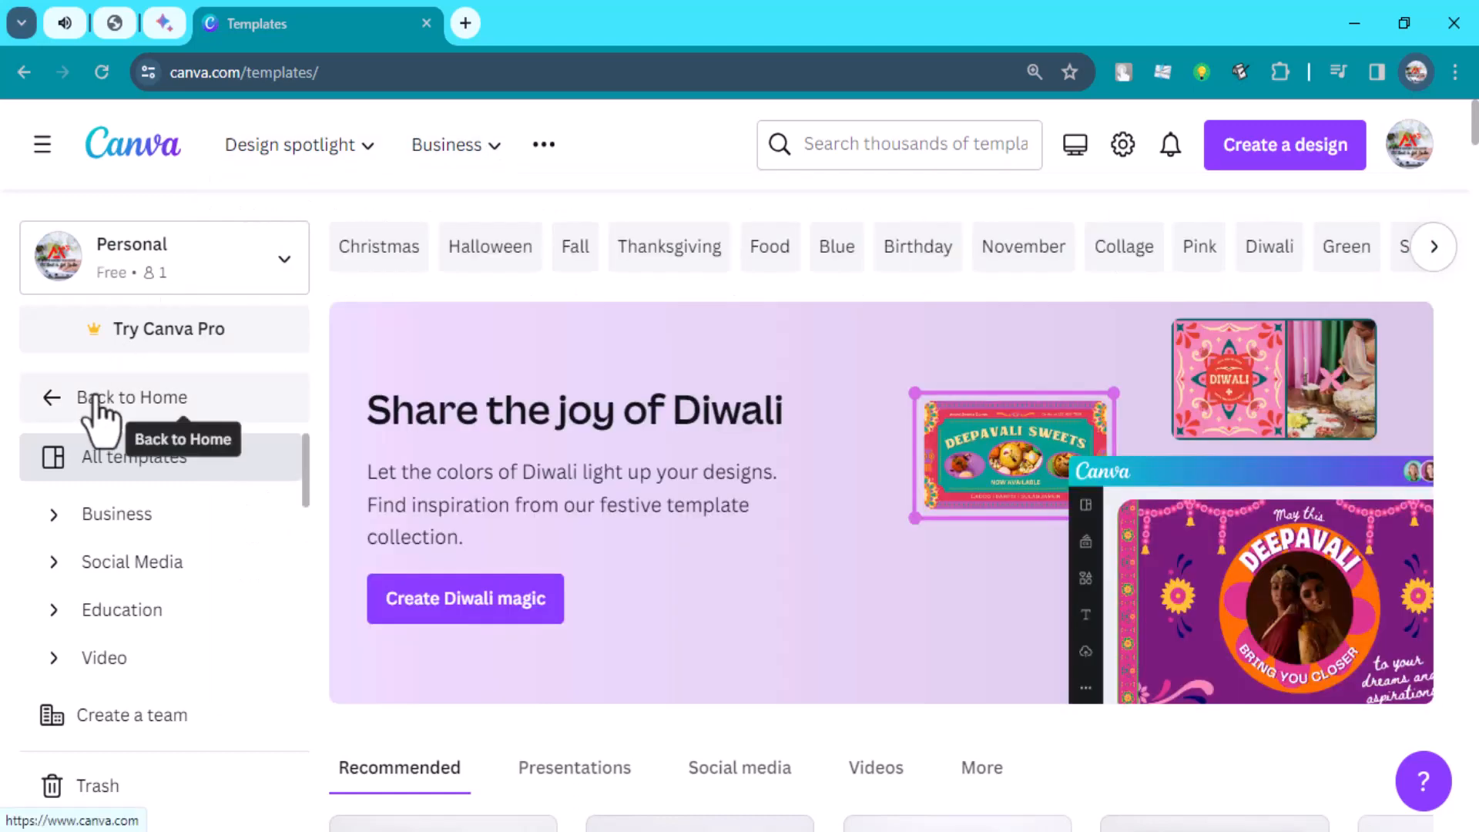
click(204, 416)
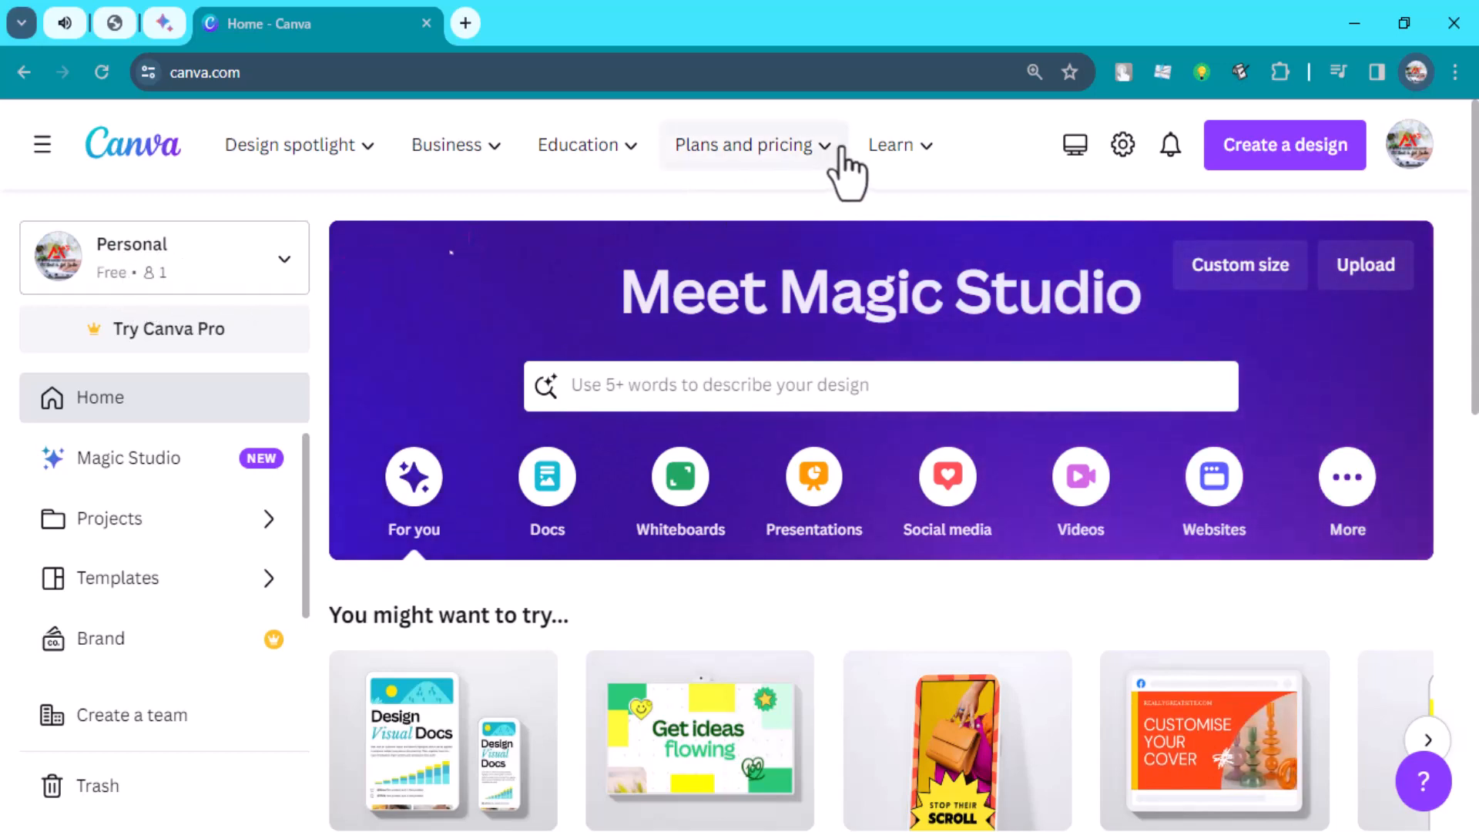
mouse_move(701, 163)
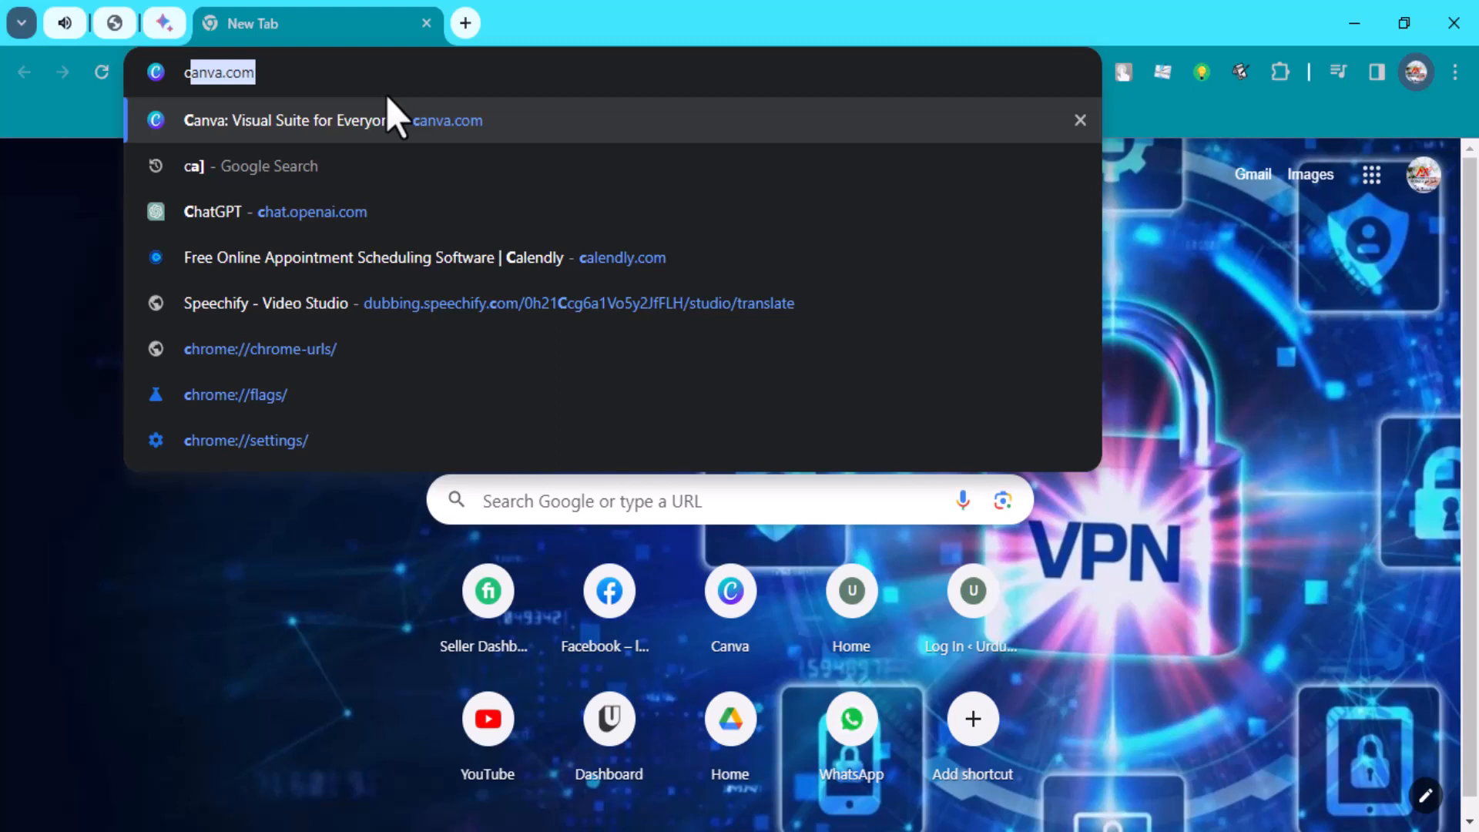
Step: Load canva.com and log in by continuing with the existing Google account
key(Return)
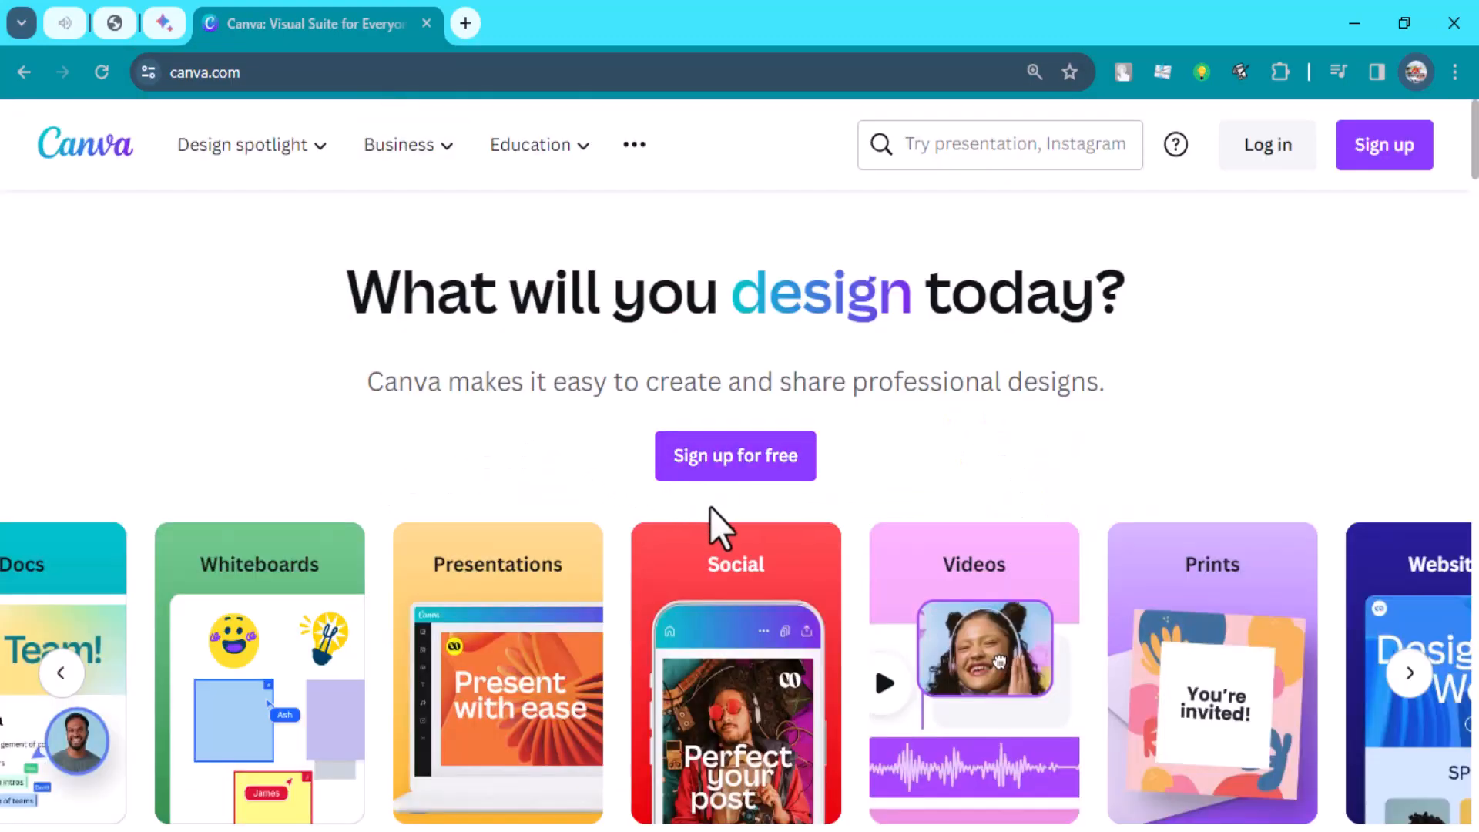
click(715, 471)
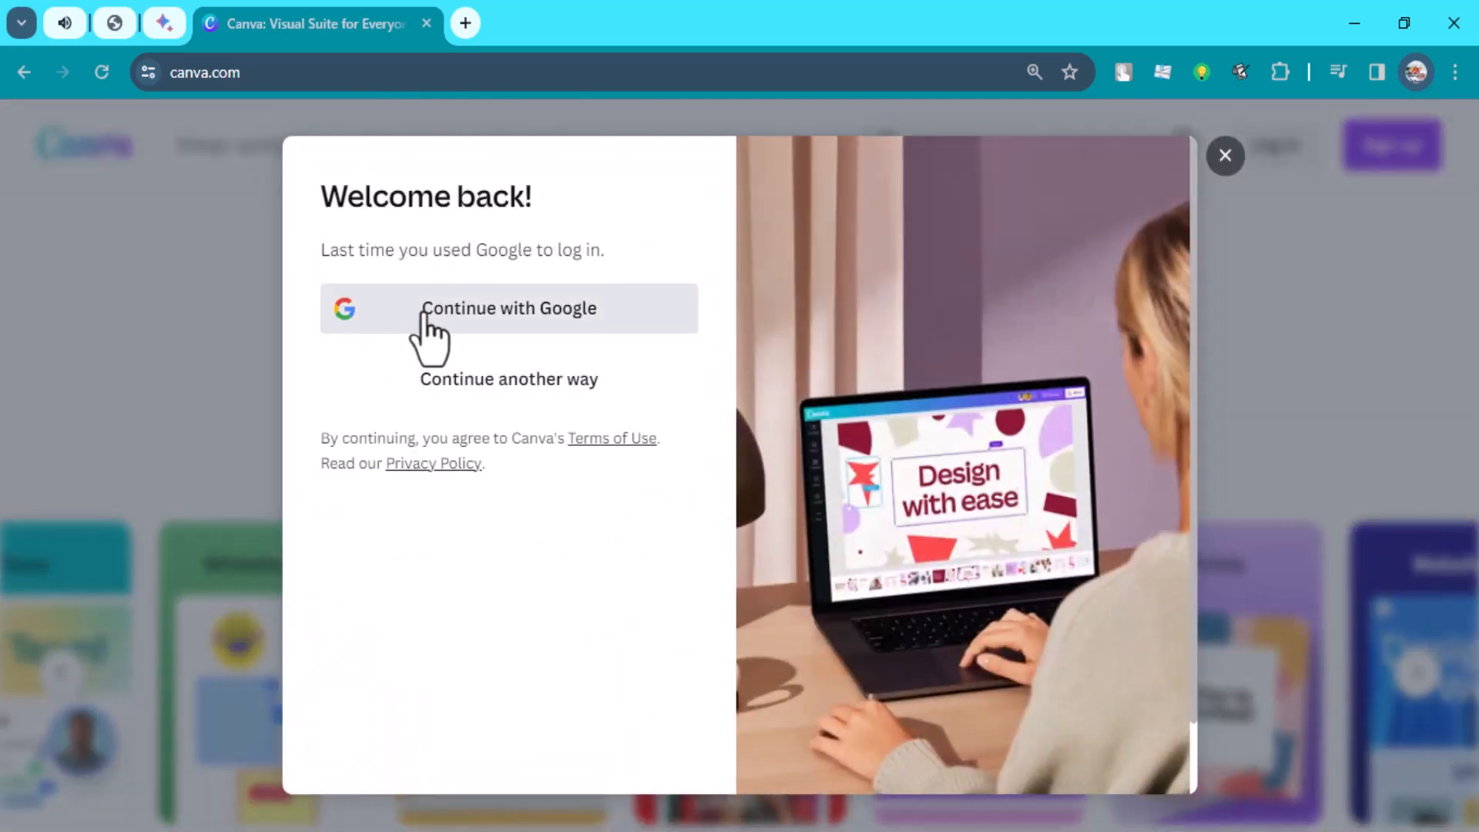
click(499, 316)
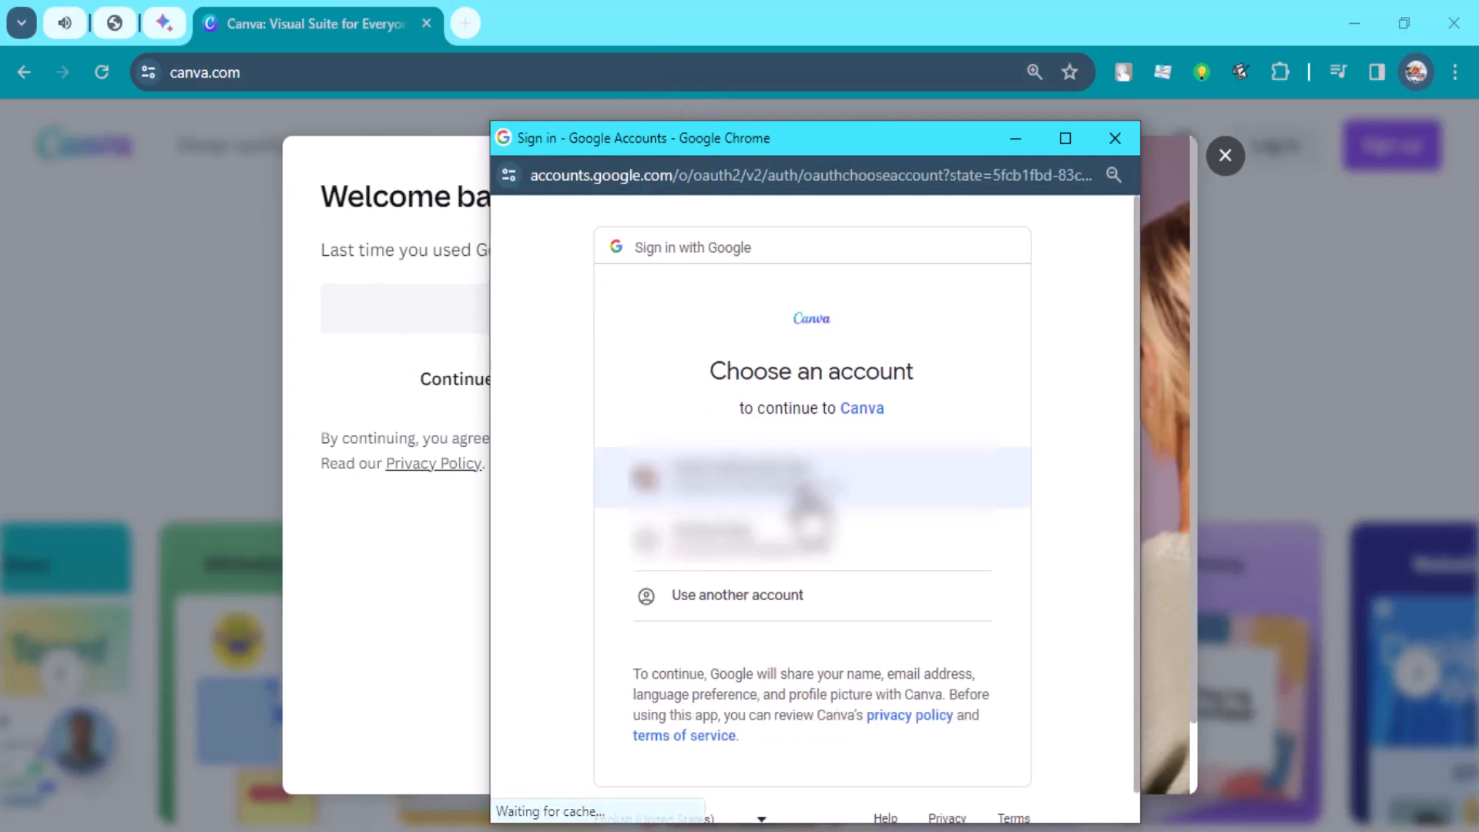
click(839, 505)
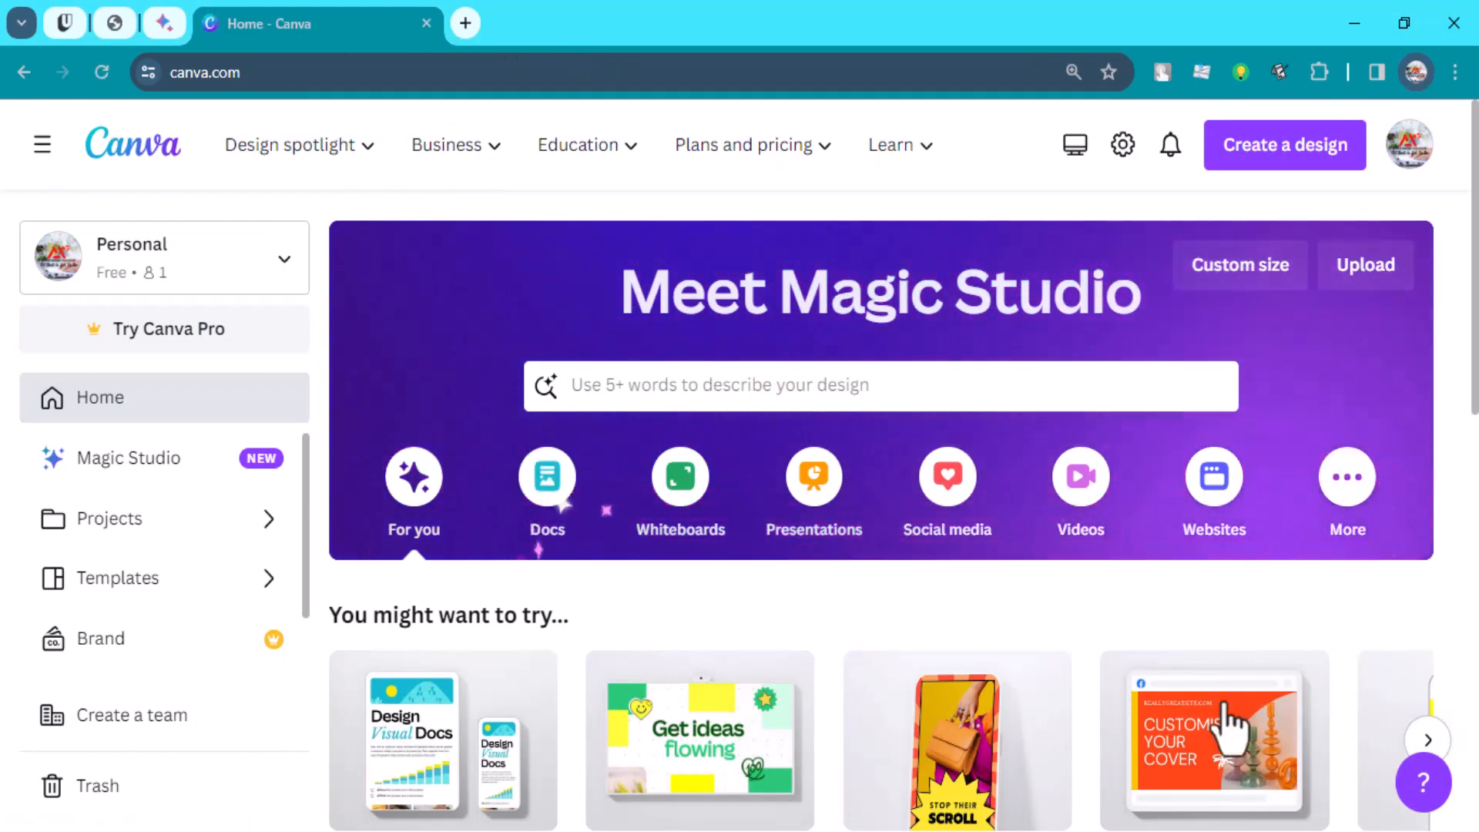
Step: Create a blank presentation from the Presentations page among the visual document types
click(441, 160)
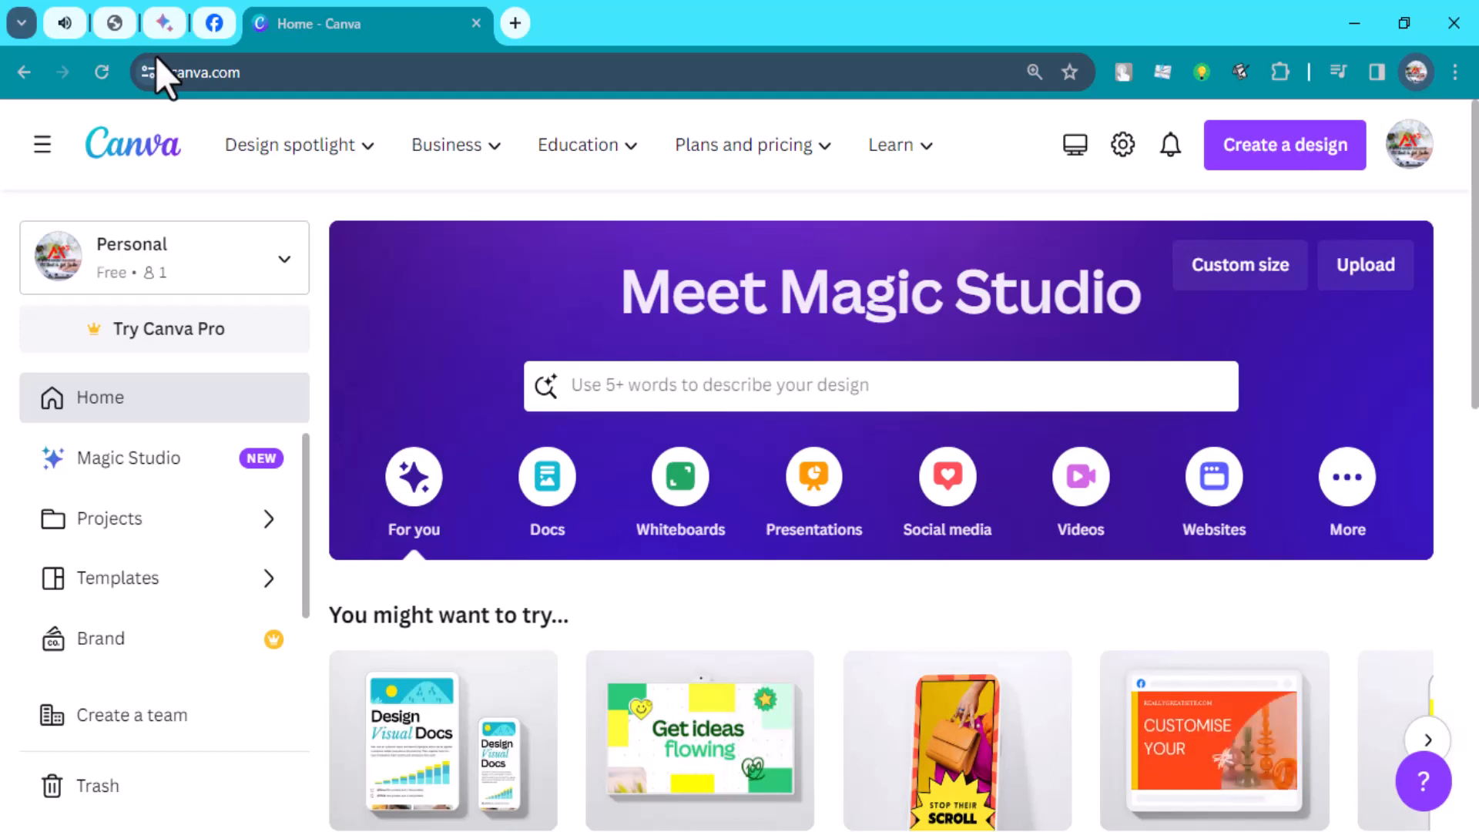
mouse_move(311, 168)
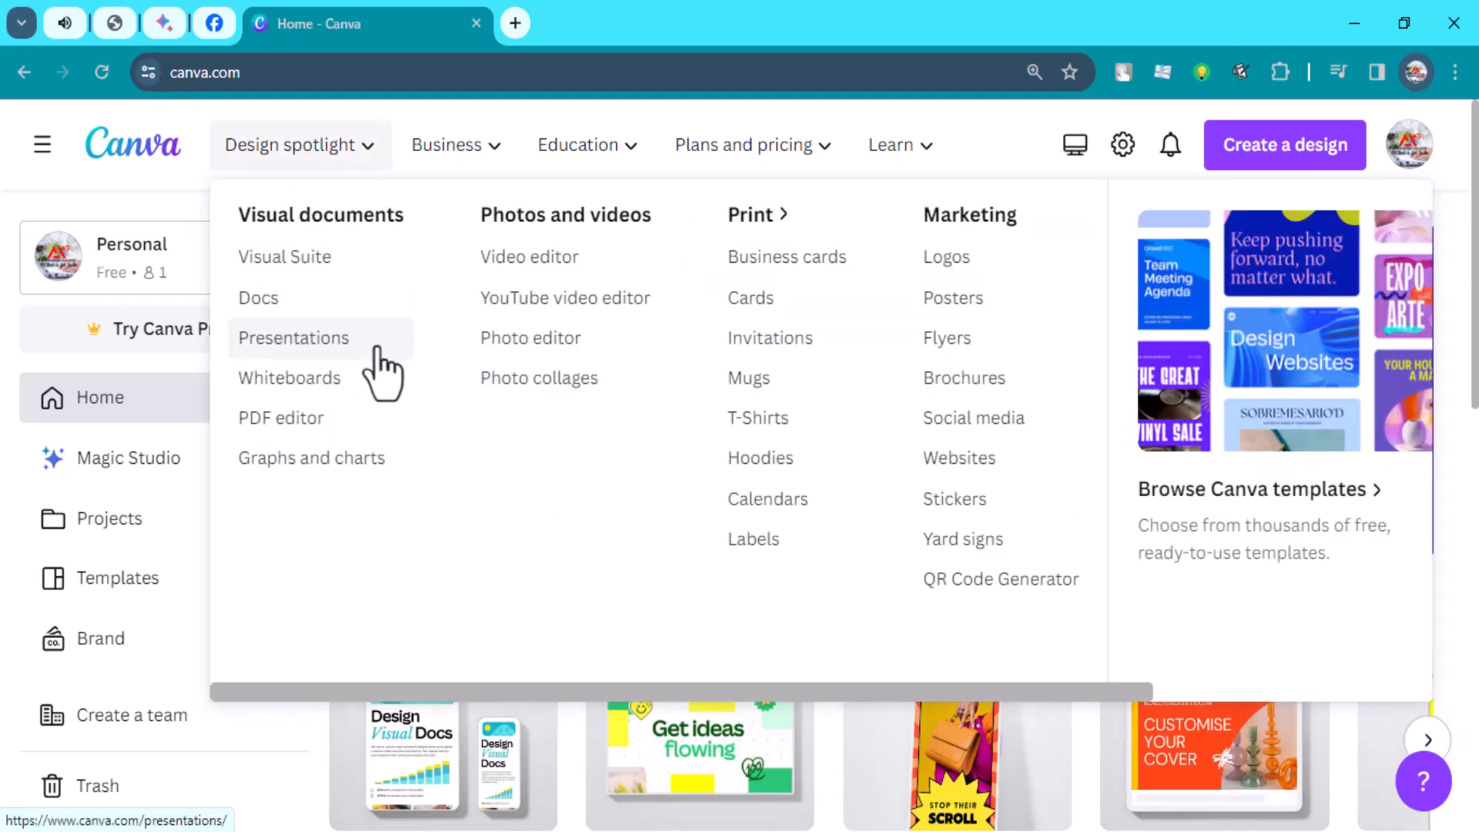
click(348, 339)
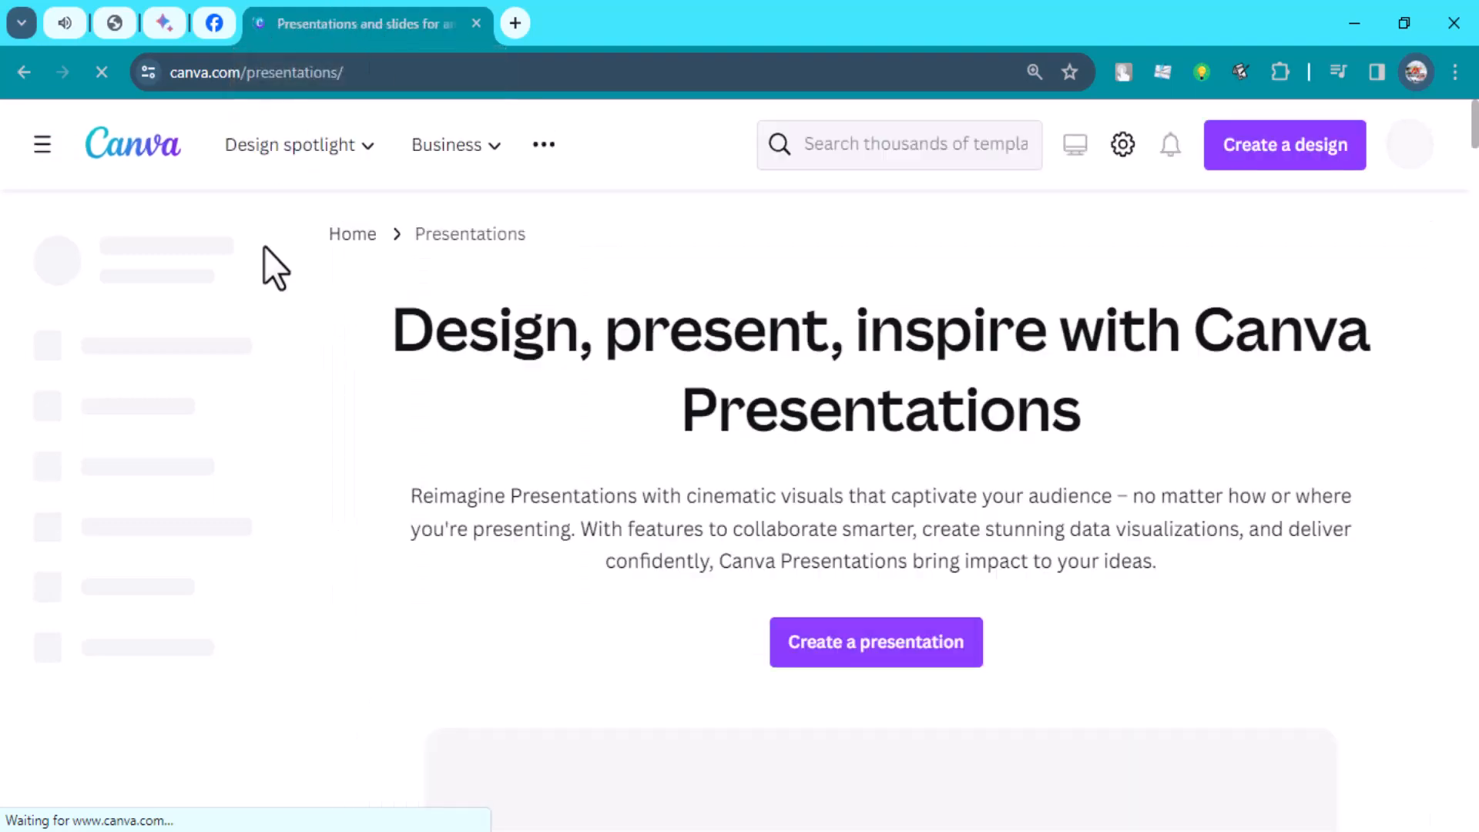
click(813, 647)
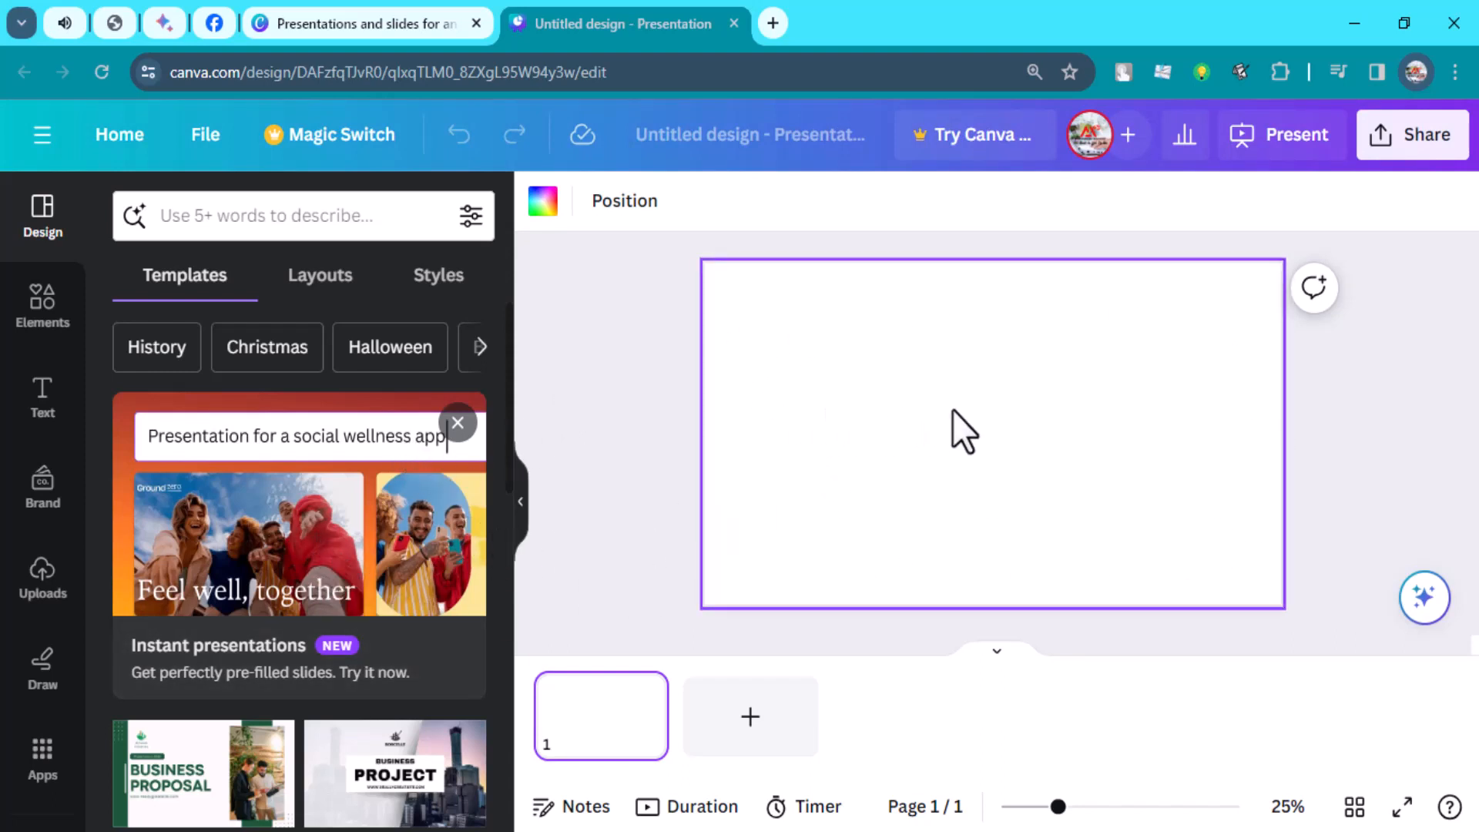
Step: Open the white and blue Company Profile template from the presentation design templates to show its pages
drag(901, 407, 1162, 592)
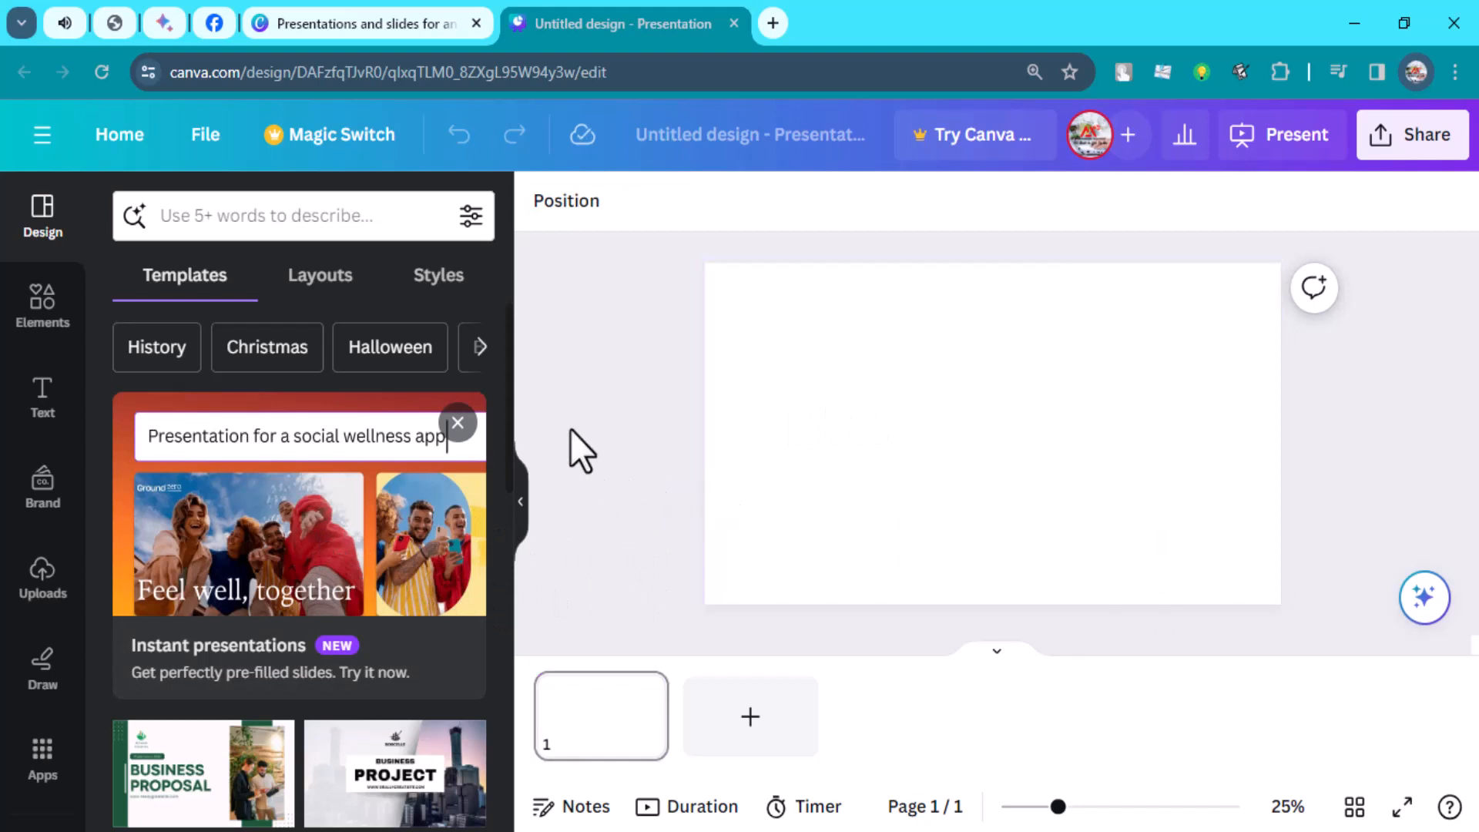
click(48, 339)
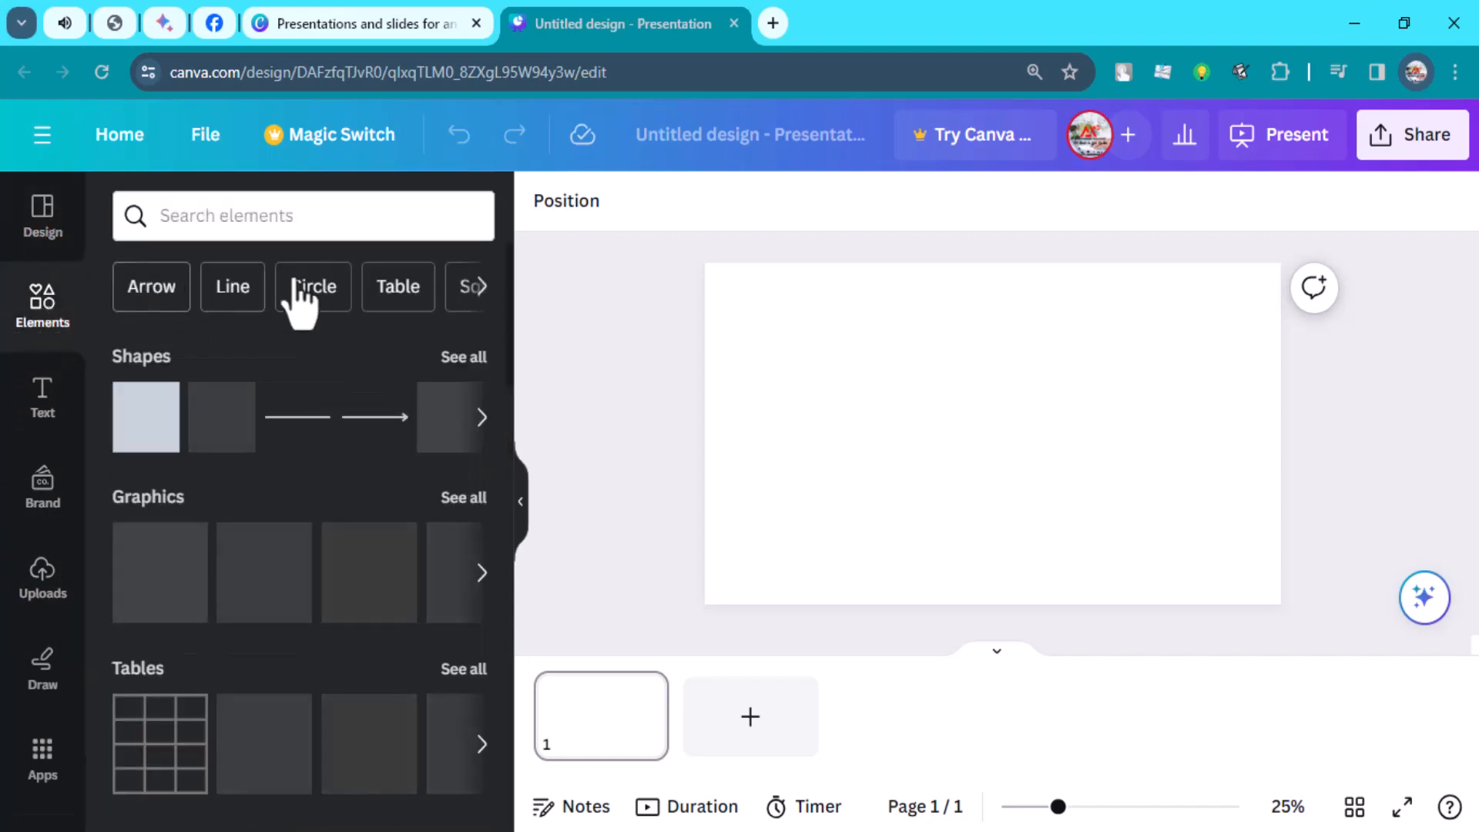
click(32, 235)
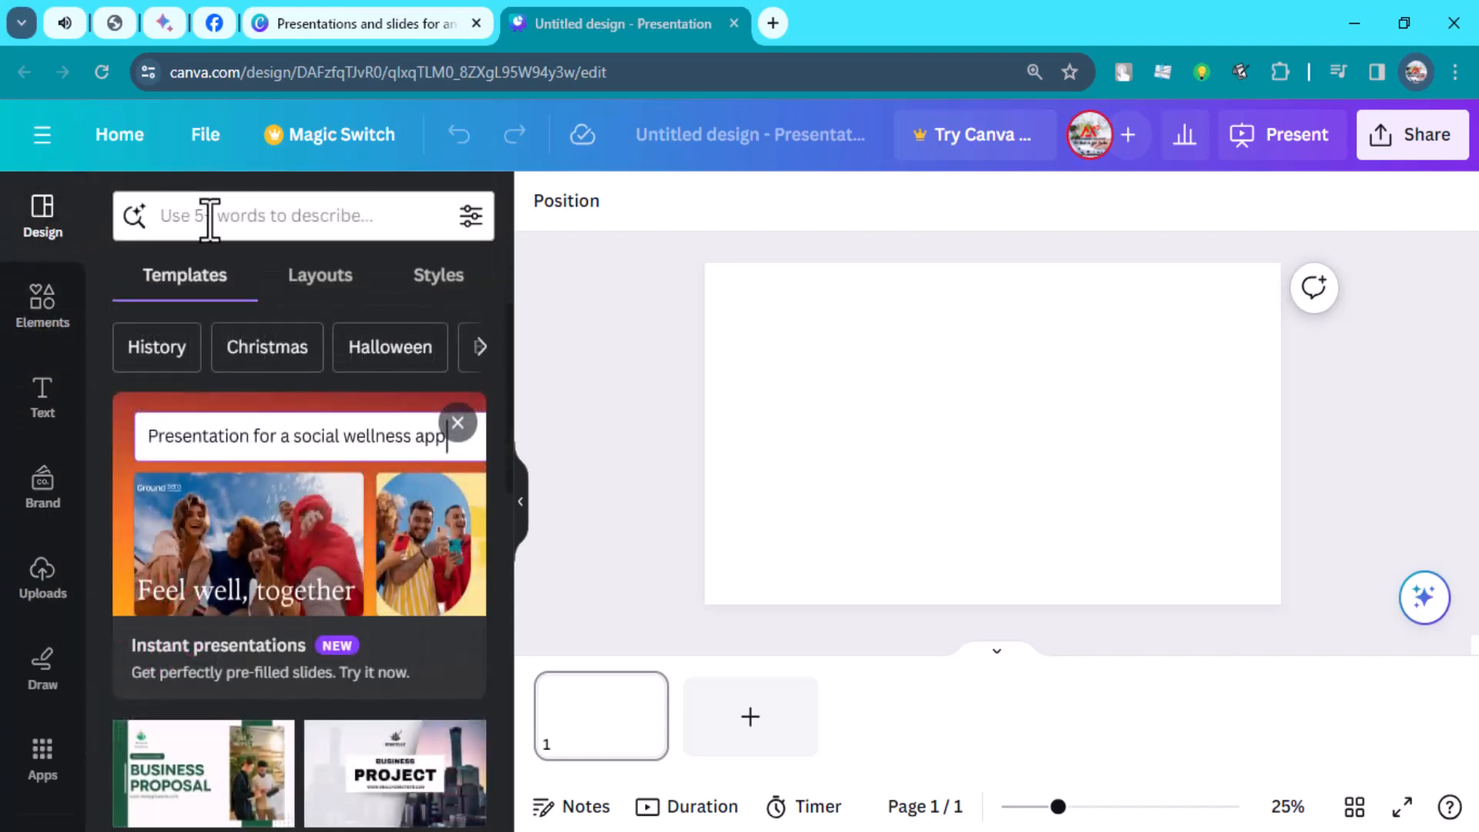
click(289, 218)
click(558, 302)
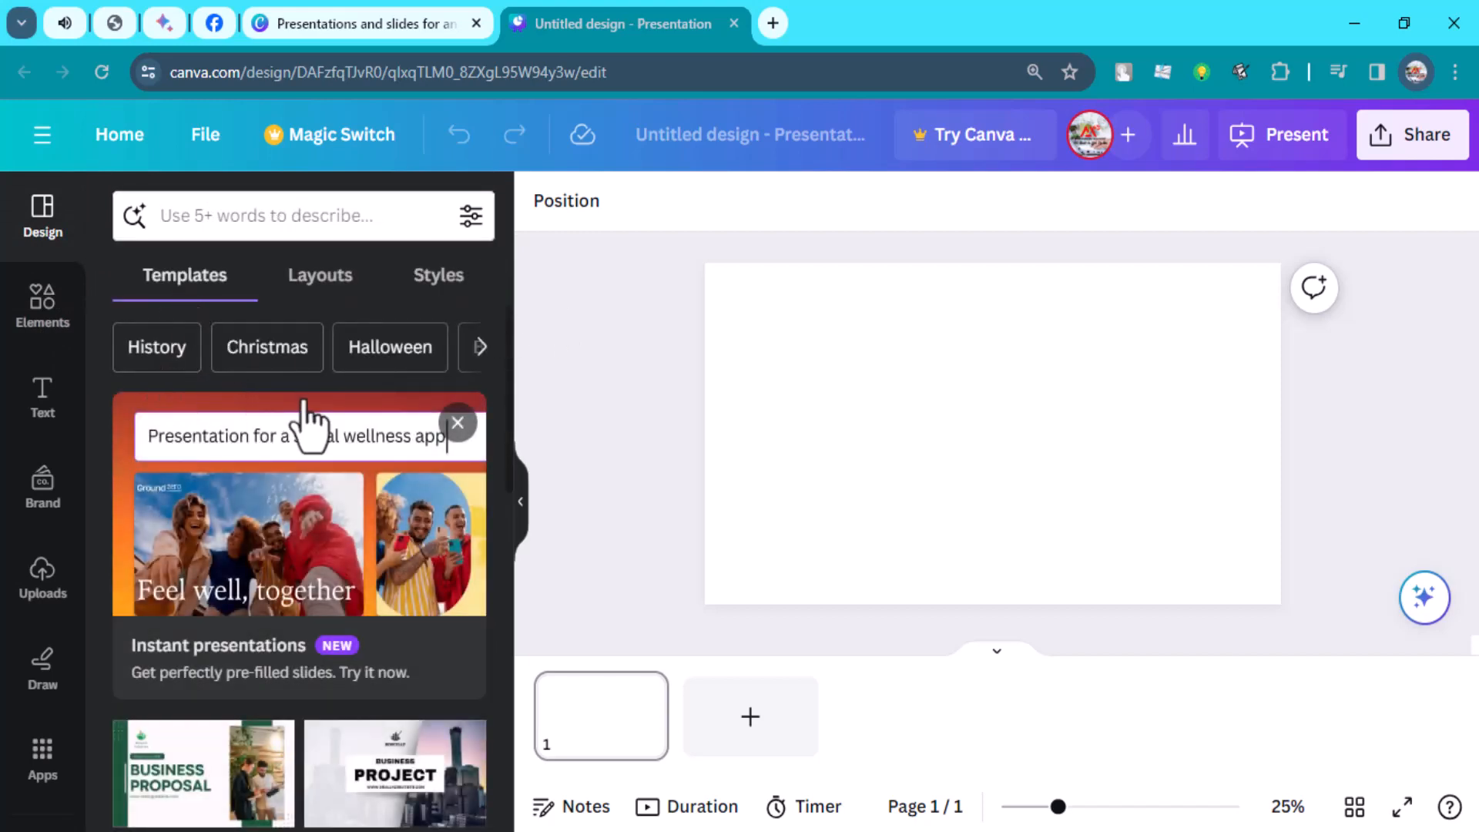
scroll(316, 478, down, 5)
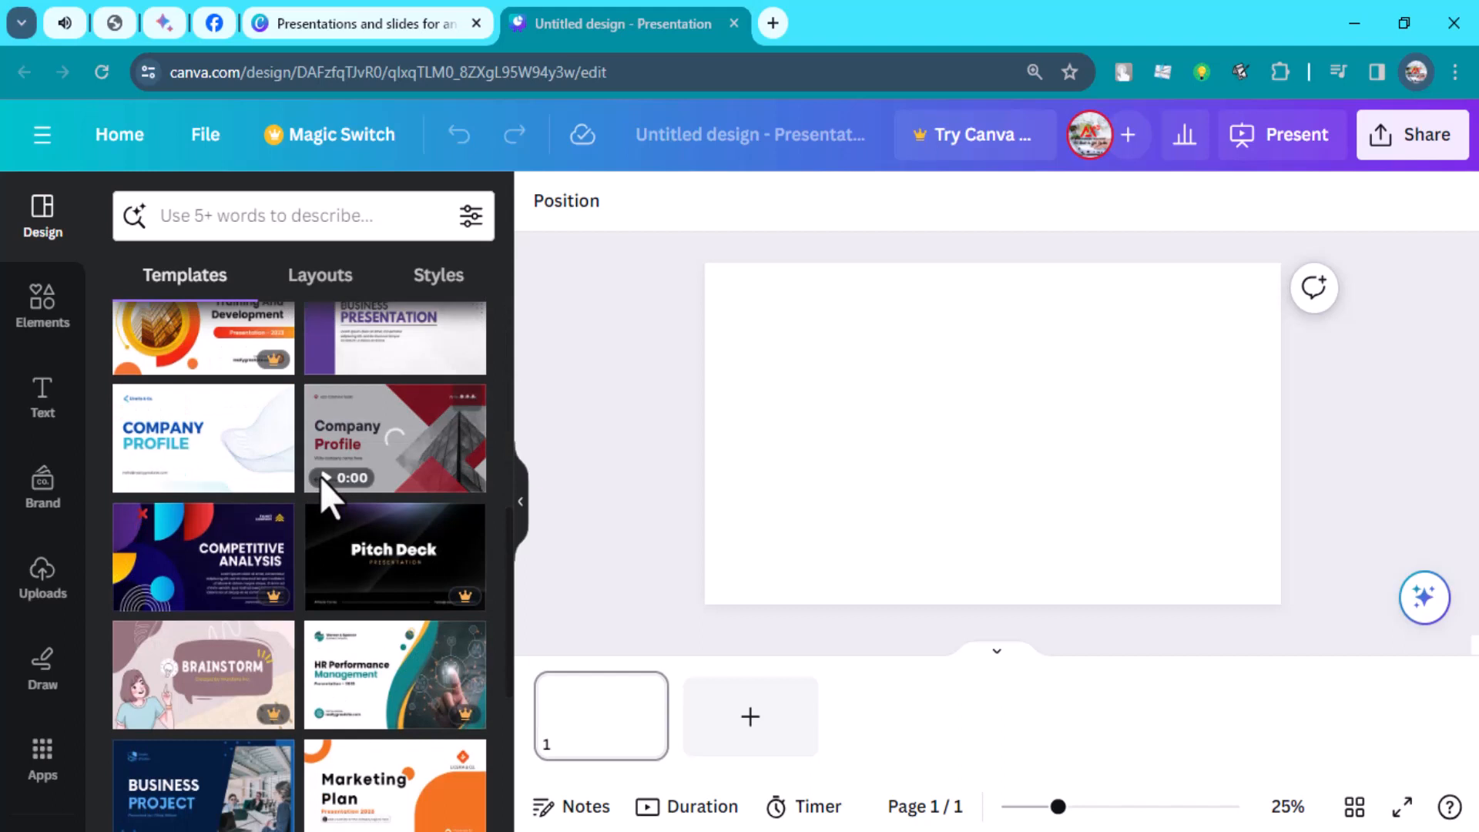
click(193, 454)
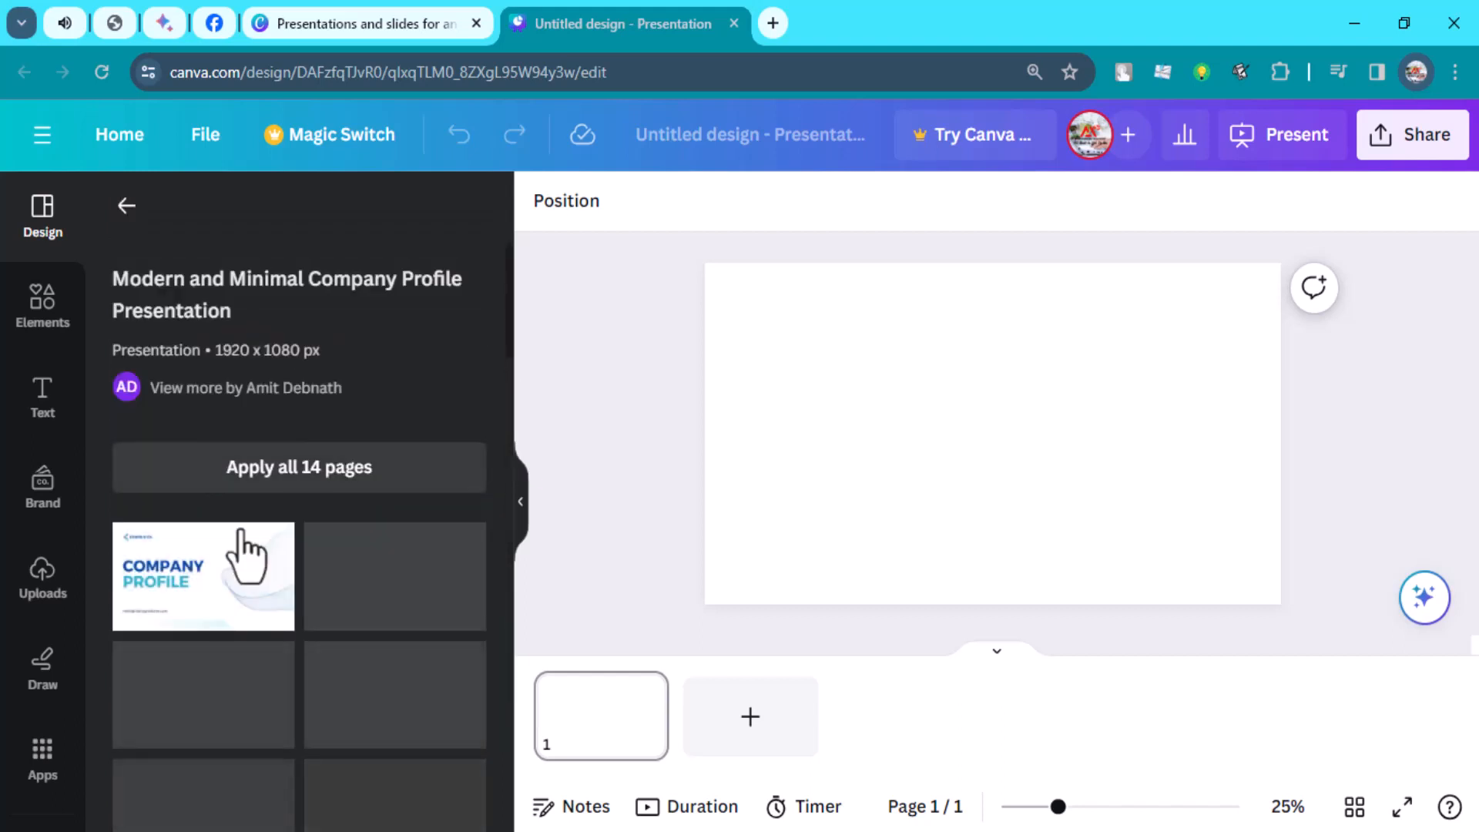
Step: Apply the Company Profile cover to the first page and add a blank second page
click(241, 587)
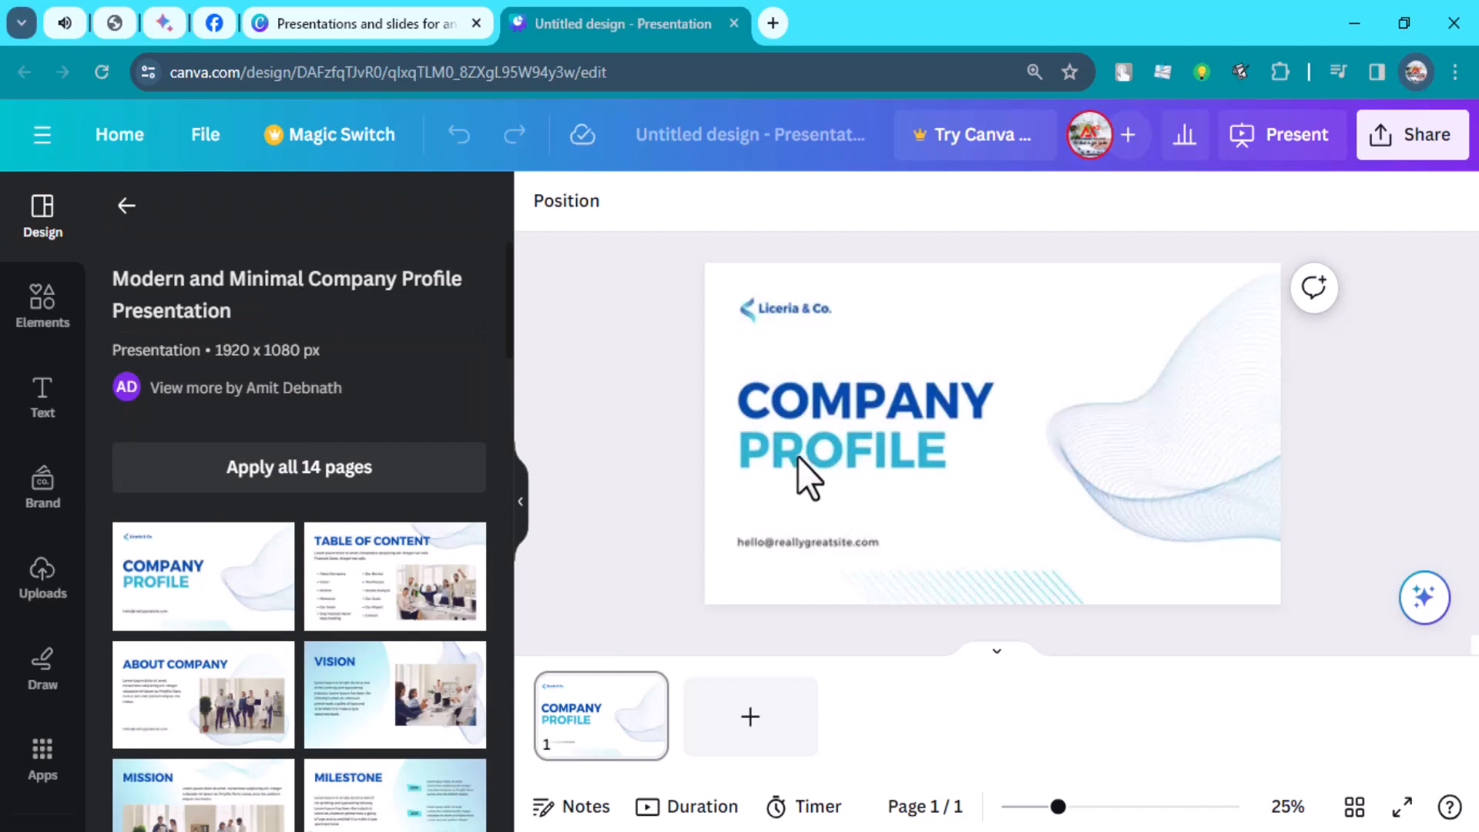
click(806, 433)
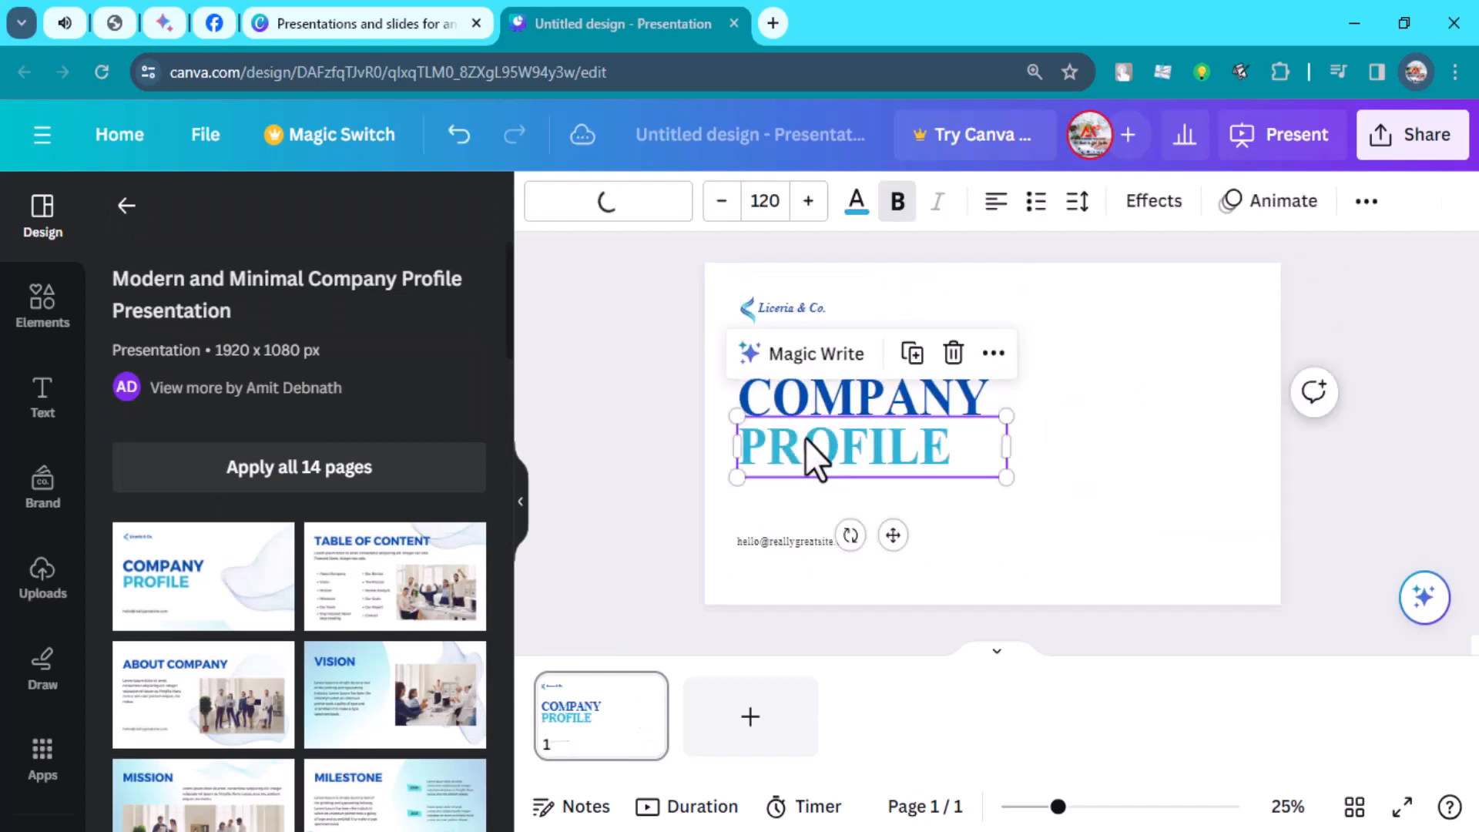
click(749, 728)
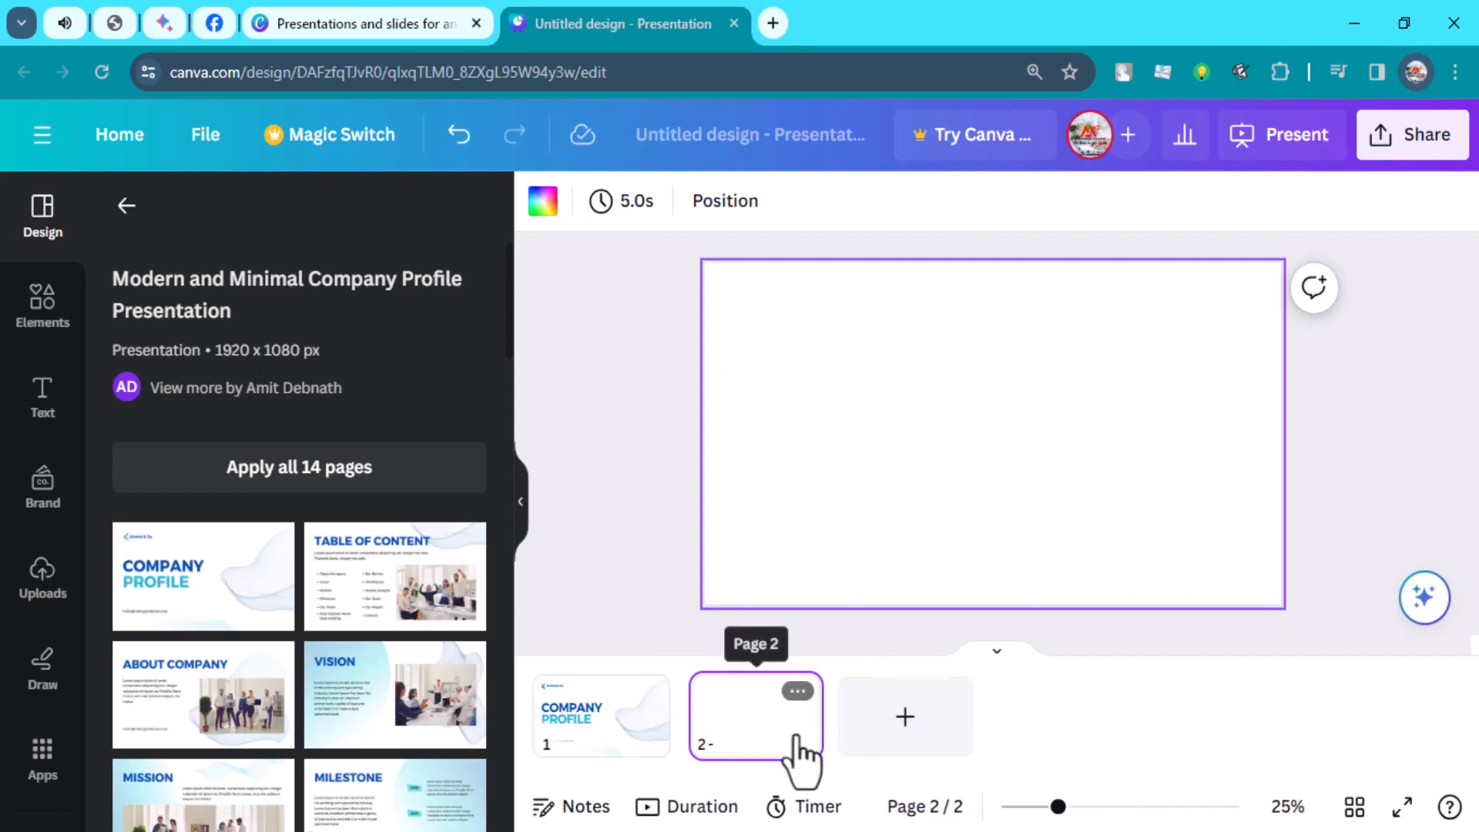
Step: Move the COMPANY and PROFILE title lines slightly down on the first page, and select the second page
click(658, 743)
click(820, 413)
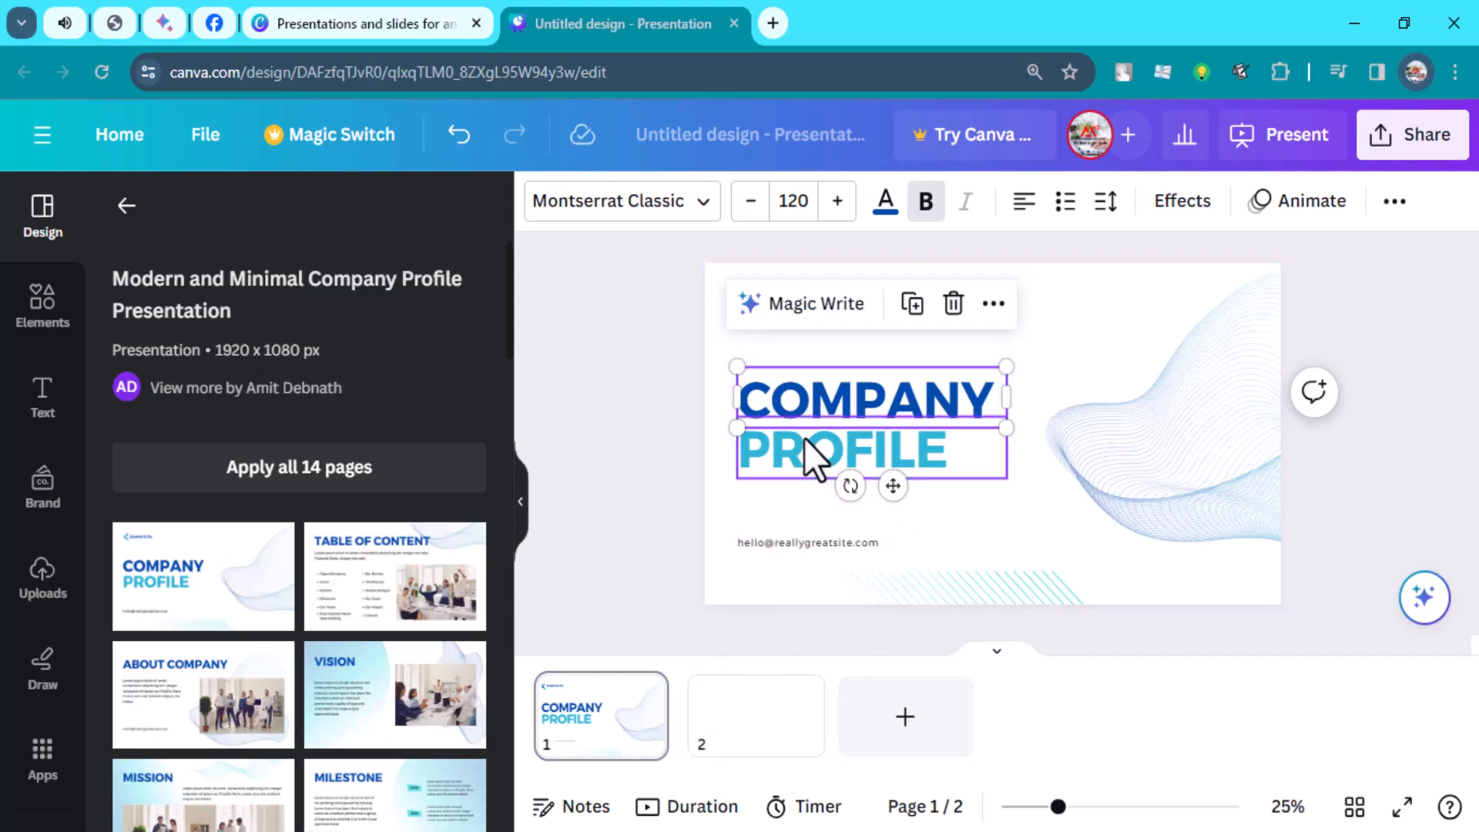
drag(810, 449, 807, 464)
mouse_move(808, 405)
mouse_down()
mouse_move(808, 432)
mouse_move(801, 414)
mouse_up()
click(673, 481)
click(797, 747)
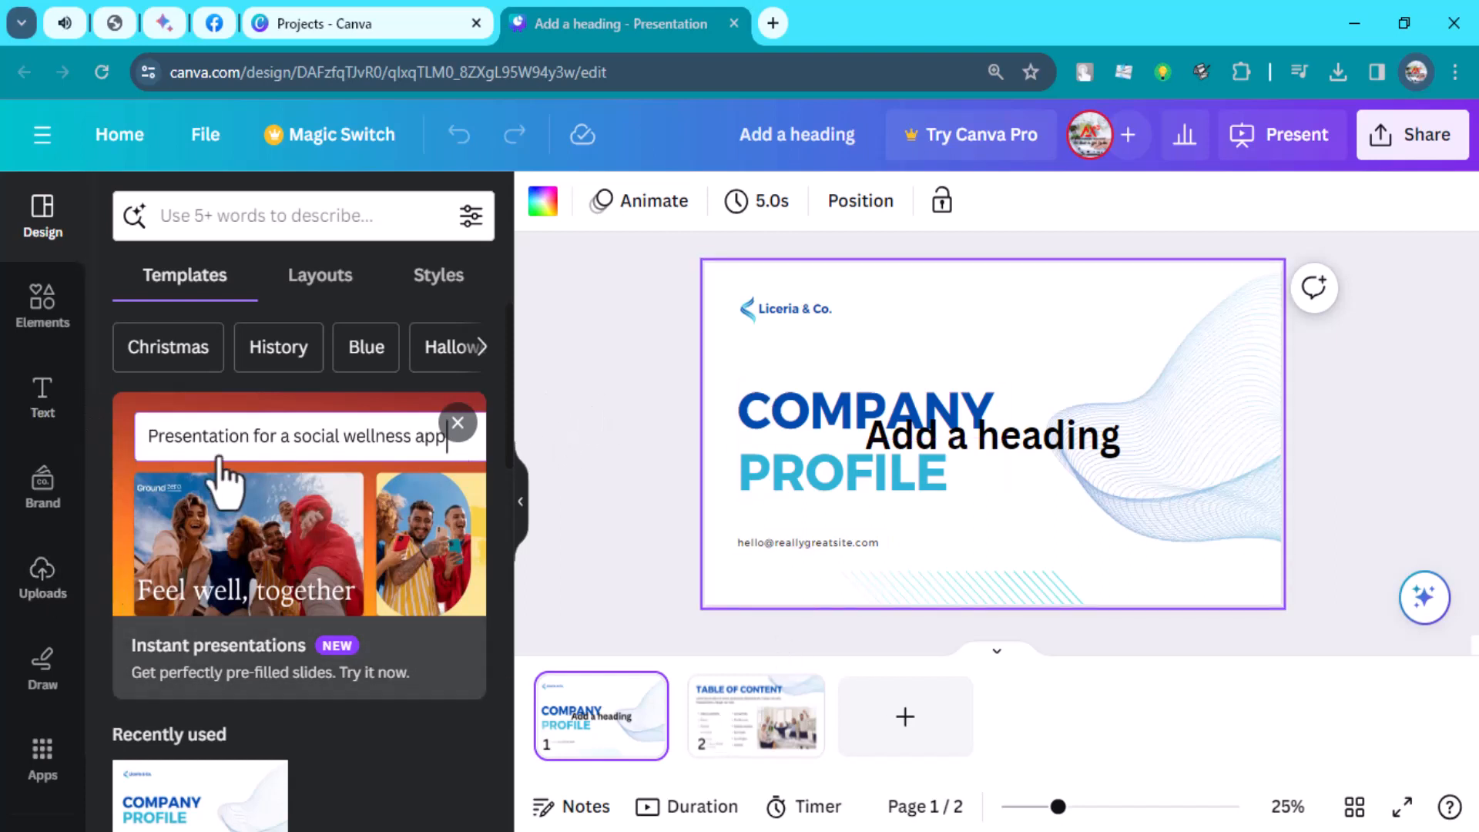
Step: Browse the elements library through shapes, graphics, tables, frames, grids, videos, audio and charts
click(44, 316)
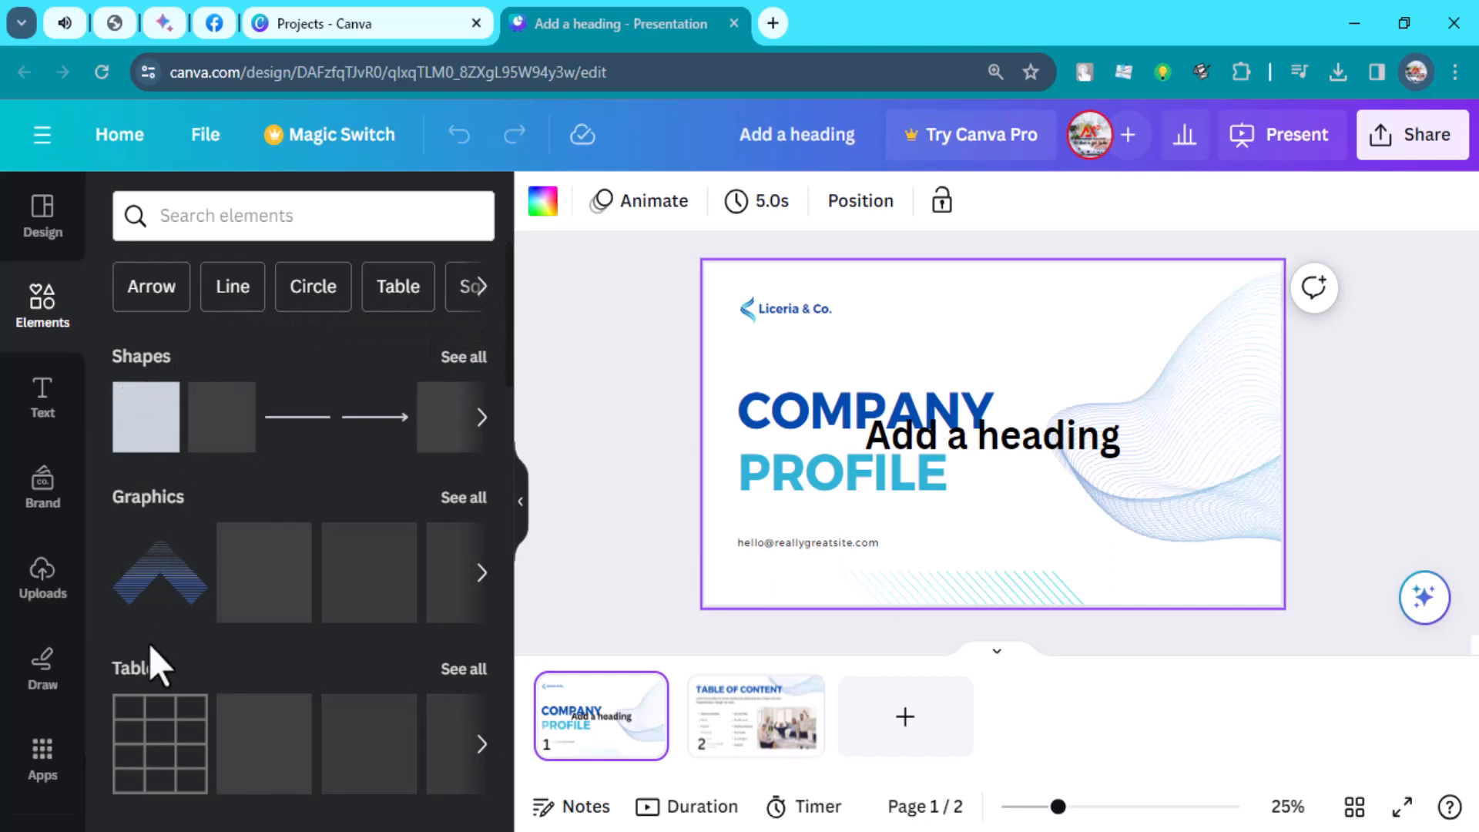
mouse_move(511, 308)
mouse_down()
mouse_move(506, 543)
mouse_move(422, 588)
mouse_up()
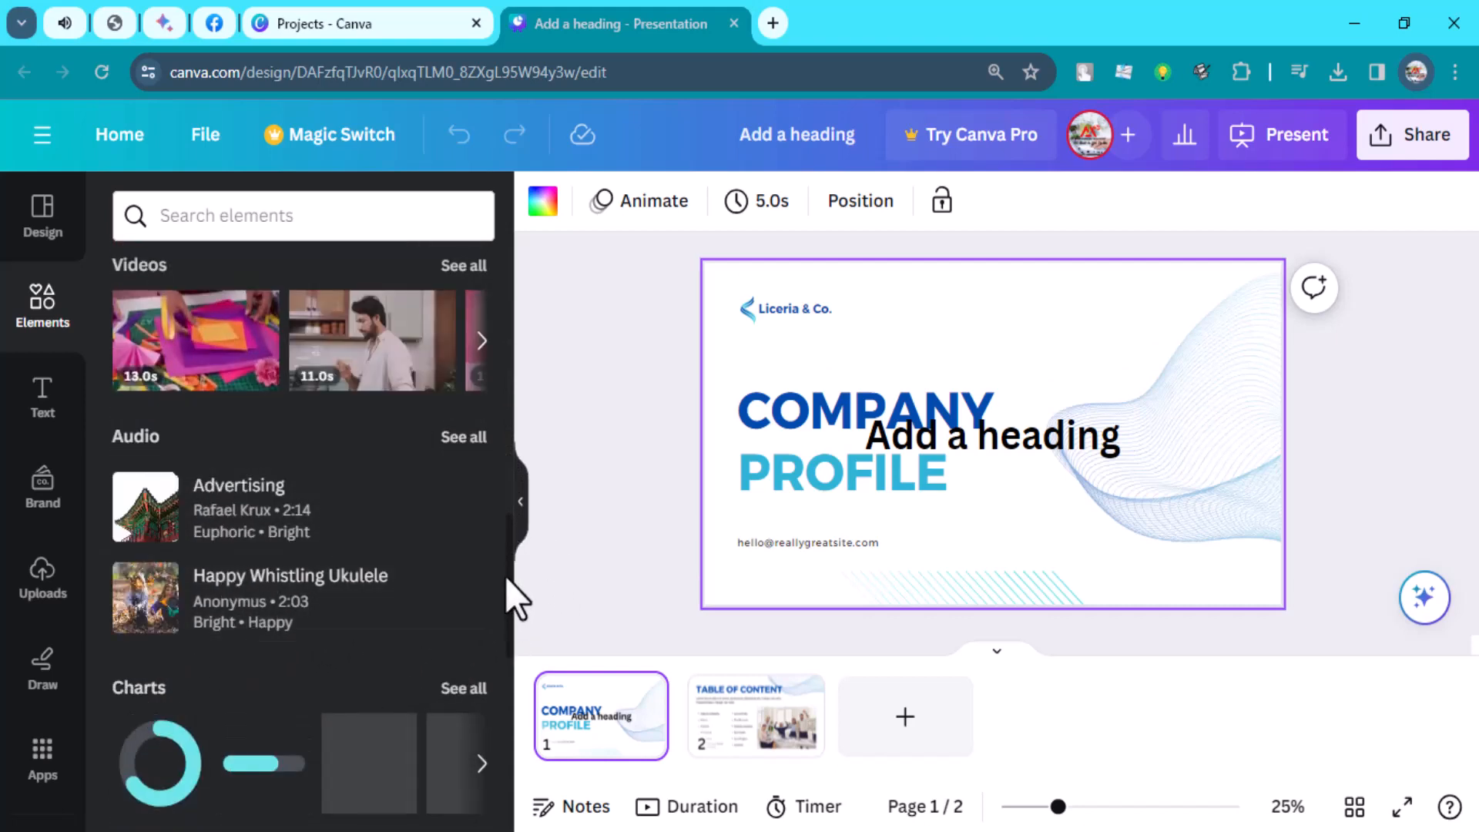
drag(505, 576, 507, 722)
scroll(189, 568, down, 1)
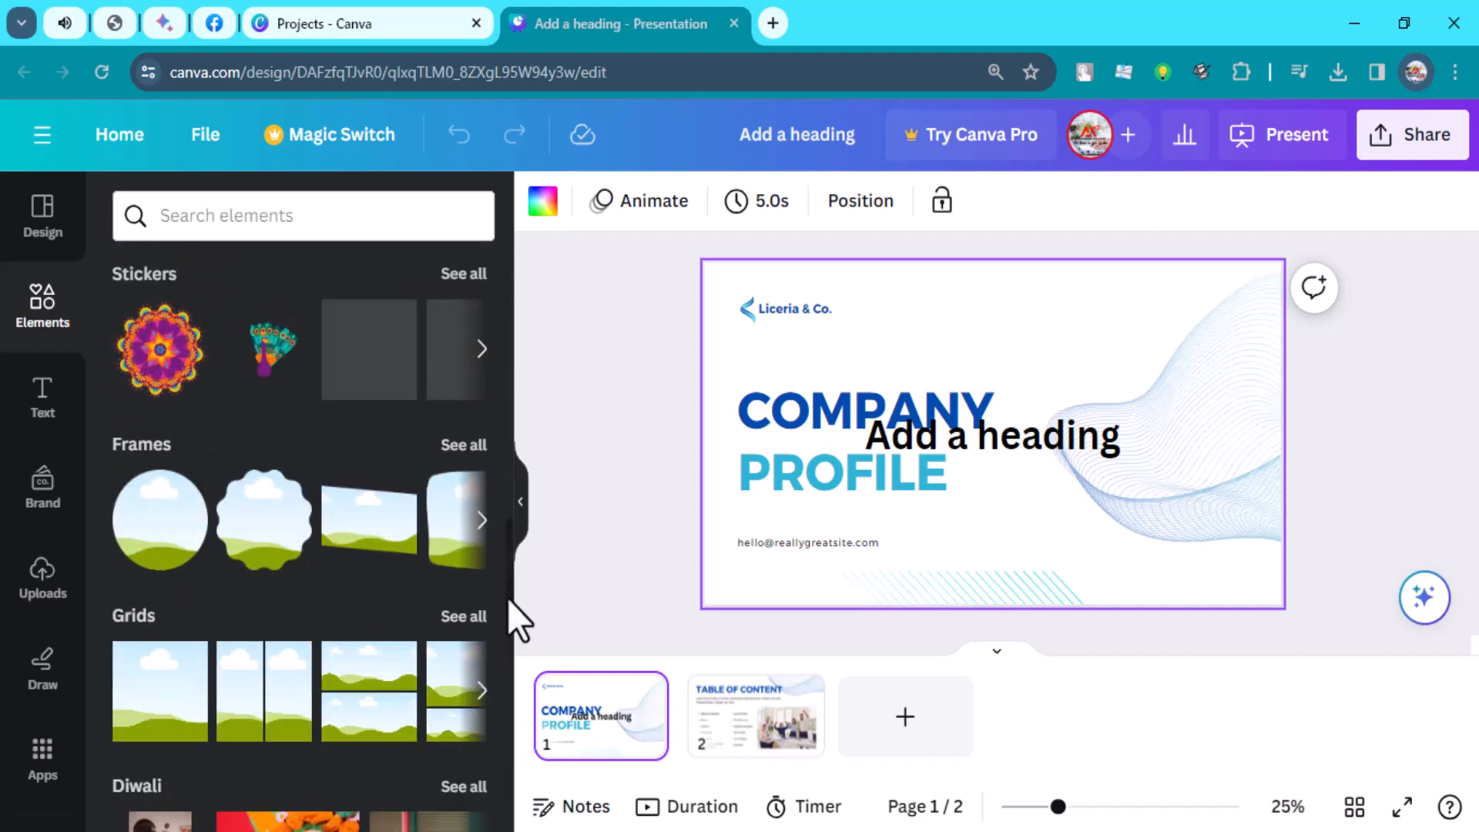
drag(507, 598, 547, 353)
Step: Add a heading reading "sdfsdf" to the first page and place it just below the "Add a heading" text
click(42, 399)
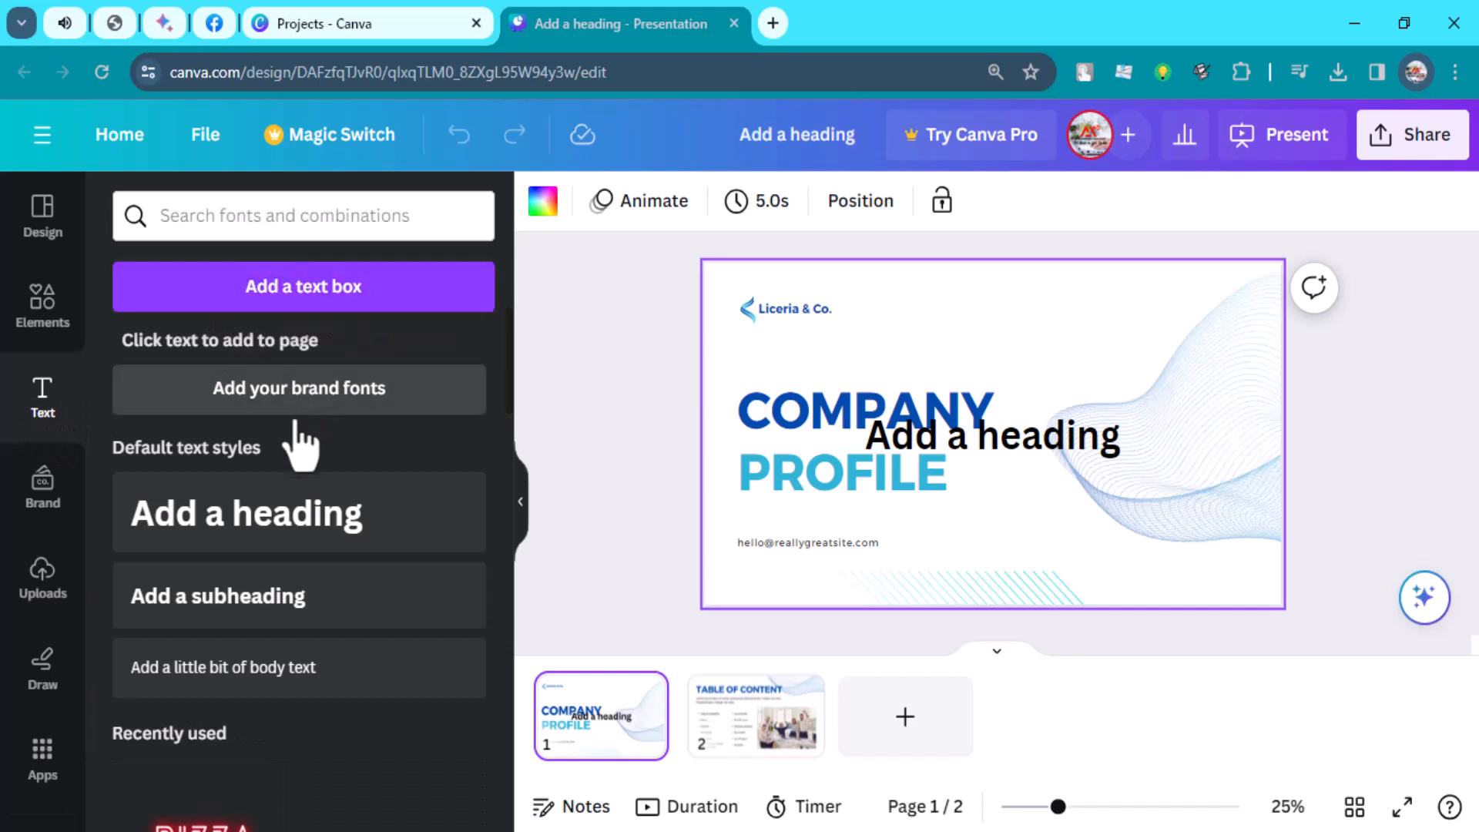
scroll(340, 528, down, 5)
scroll(340, 543, up, 5)
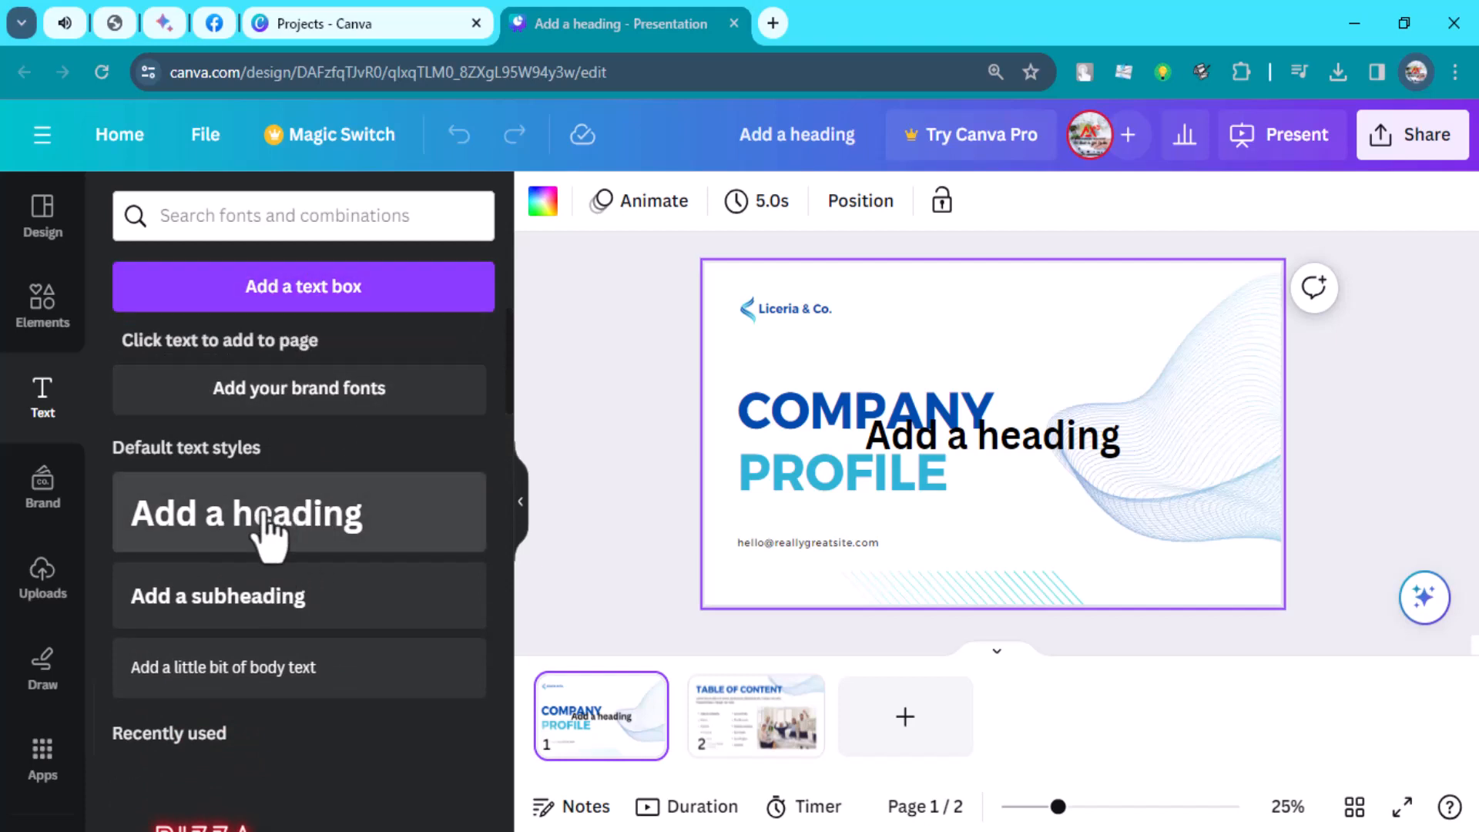
drag(927, 462, 932, 464)
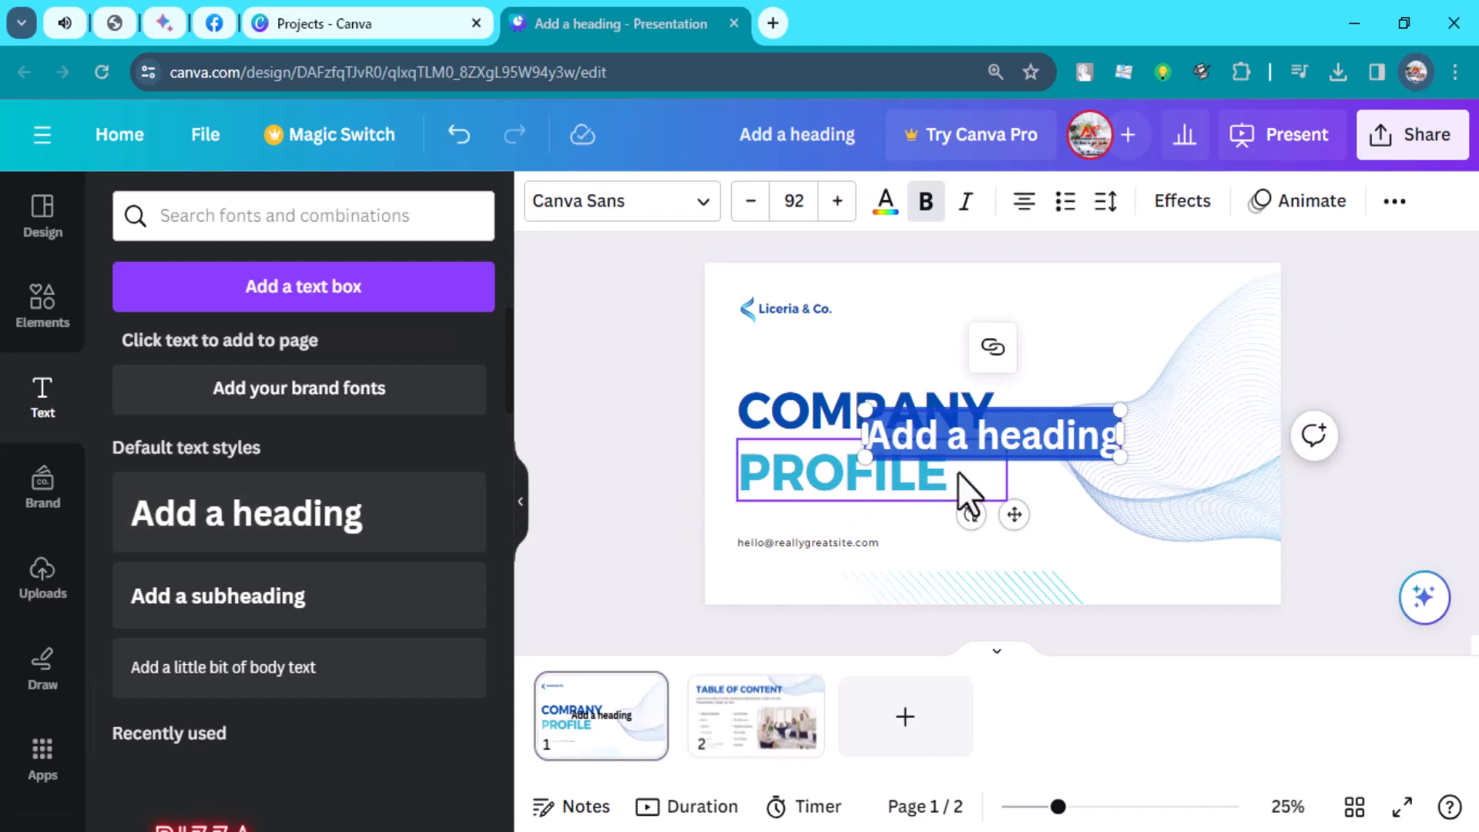
triple_click(958, 440)
text(sdfsdf)
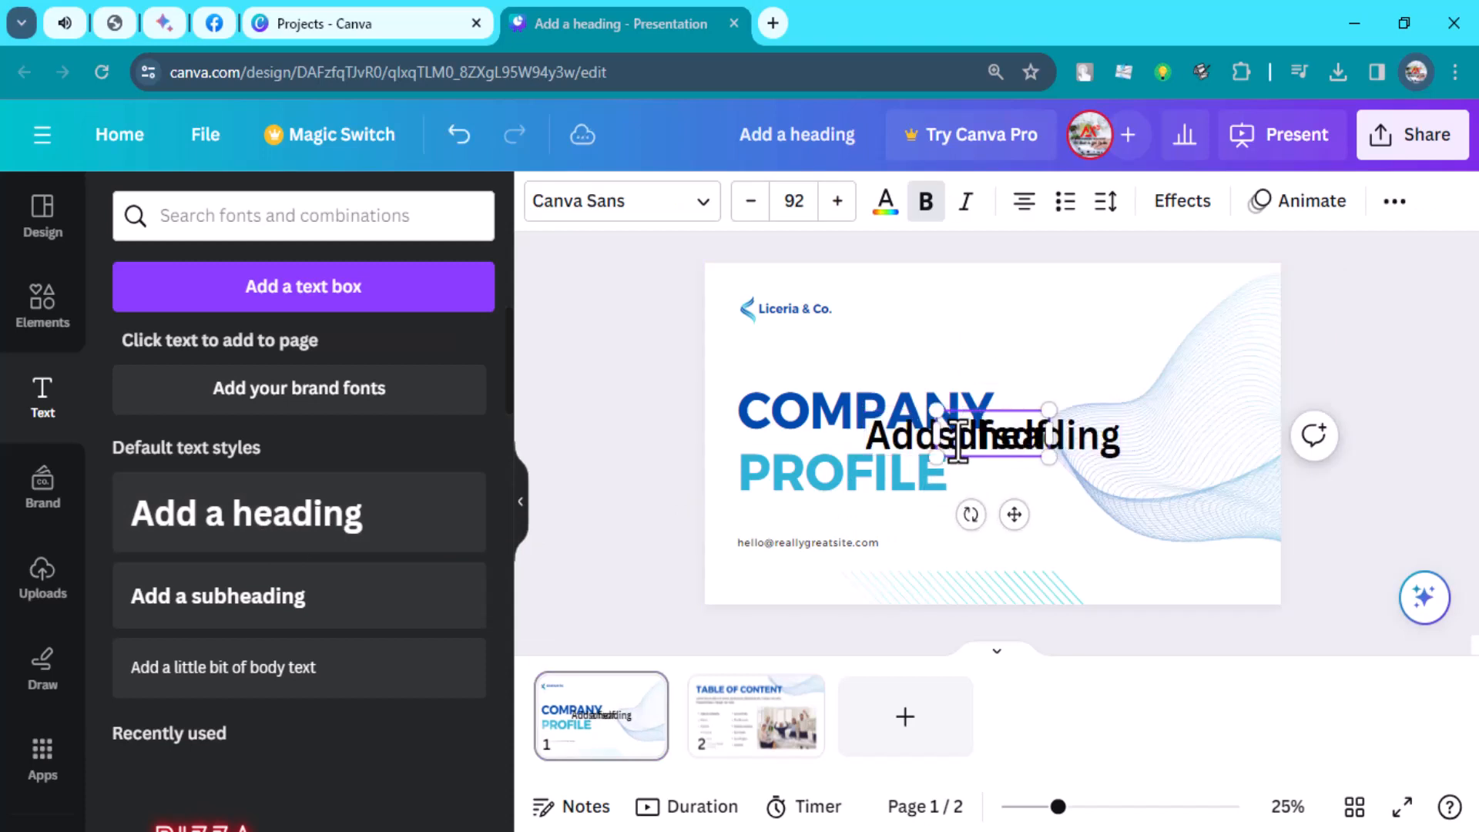
click(1148, 491)
drag(949, 442, 963, 501)
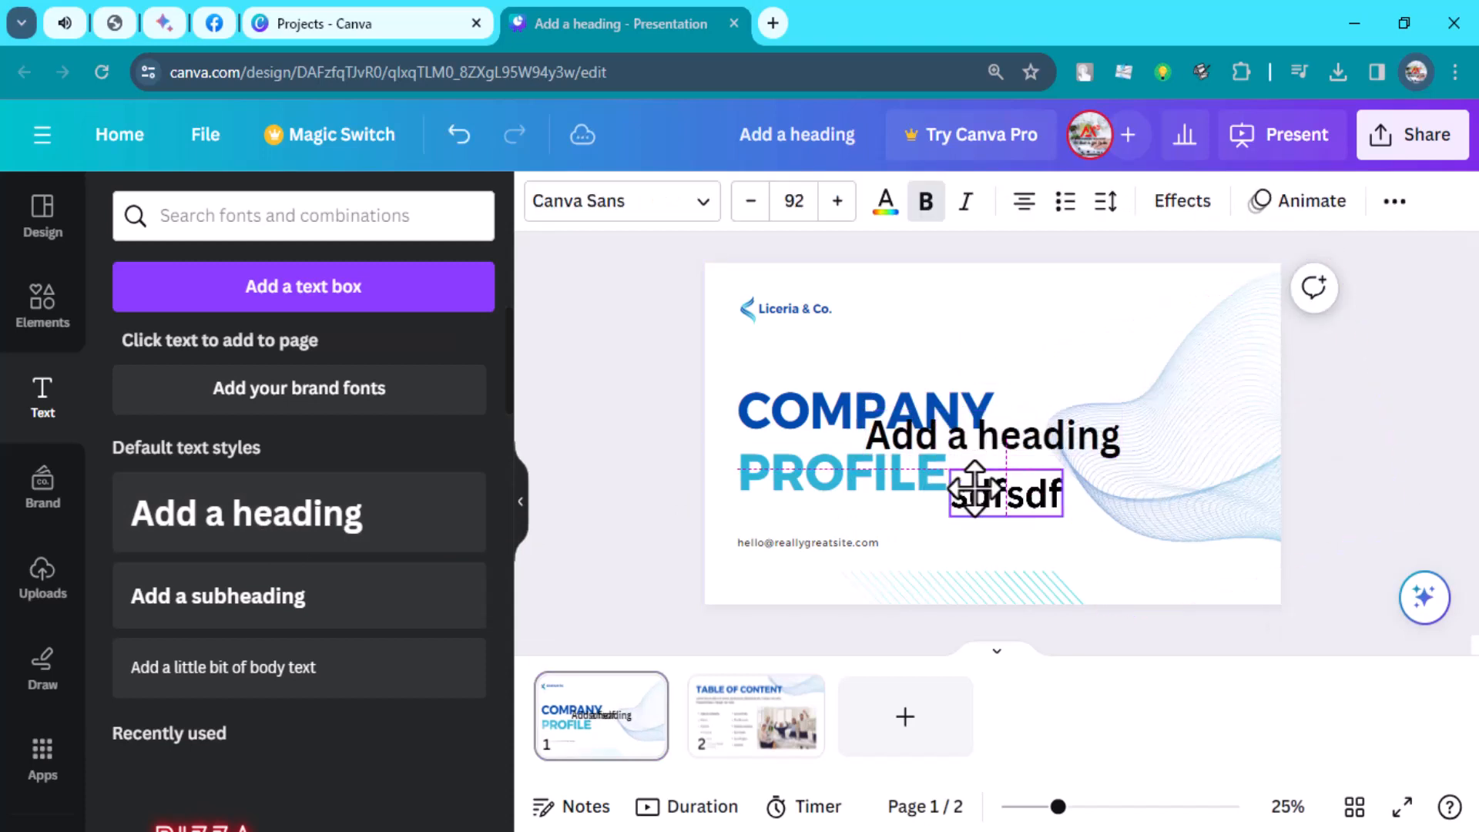
click(612, 303)
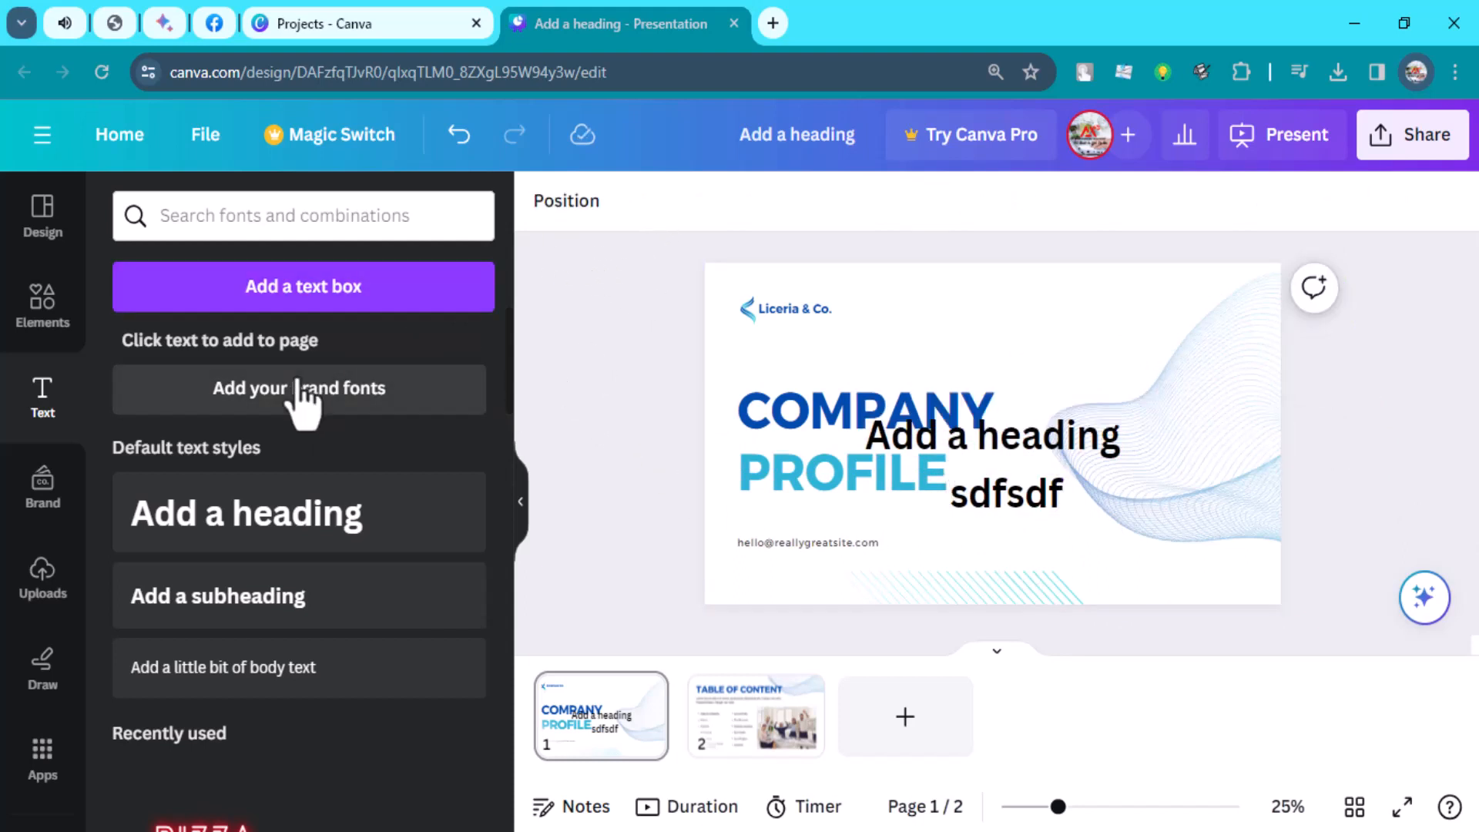
click(1000, 445)
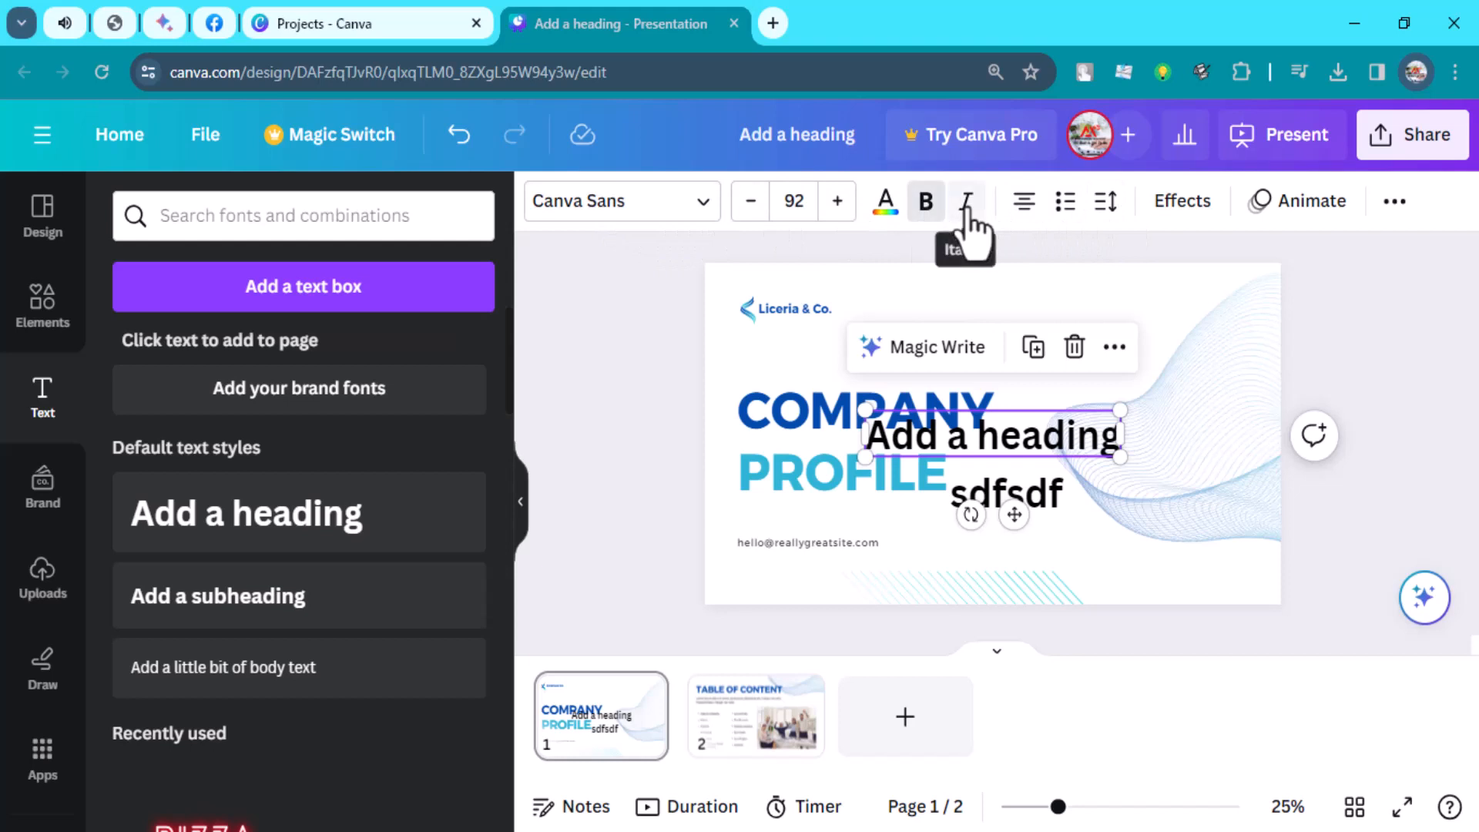
click(43, 304)
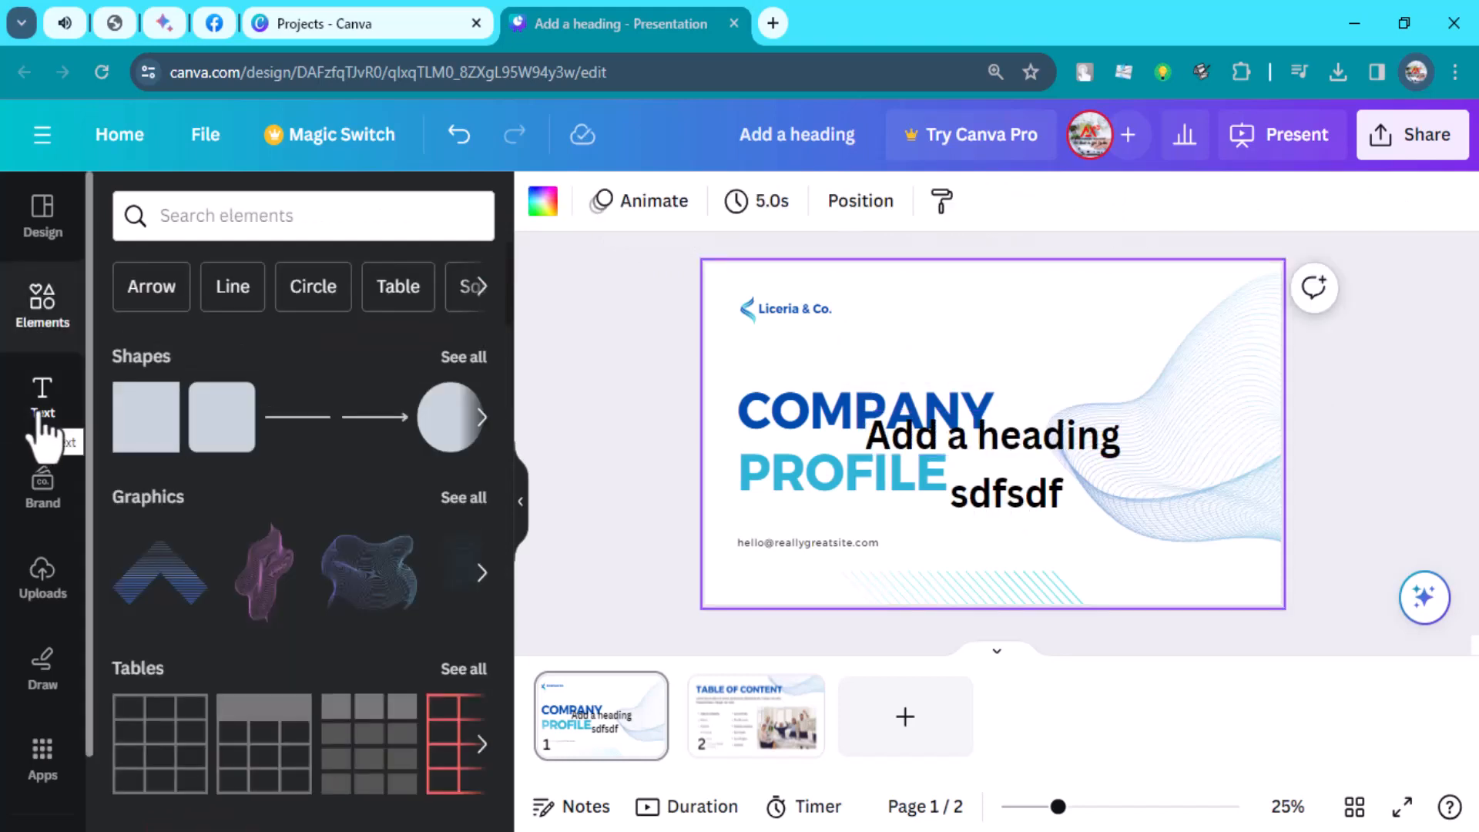
click(37, 416)
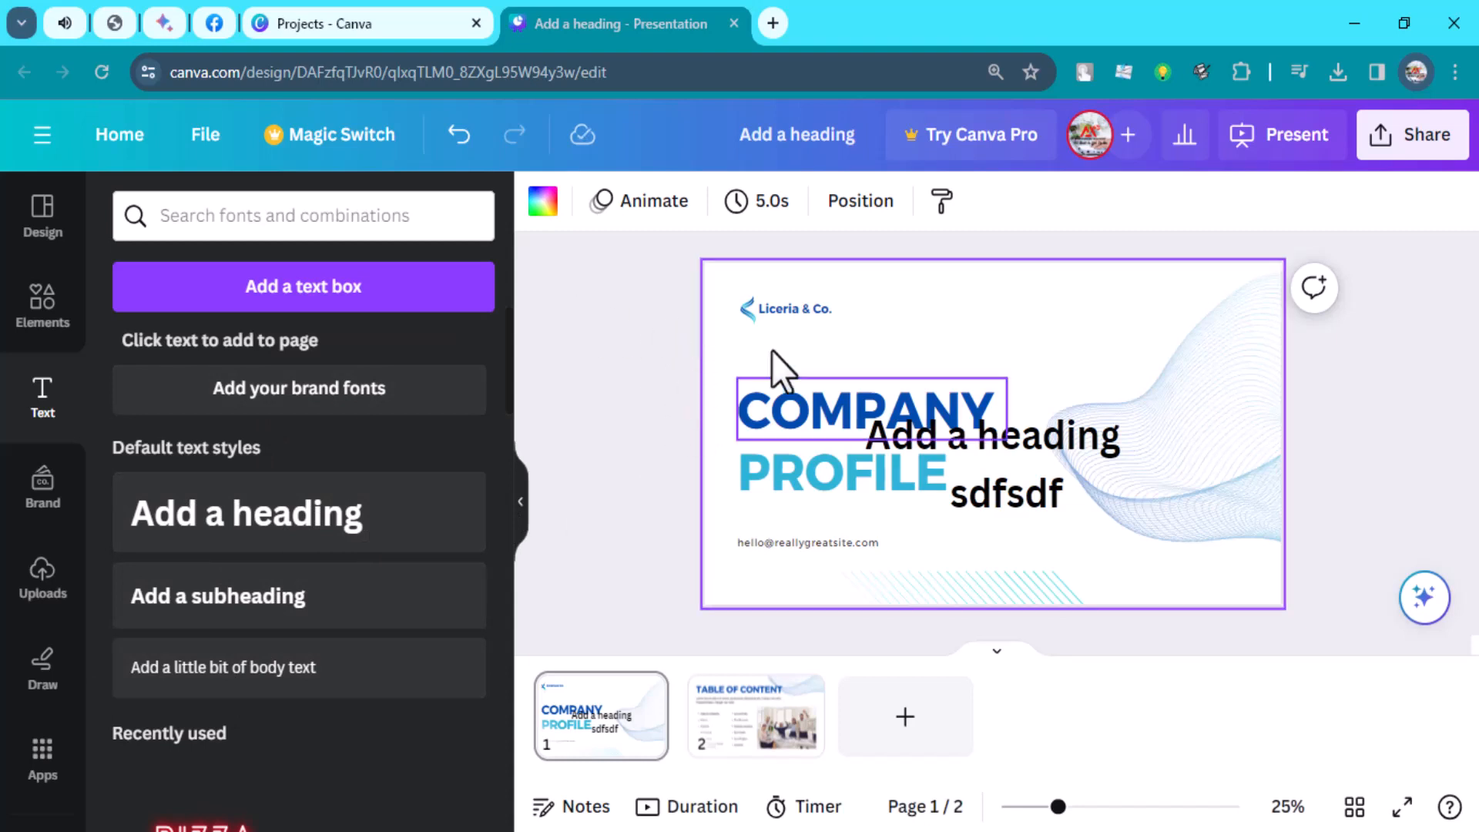
Step: Set the first page's background to the dark blue from the document colors
click(541, 214)
click(263, 362)
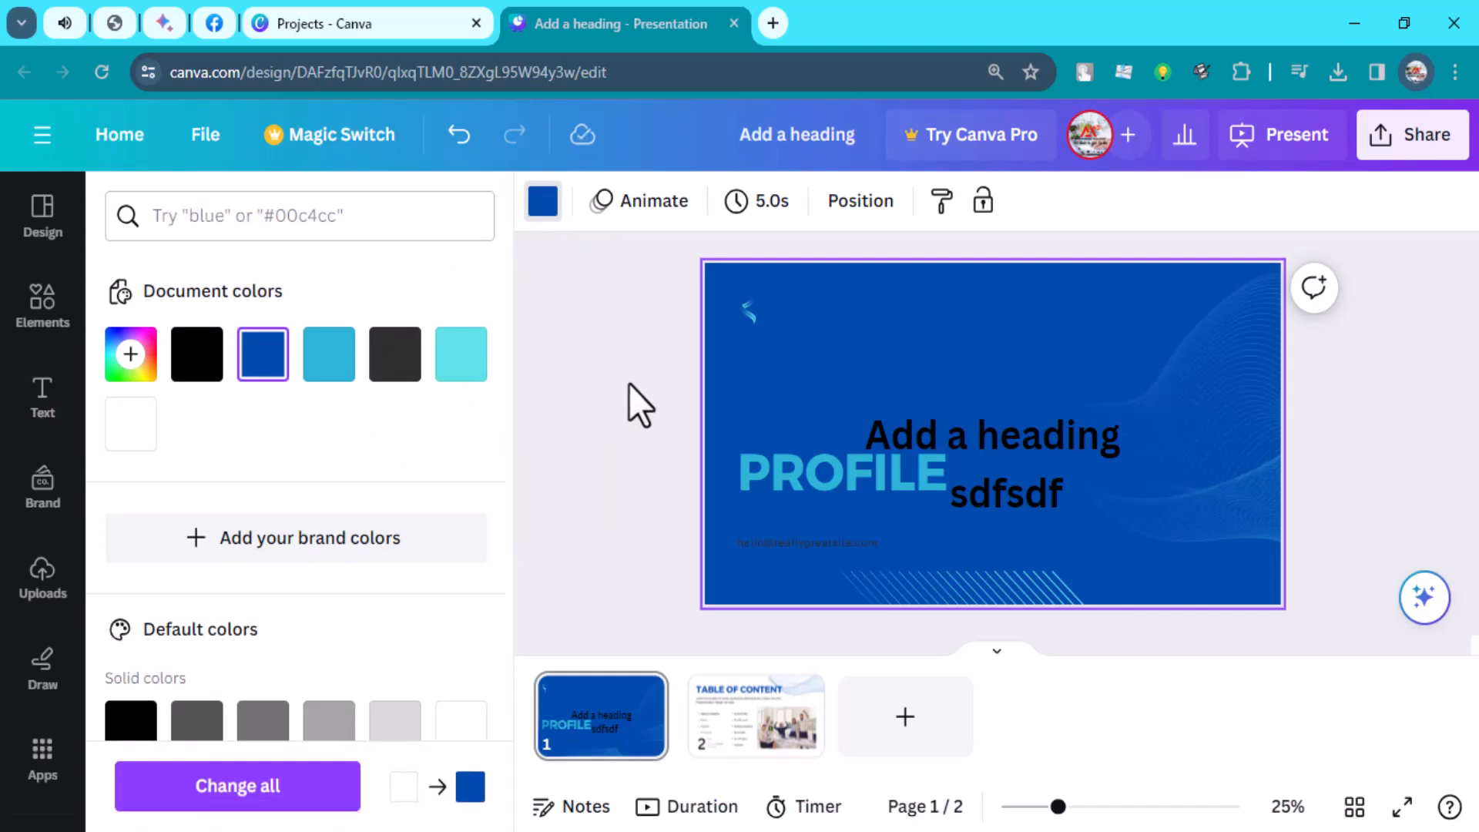
click(599, 370)
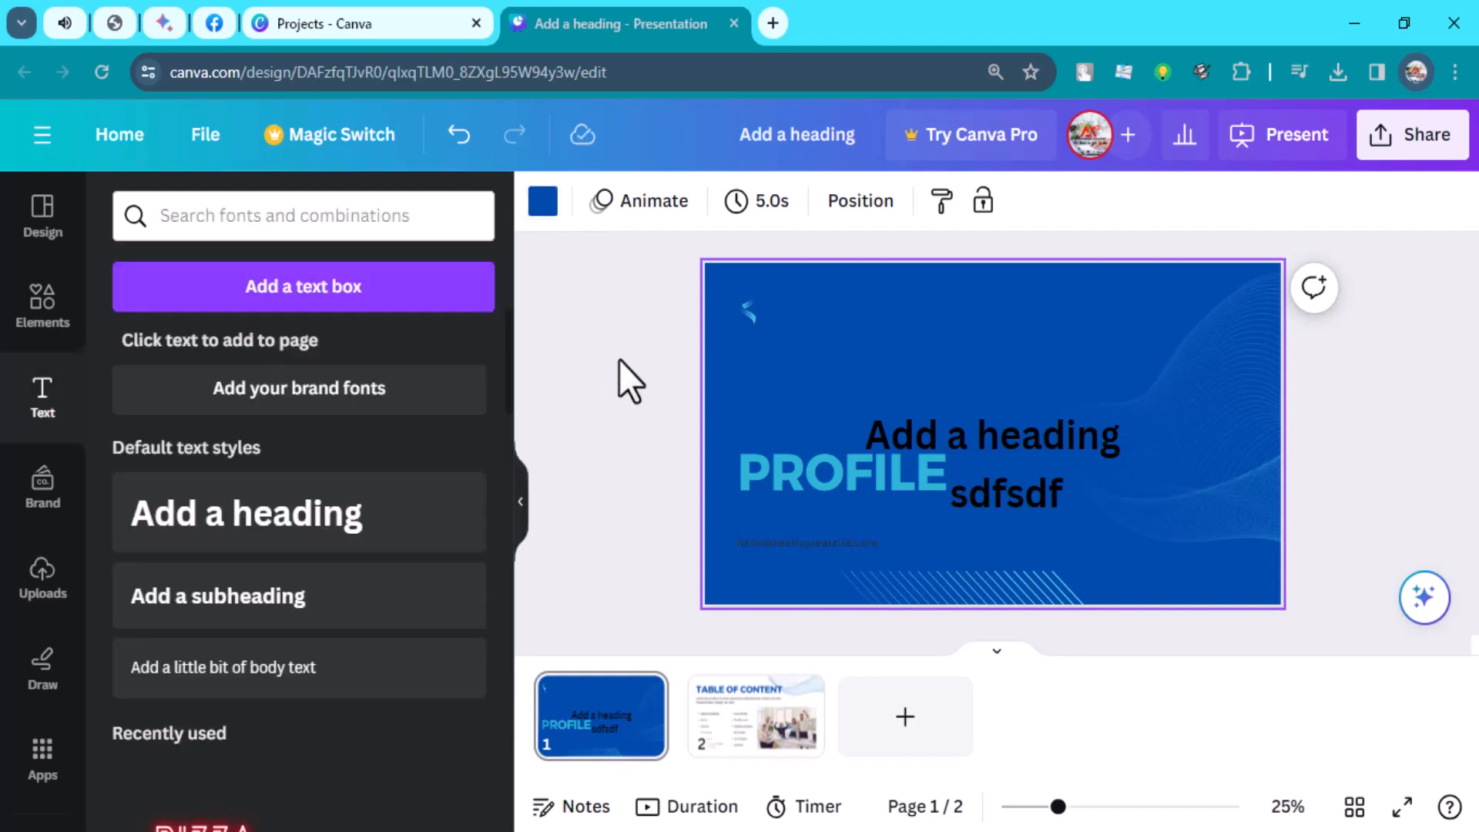
Step: Browse the presentation templates and open the Blue Gradient Company Business Profile template to show its pages
click(51, 317)
click(43, 225)
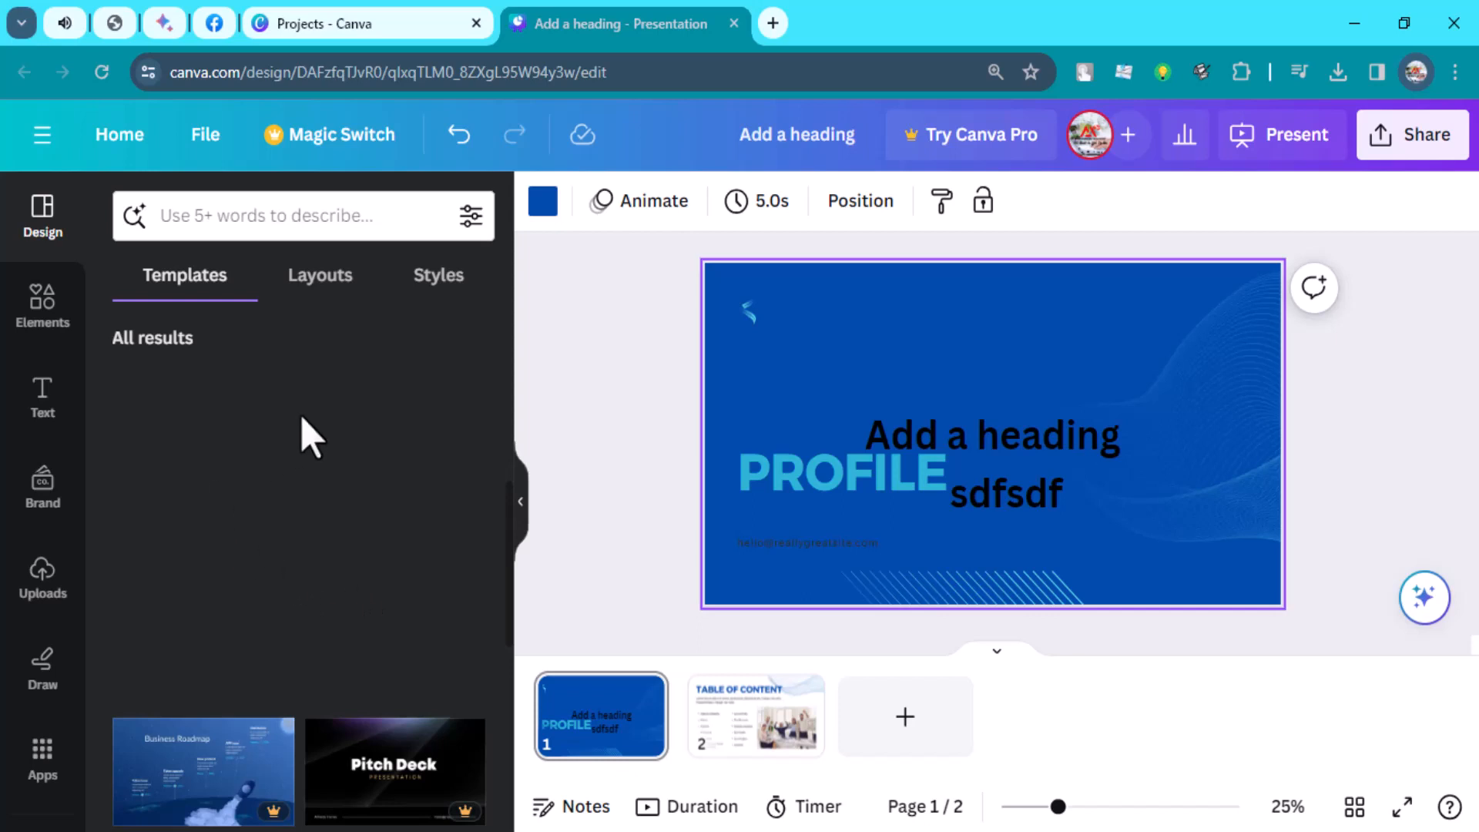
scroll(300, 416, down, 5)
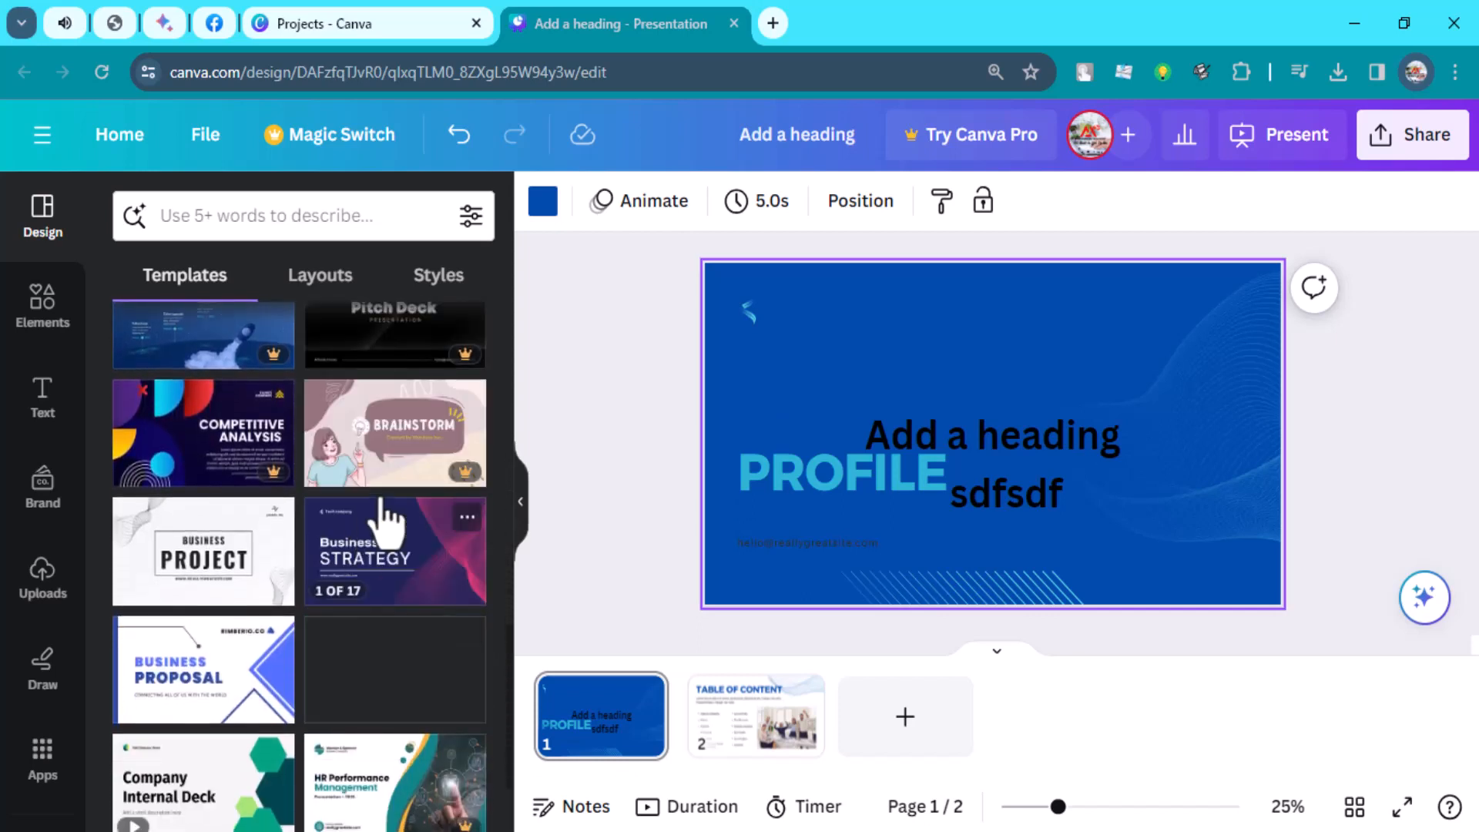
scroll(231, 579, down, 2)
scroll(231, 500, down, 3)
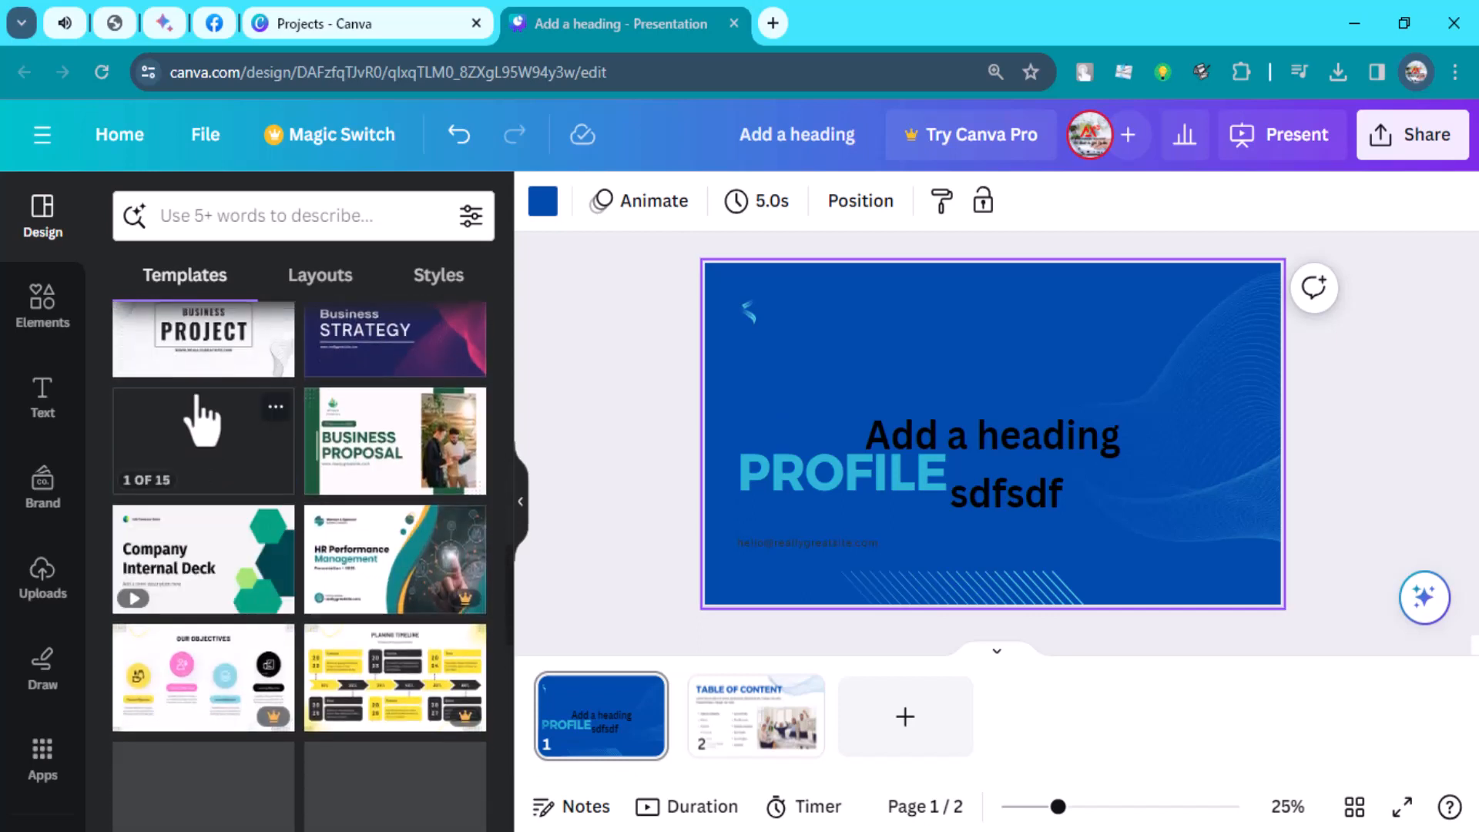
click(42, 401)
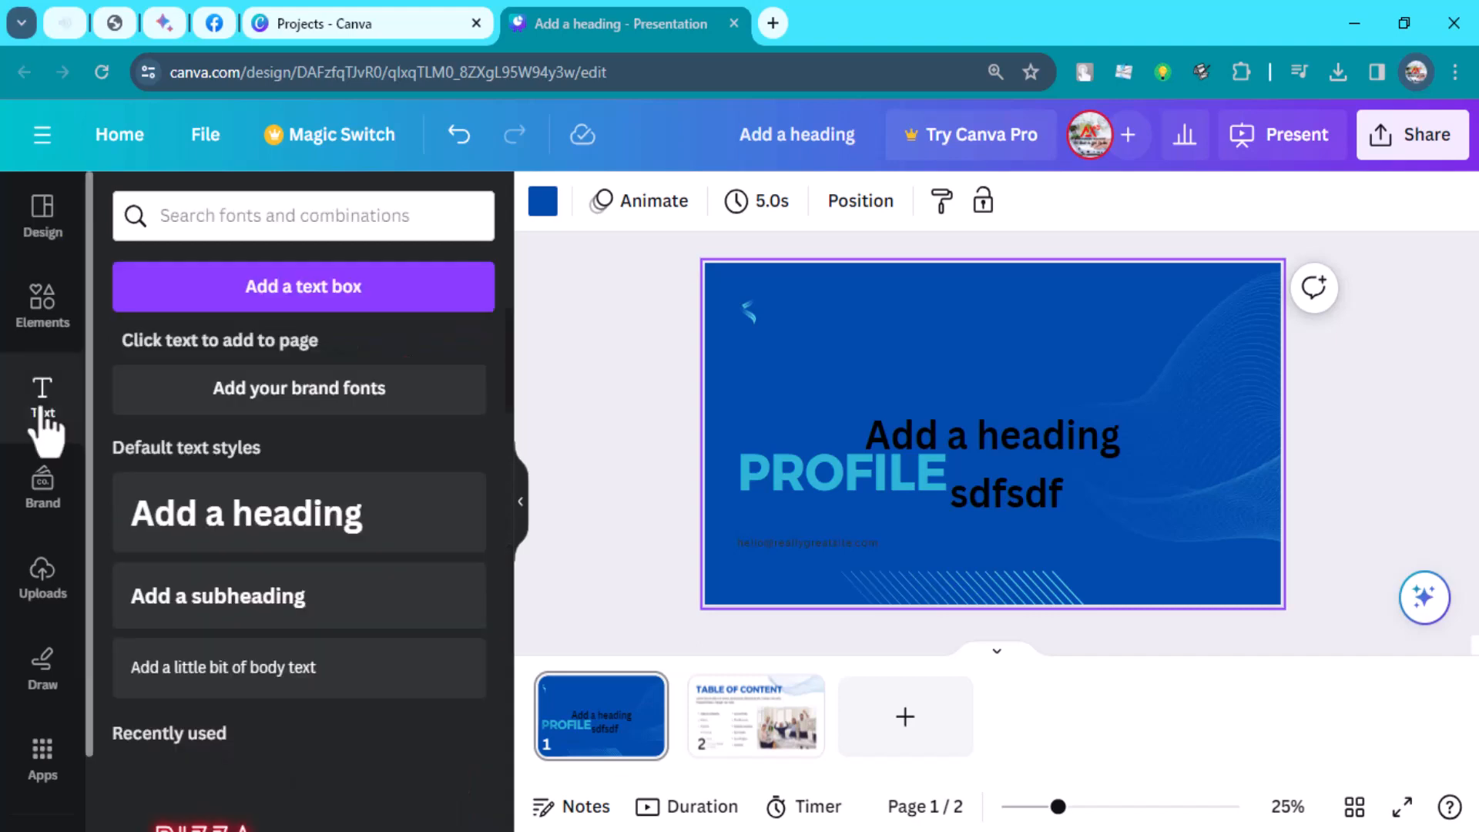
click(48, 227)
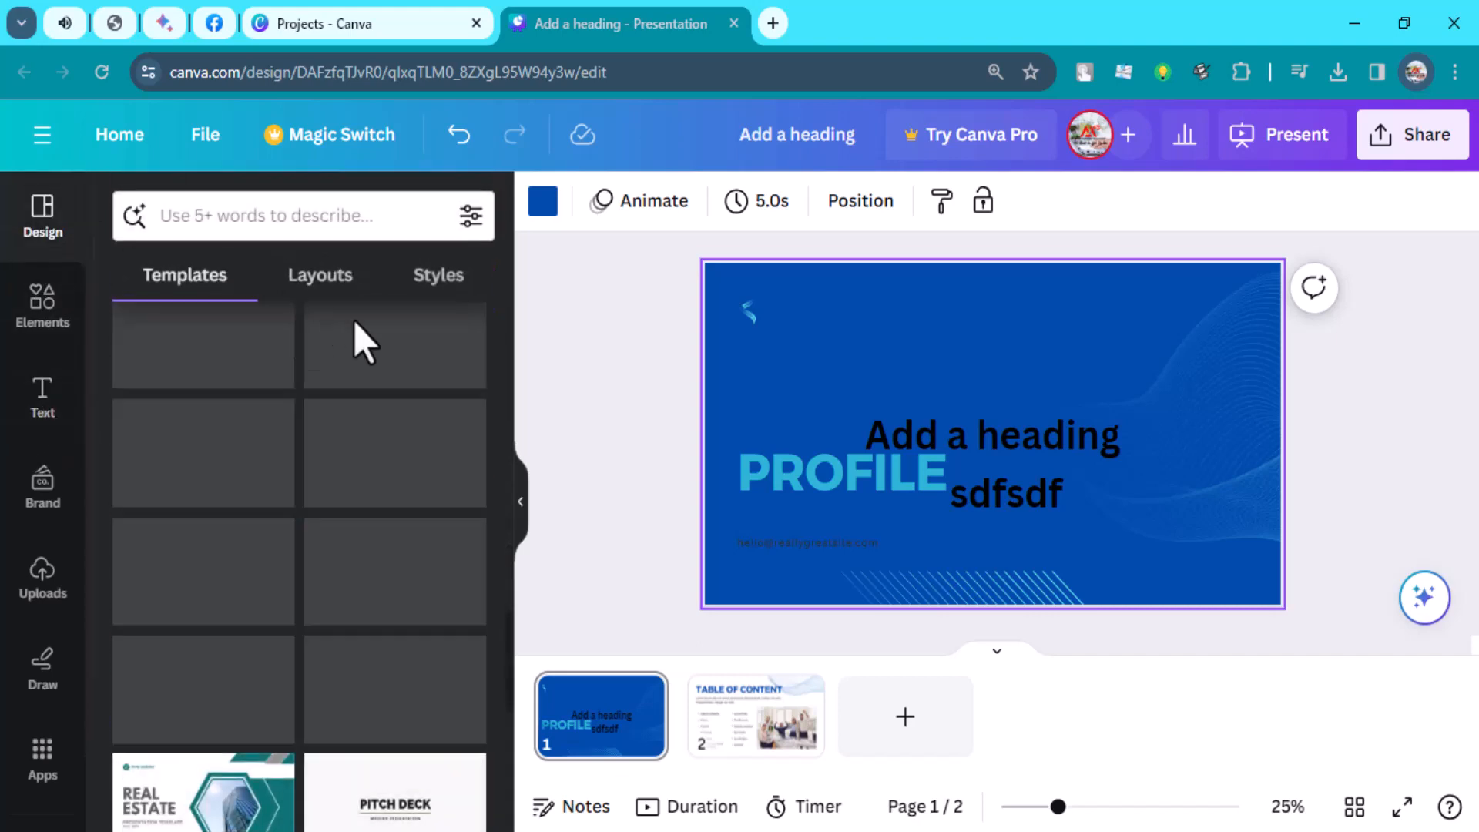
scroll(373, 379, down, 3)
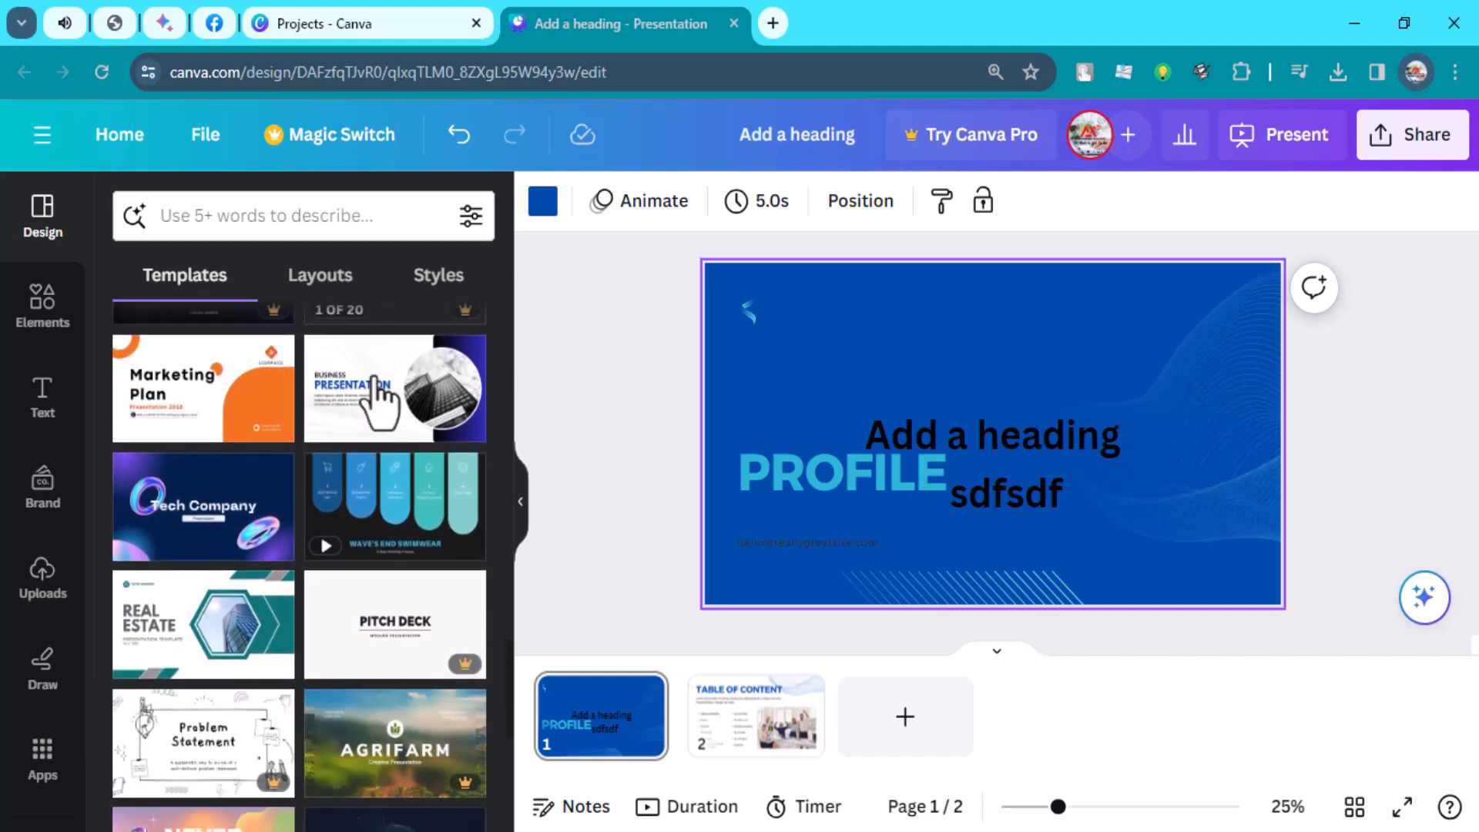
scroll(378, 393, down, 4)
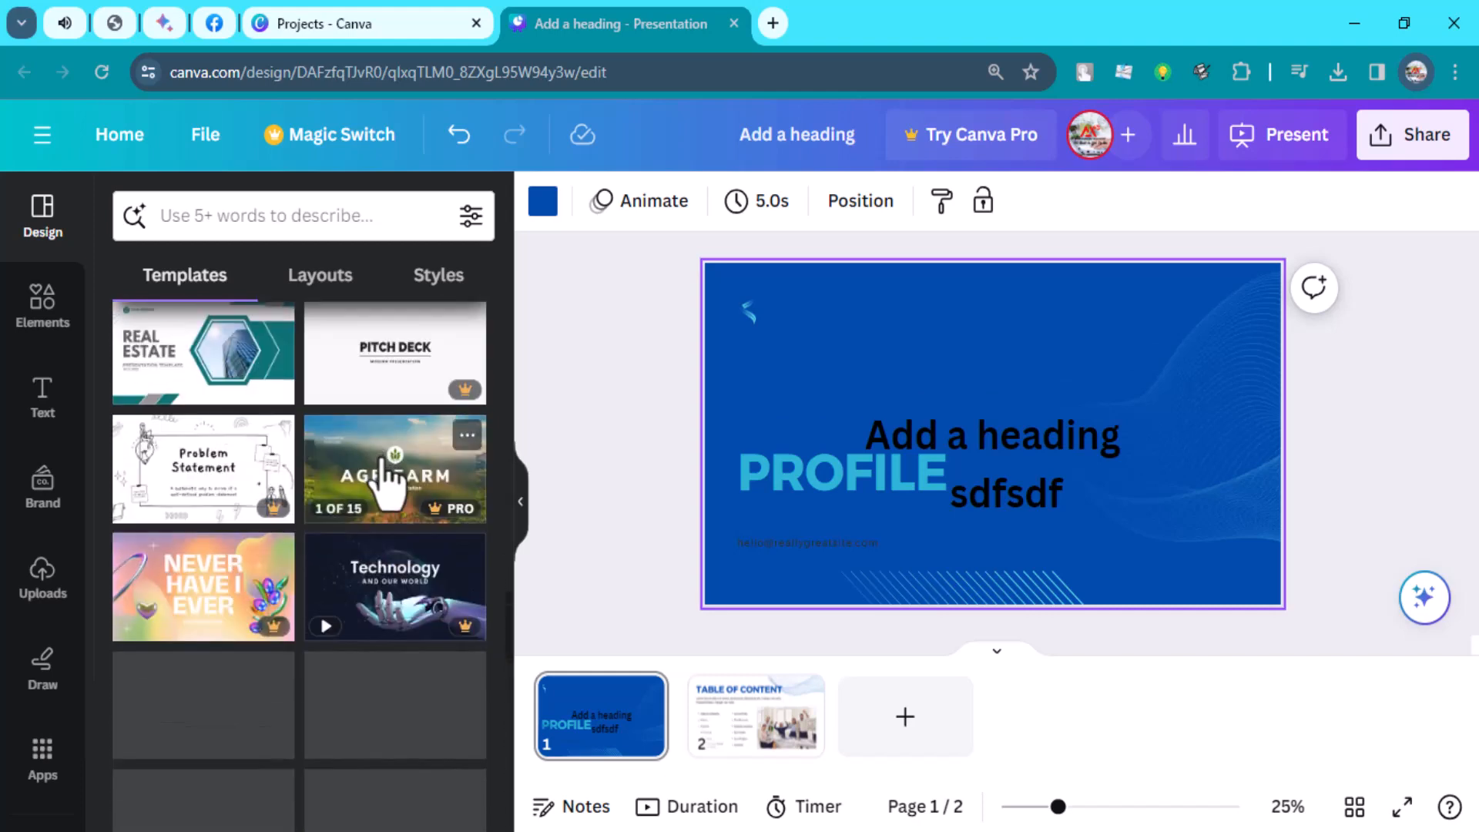
scroll(382, 470, up, 5)
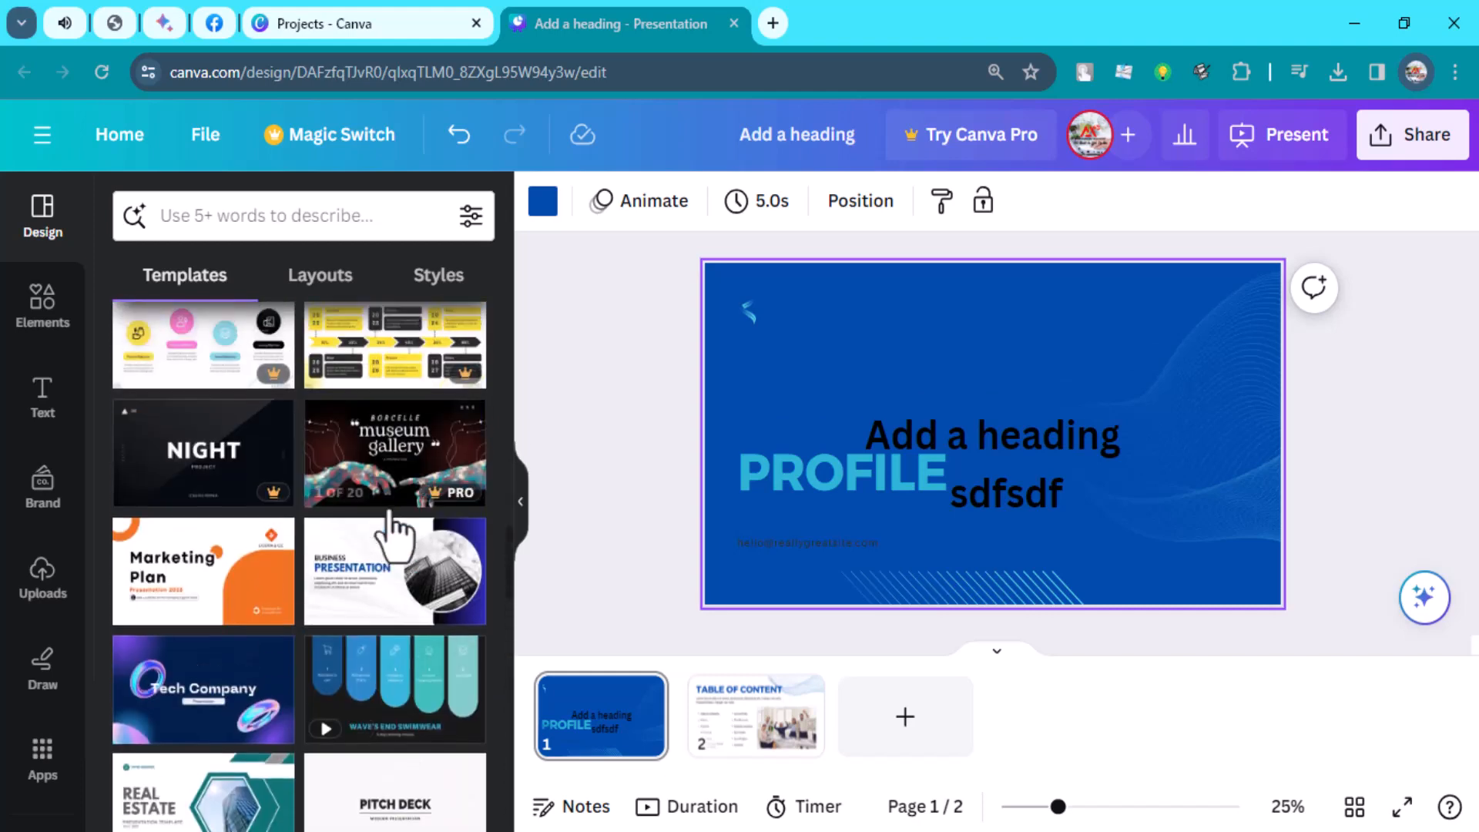
click(378, 608)
Step: Look through the template's pages and add its Business Presentation cover as the third page
scroll(341, 589, down, 5)
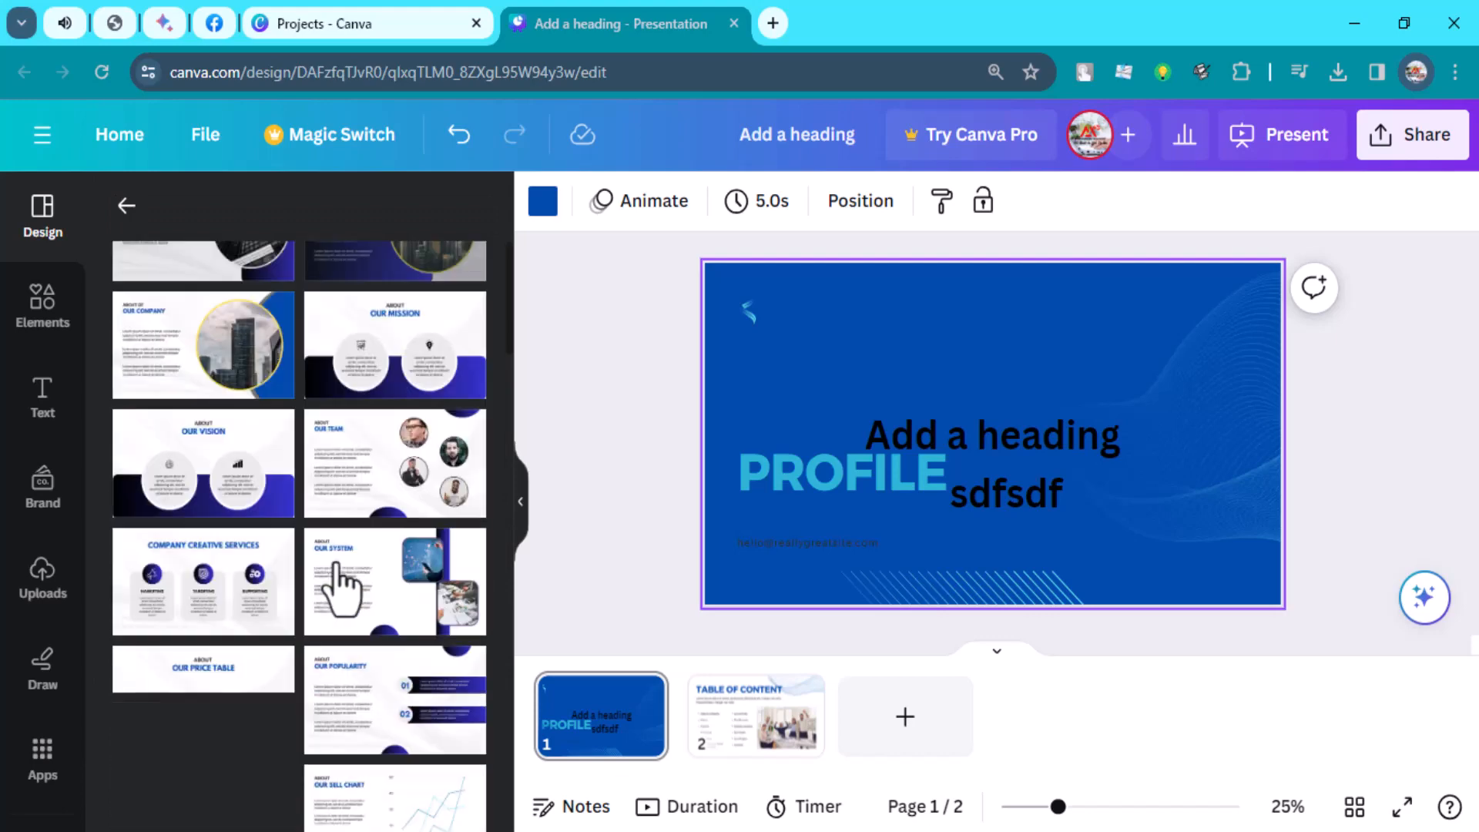
scroll(341, 589, down, 3)
scroll(342, 589, up, 3)
scroll(348, 555, down, 2)
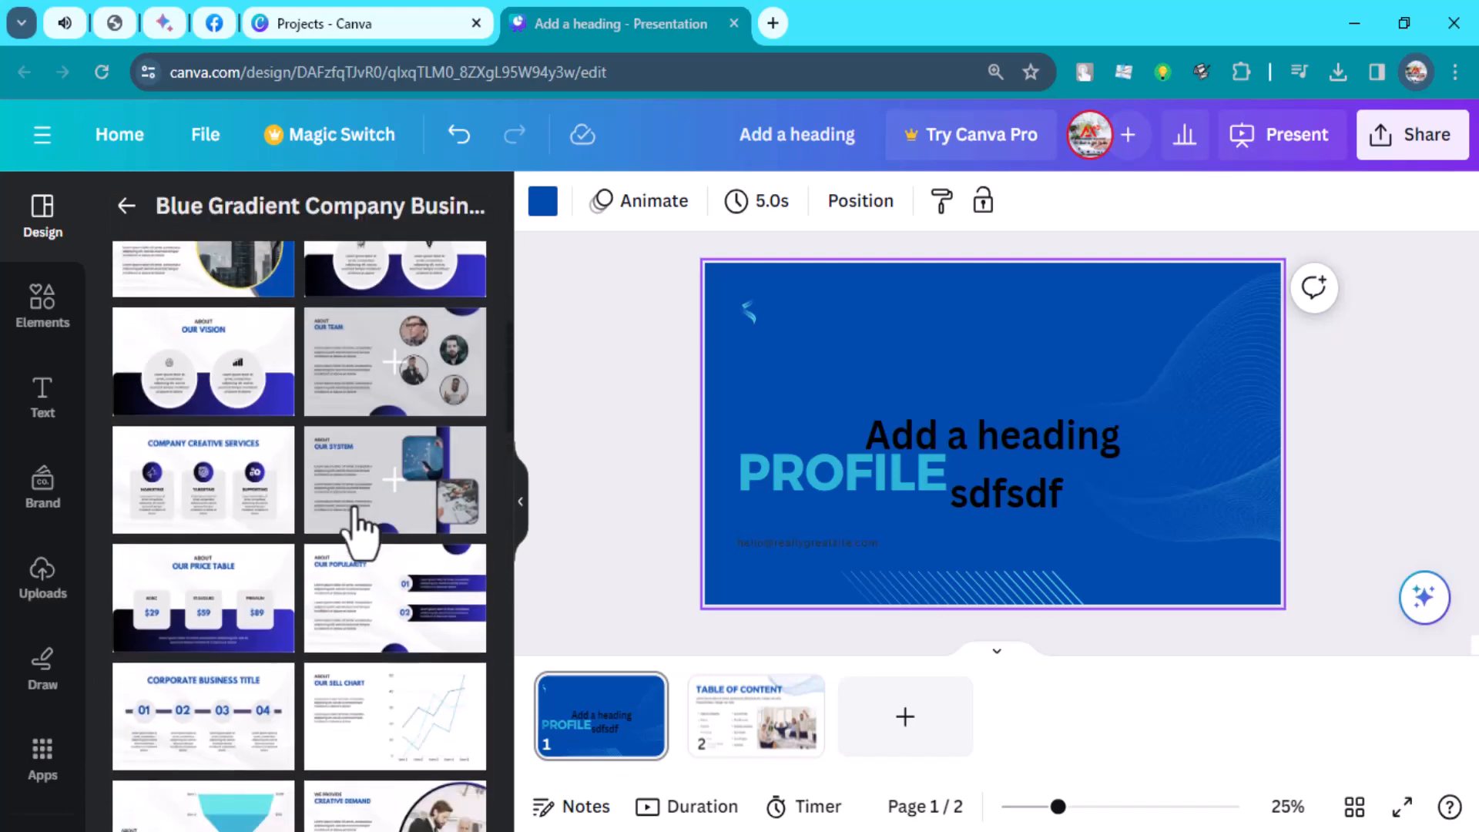
scroll(354, 521, up, 10)
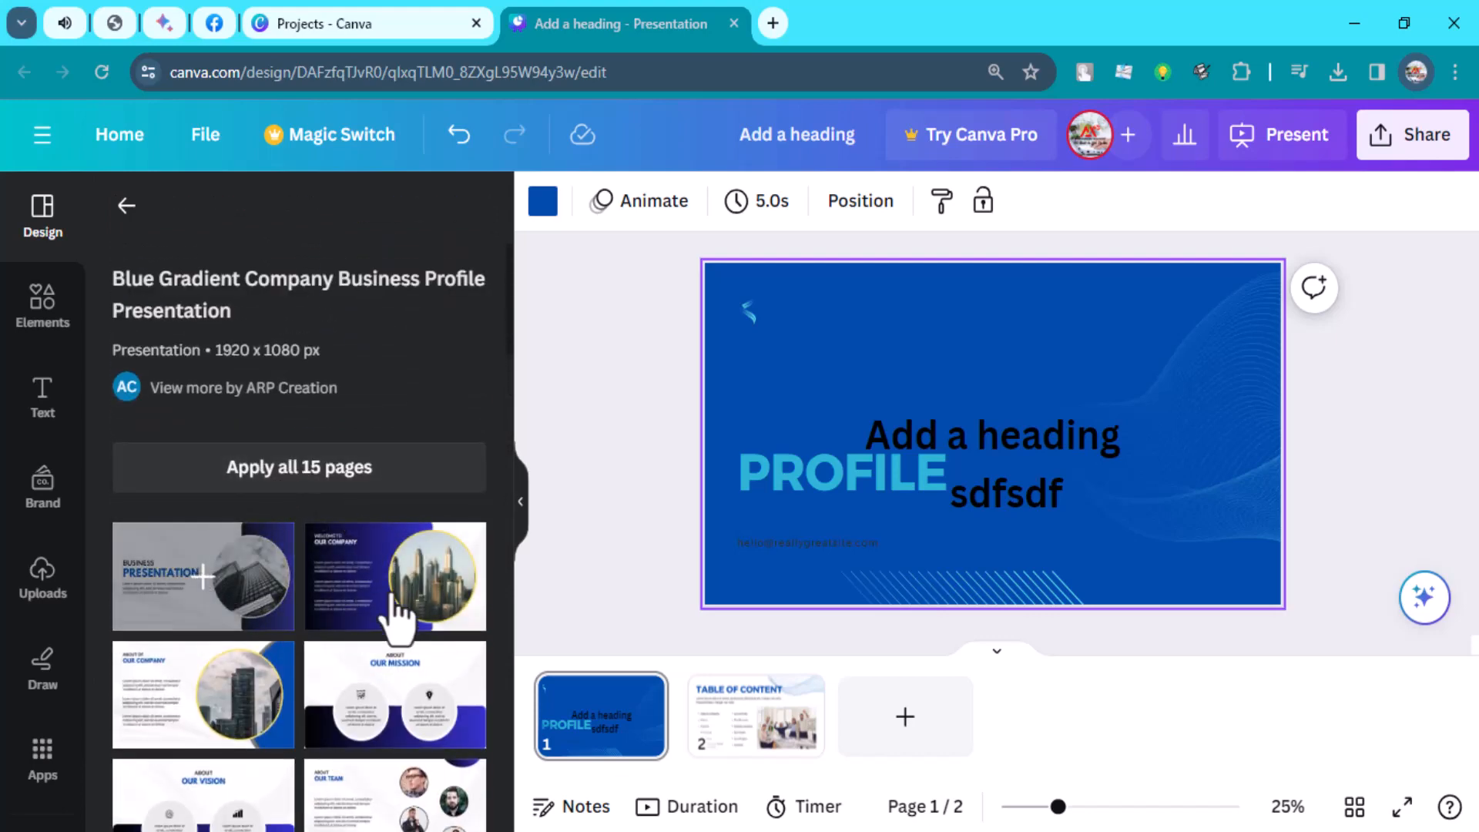
drag(204, 576, 901, 732)
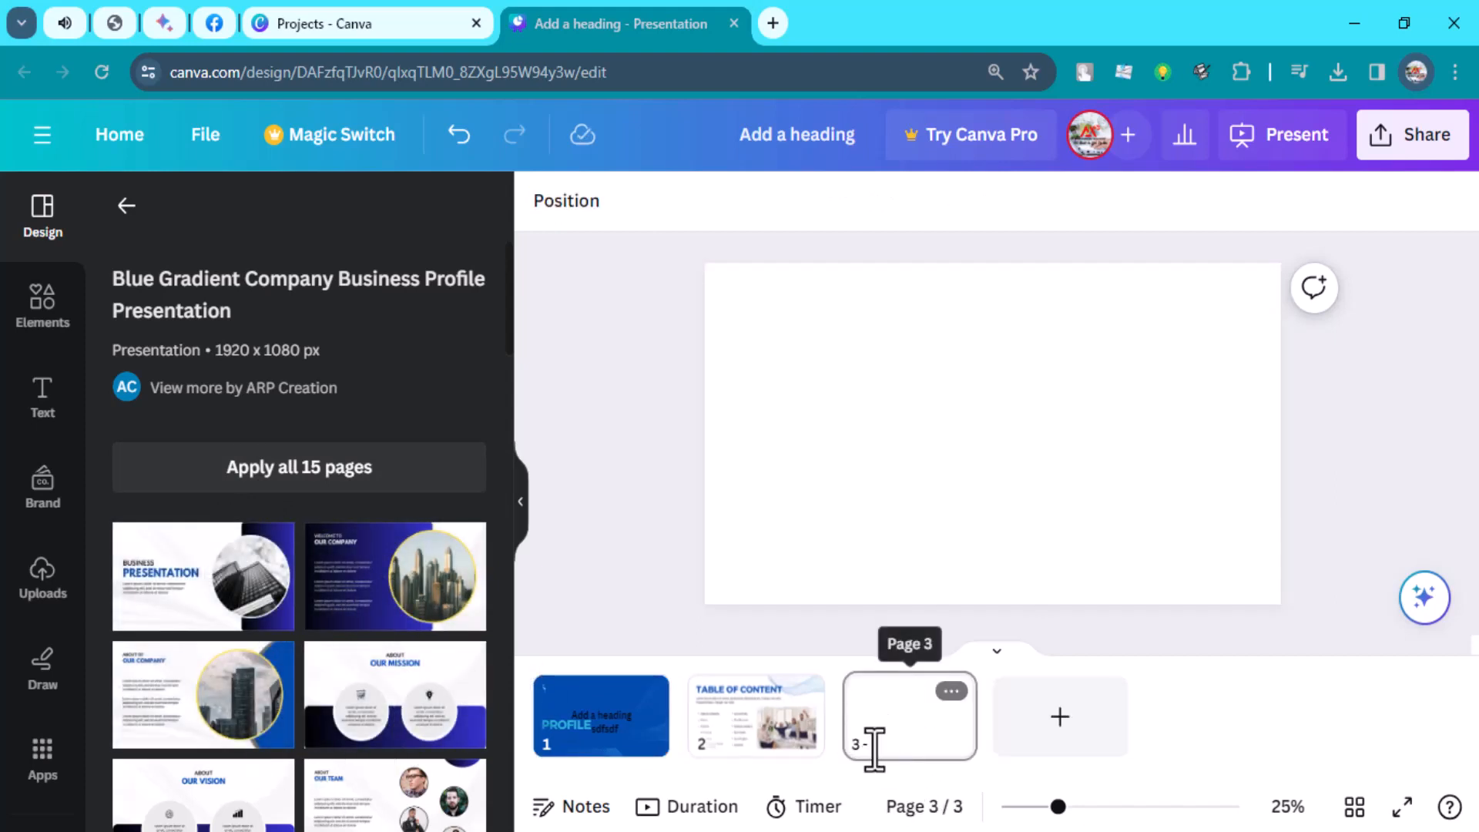
Step: Add a fourth page and fill it with the template's white Our Company page showing a building in a circle
click(1061, 728)
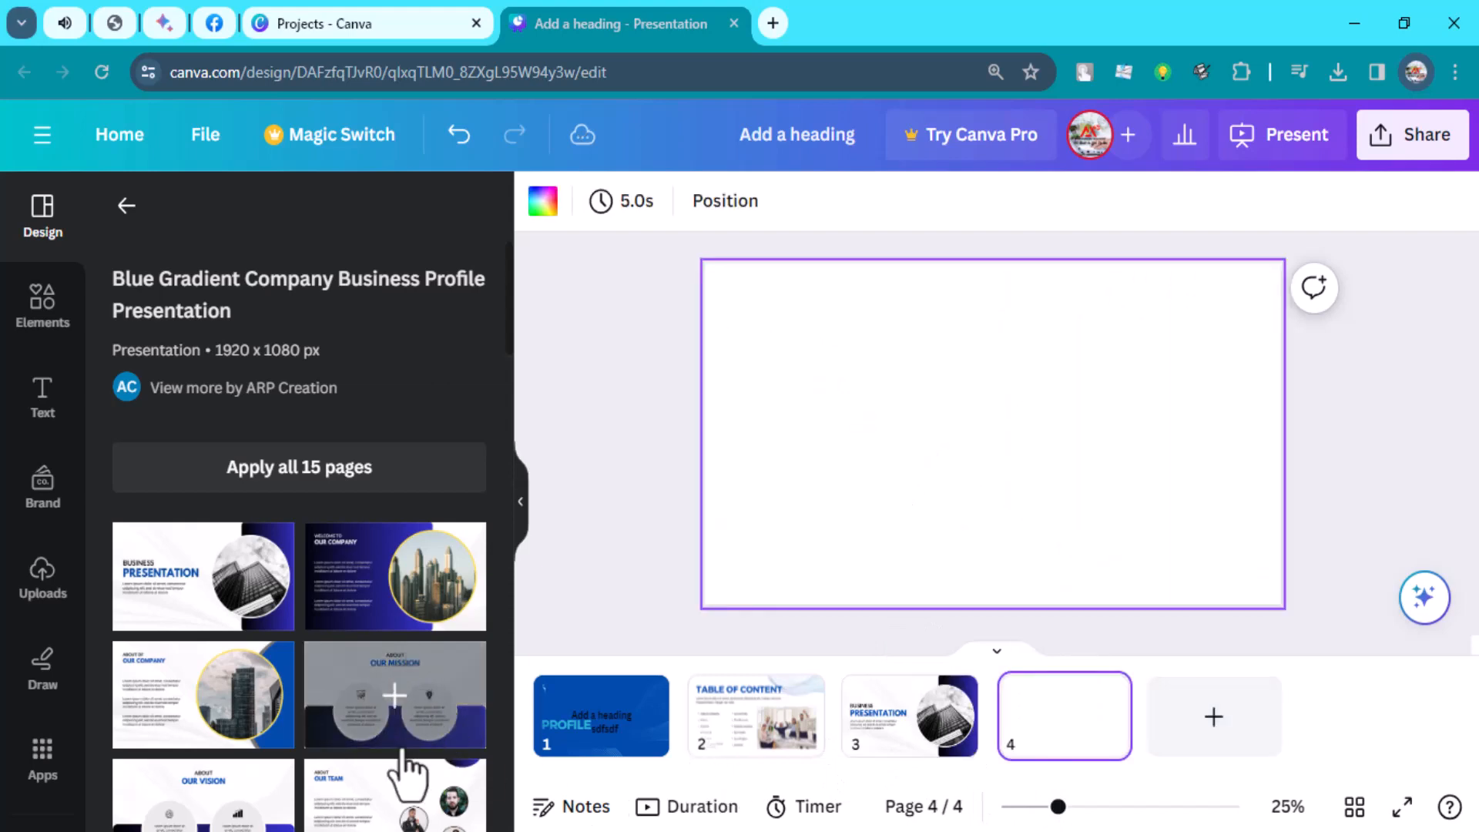
scroll(409, 697, down, 2)
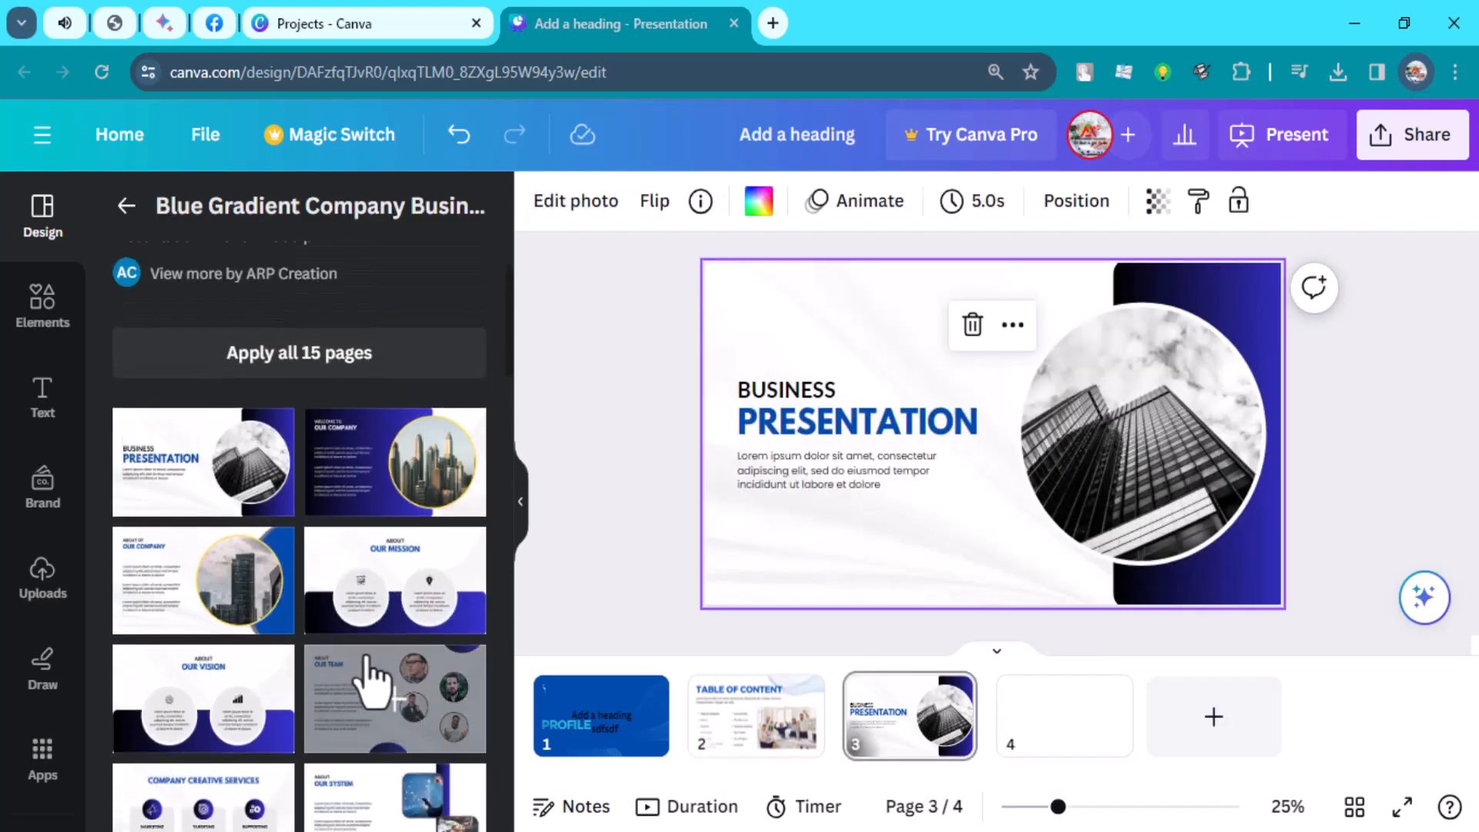
scroll(373, 662, down, 2)
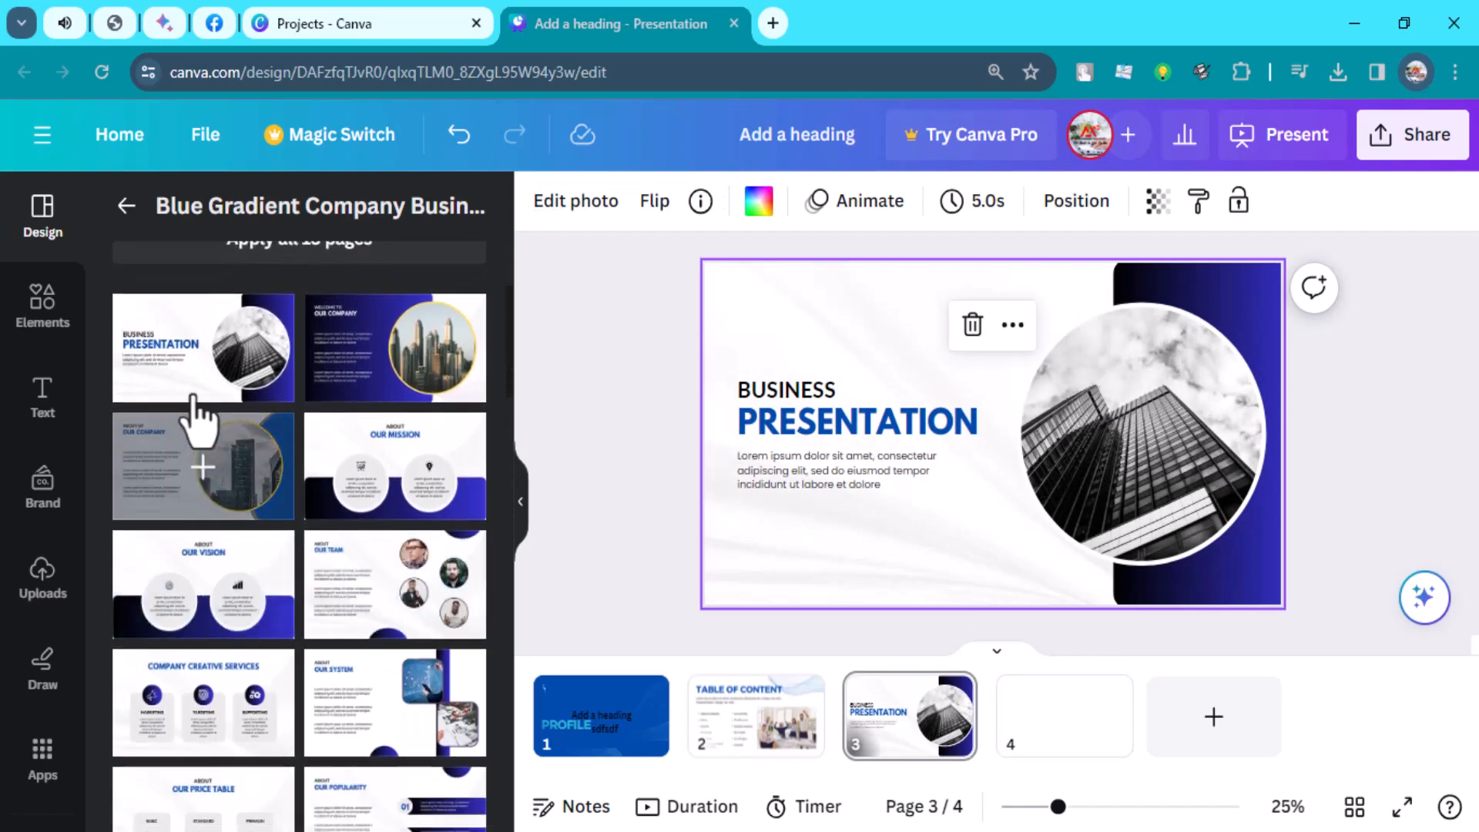
drag(205, 495, 1146, 728)
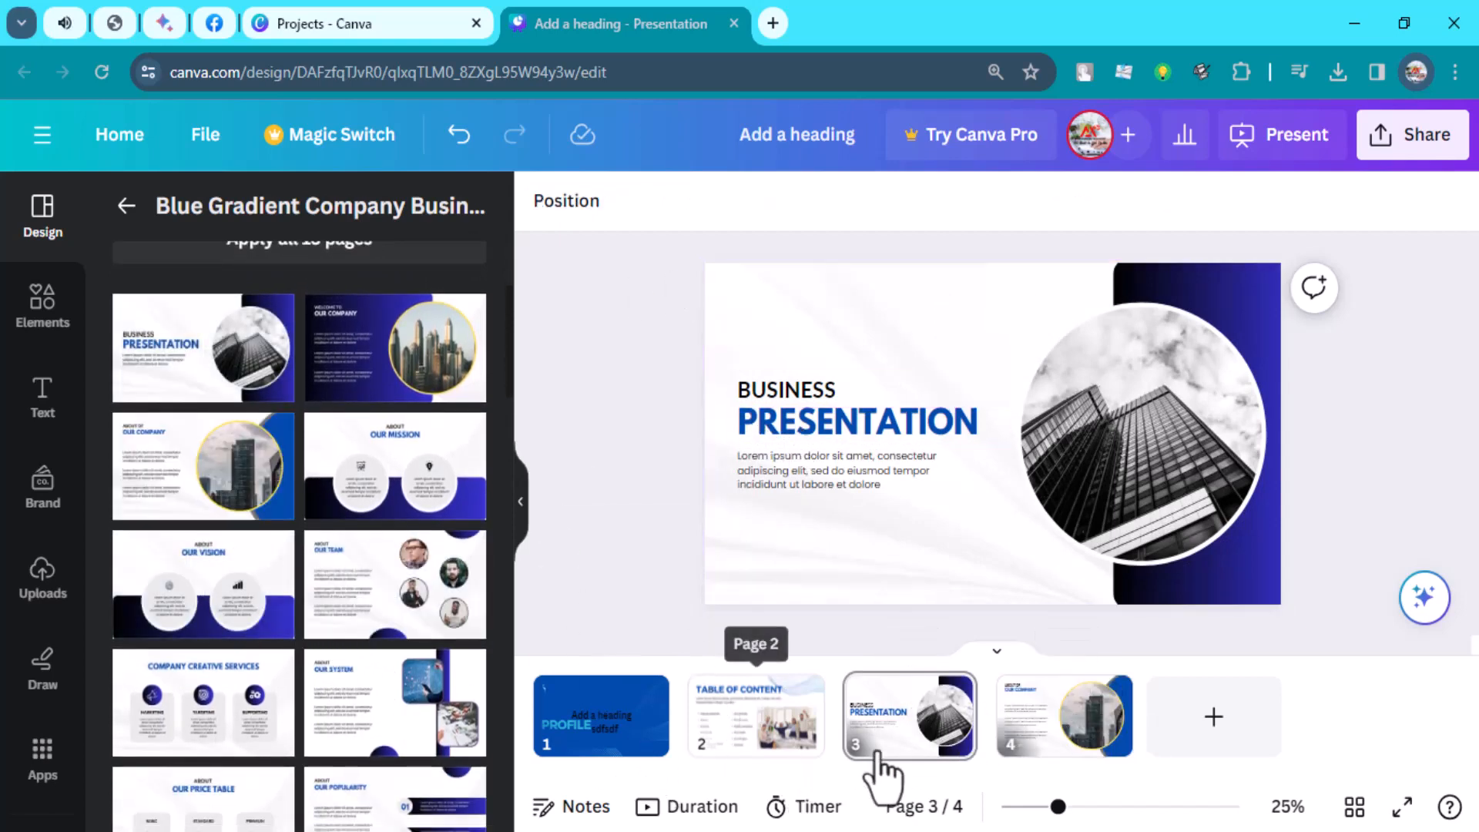
Step: Add a fifth page with the green Business Proposal template's cover, plus a blank sixth page after it
click(1214, 735)
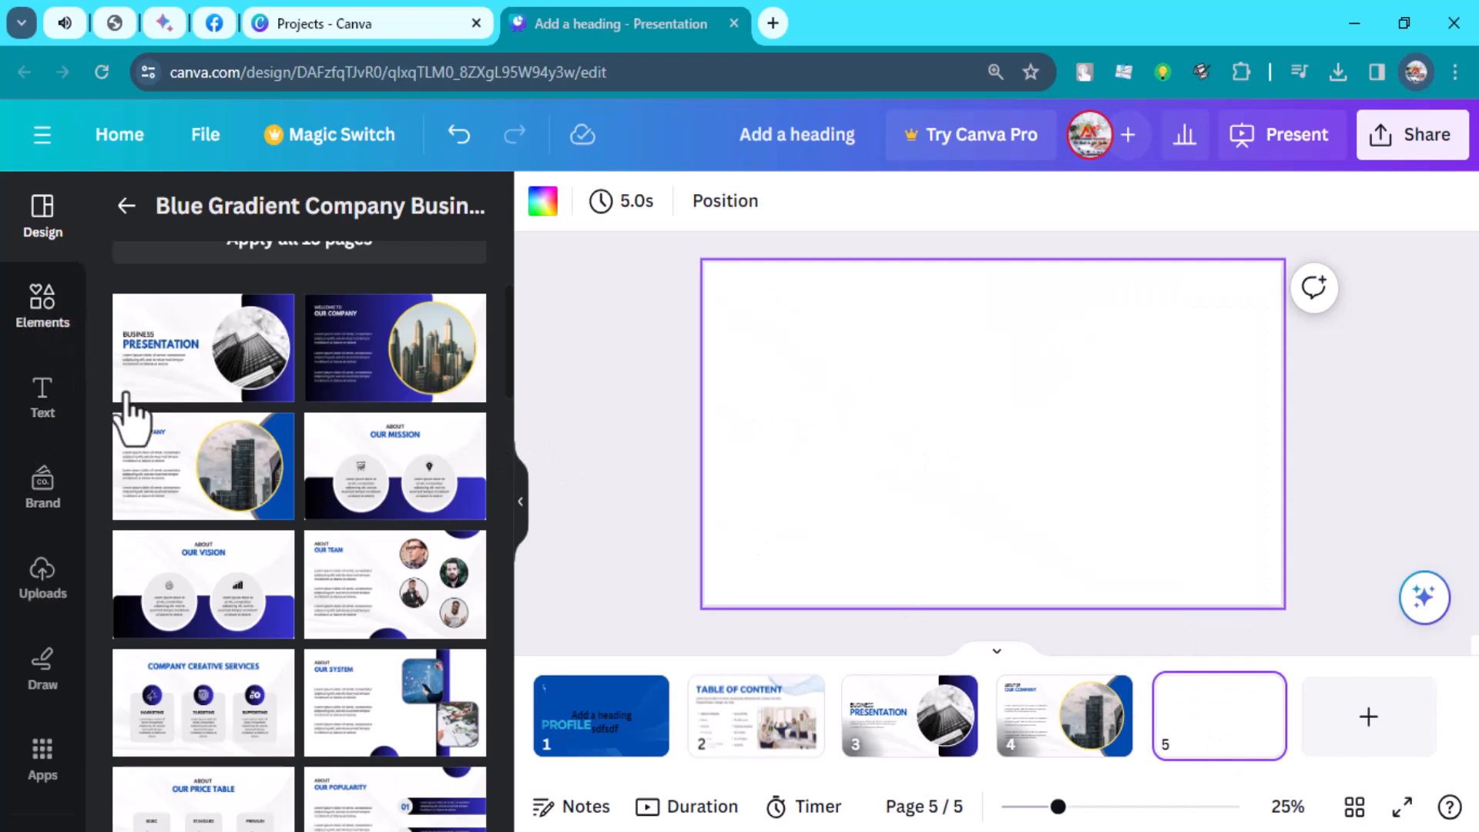
click(124, 207)
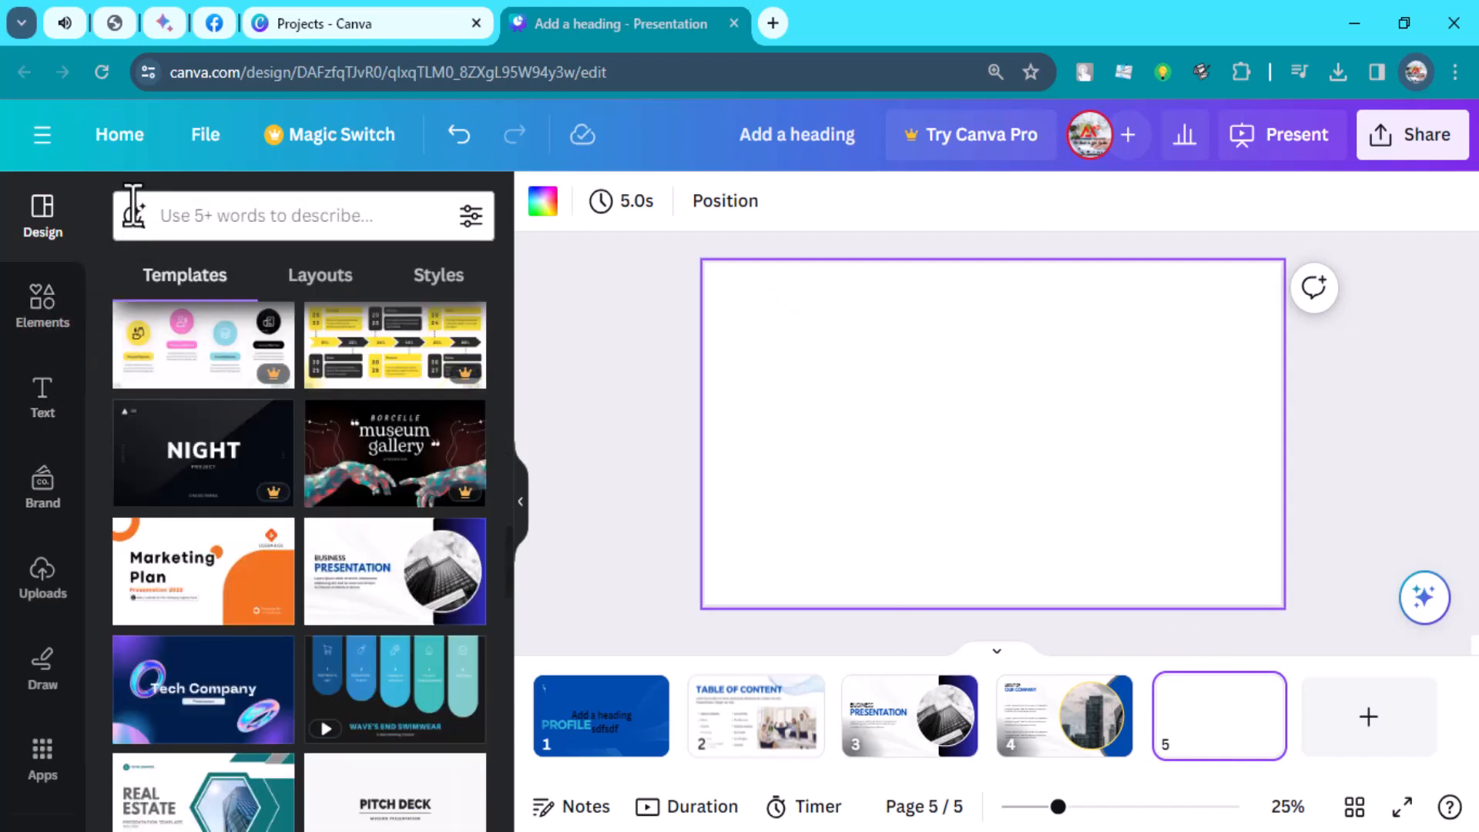
click(199, 609)
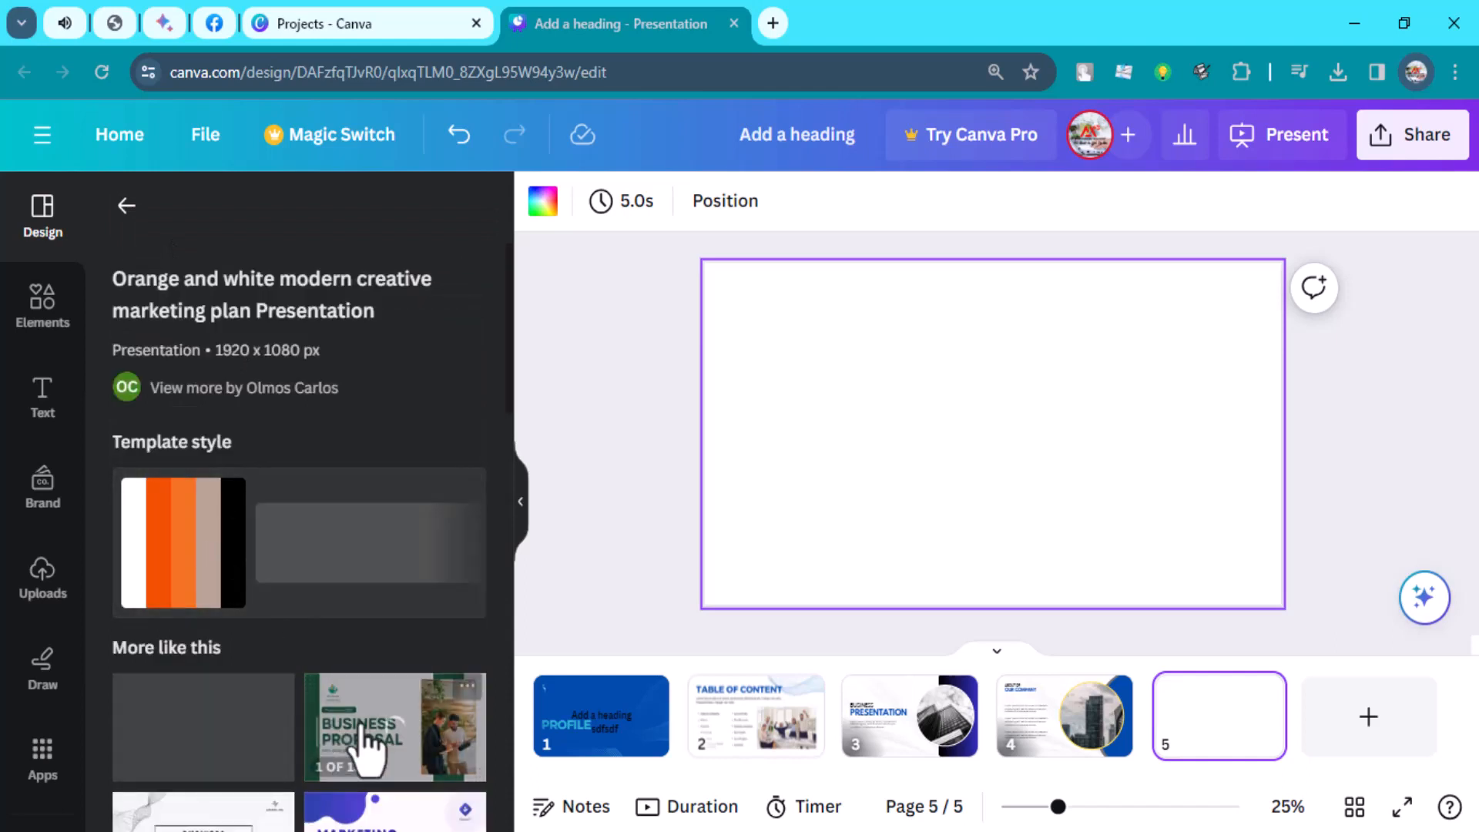
drag(386, 743, 1217, 724)
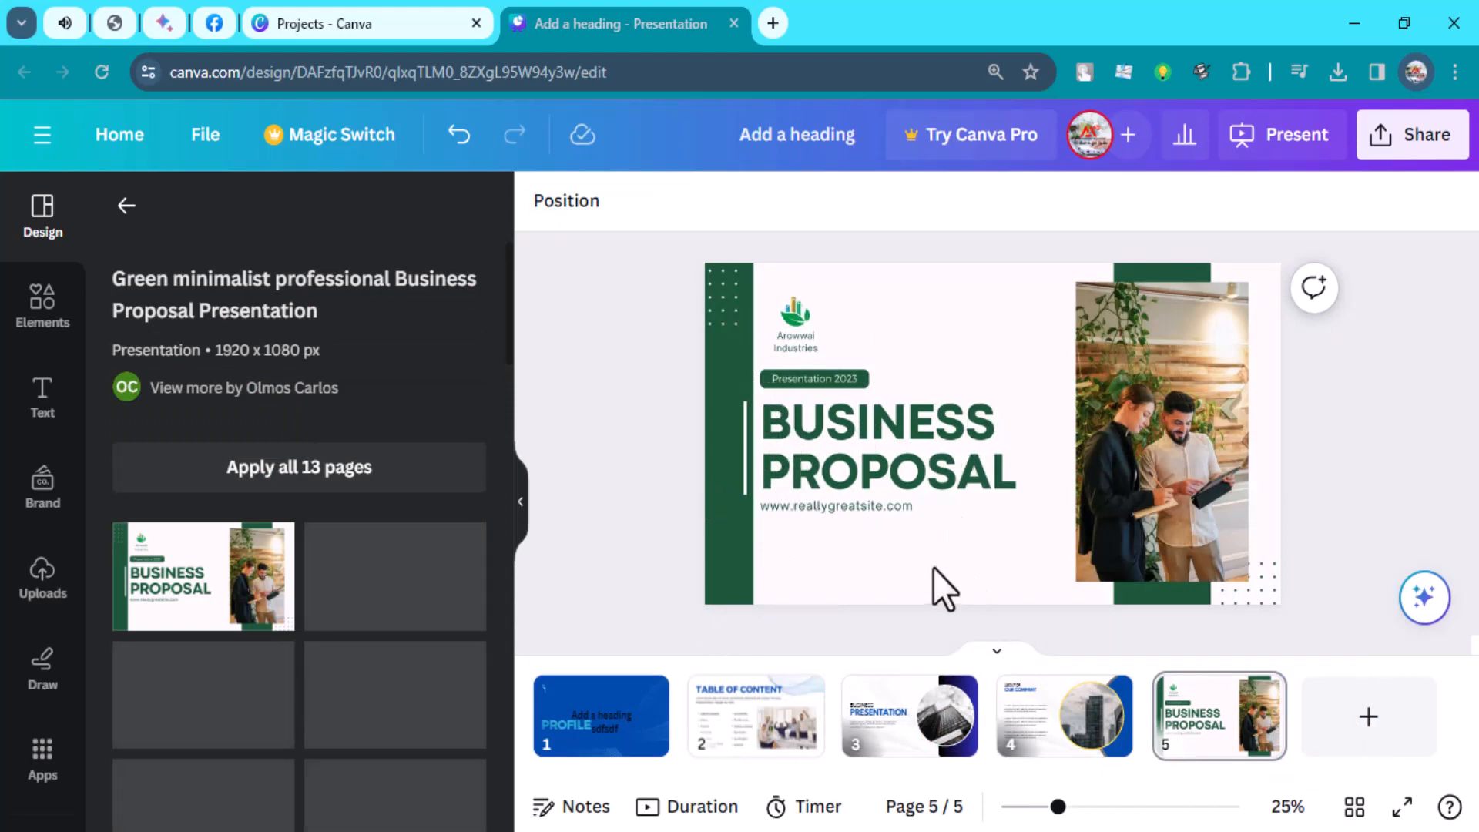
click(895, 439)
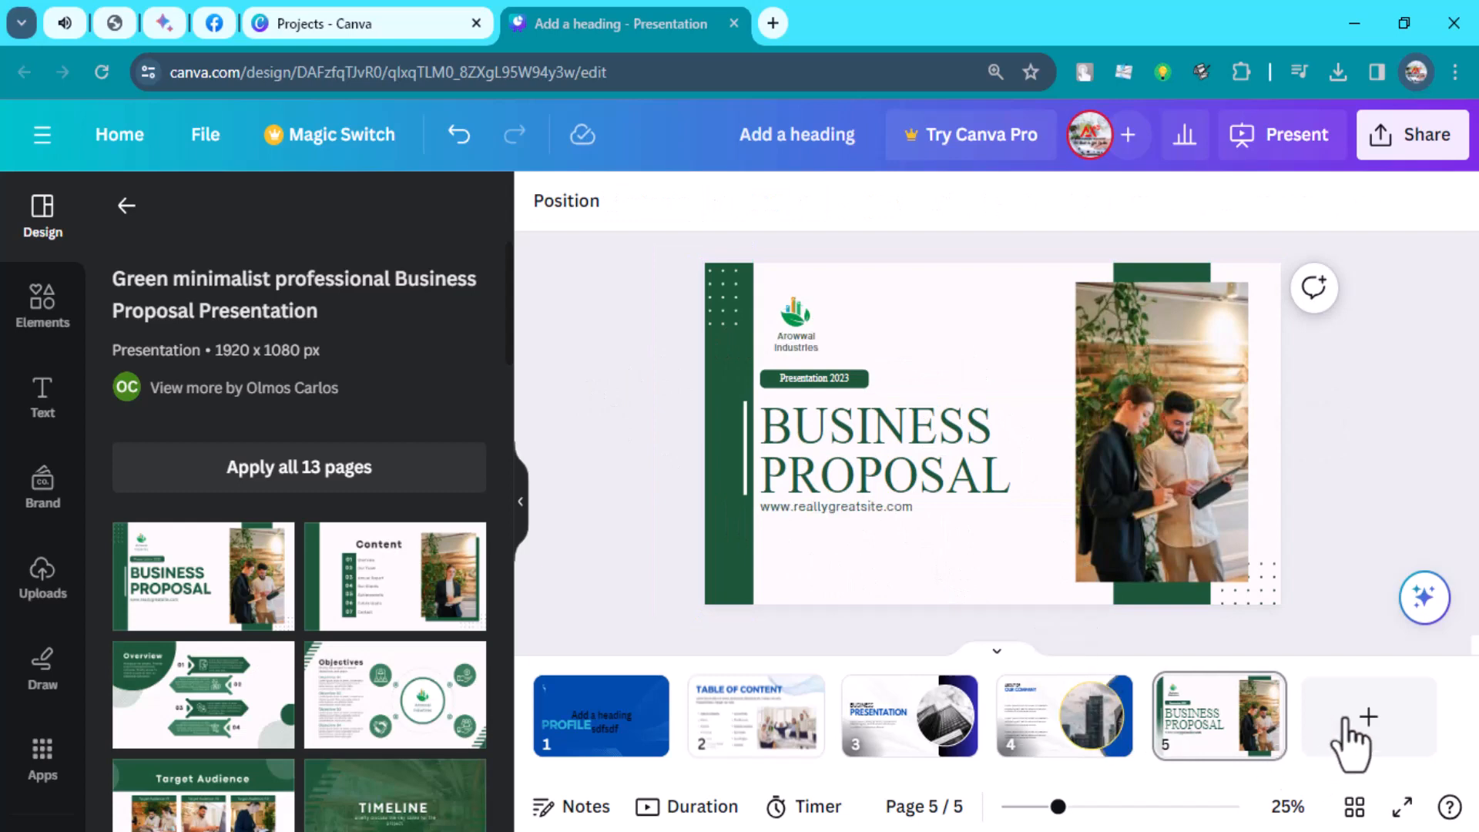
click(1368, 716)
click(1271, 739)
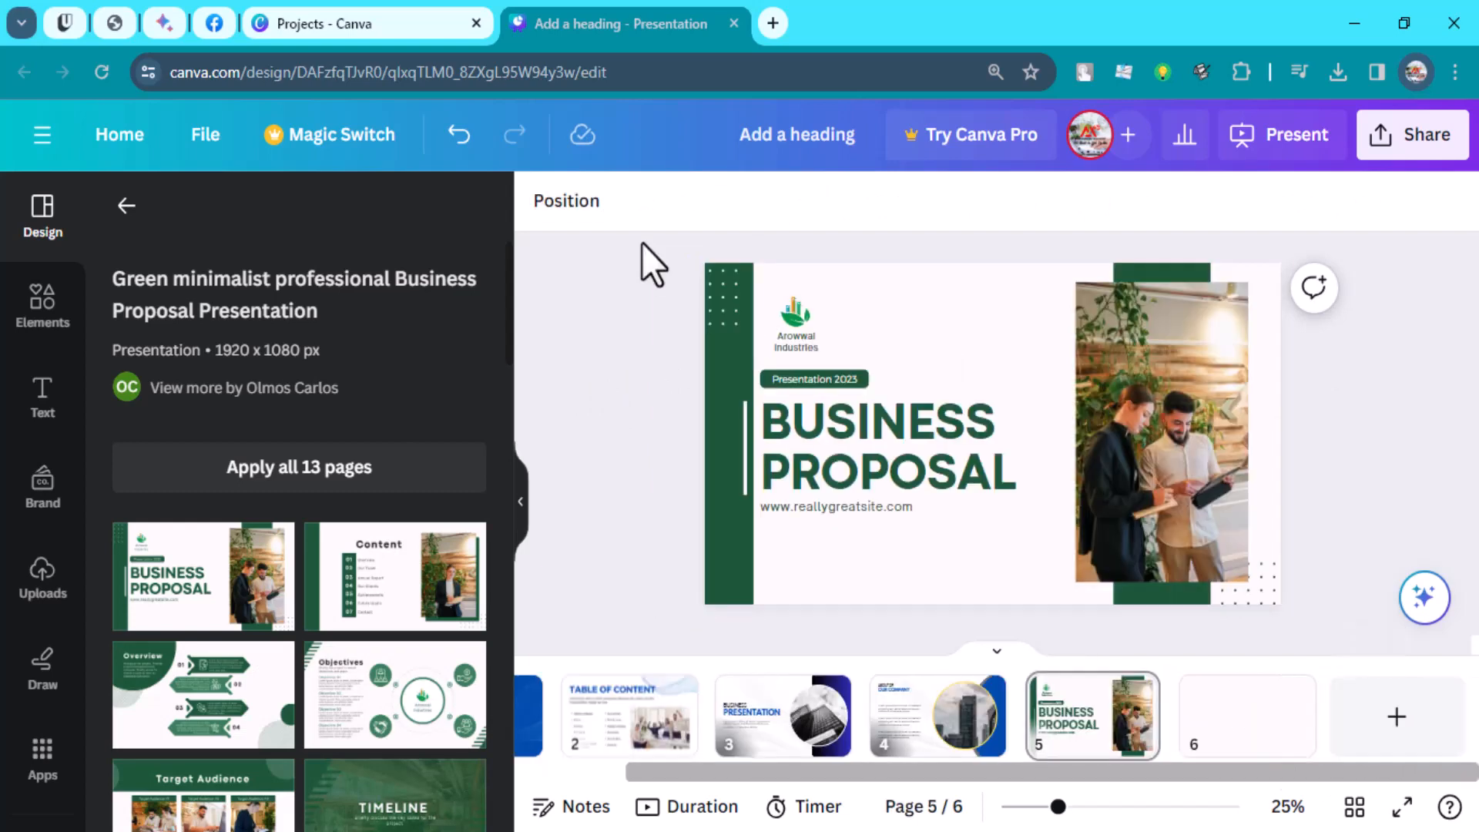
Step: Move the BUSINESS PROPOSAL heading on page 5 slightly to the right and set its letter spacing to 29
click(846, 455)
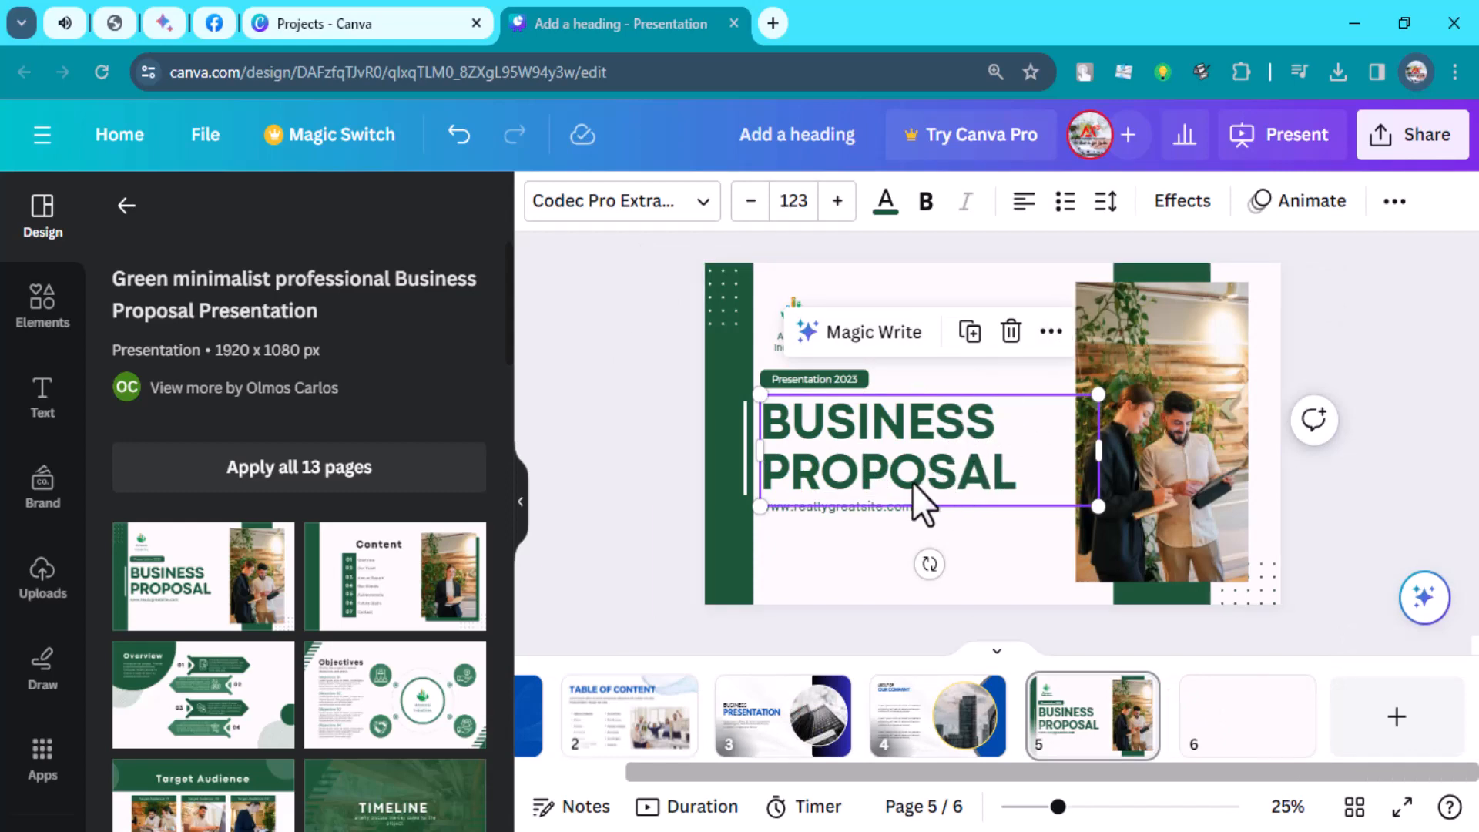
drag(870, 462, 891, 462)
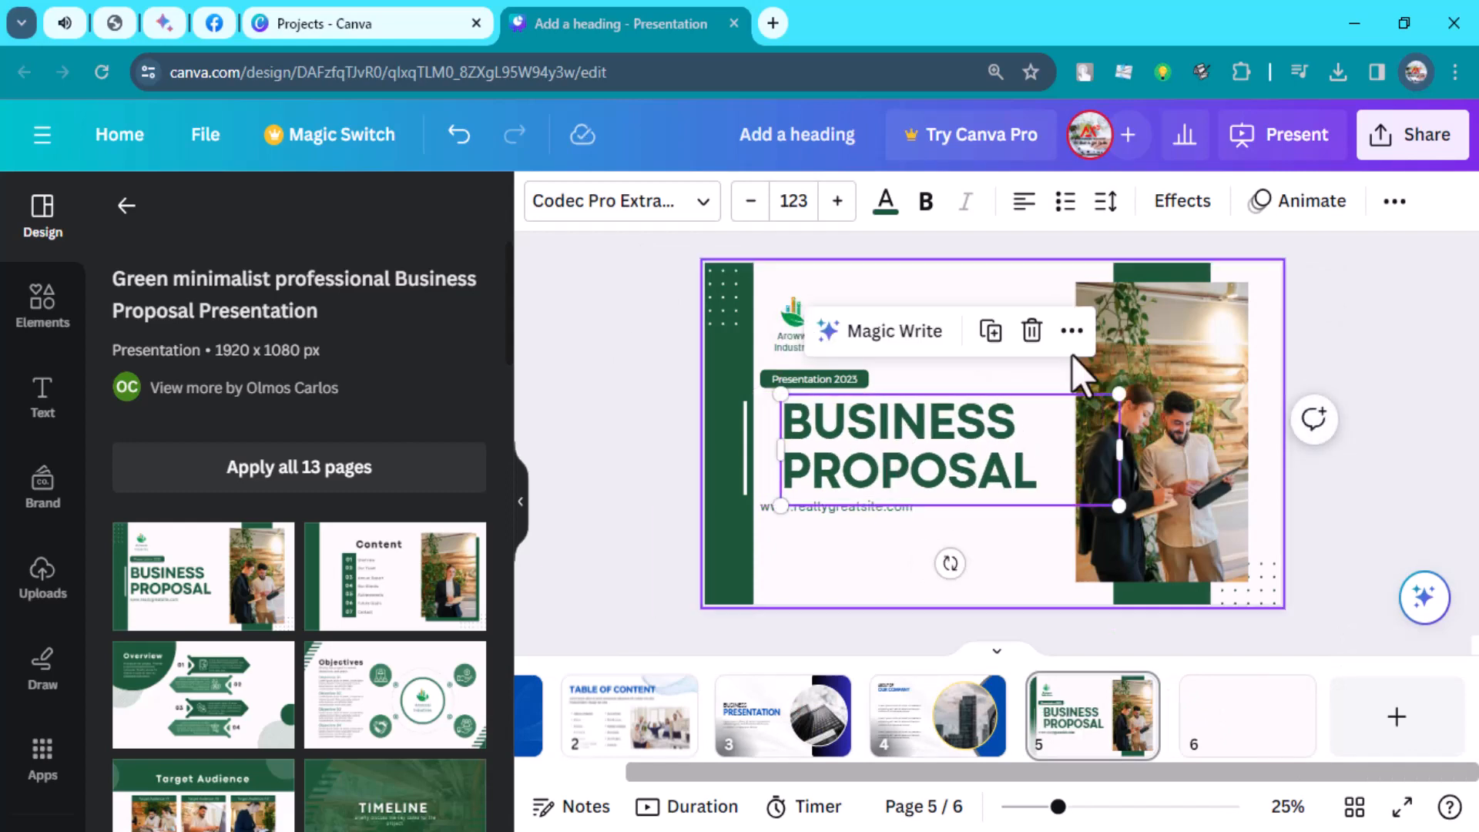
click(1107, 202)
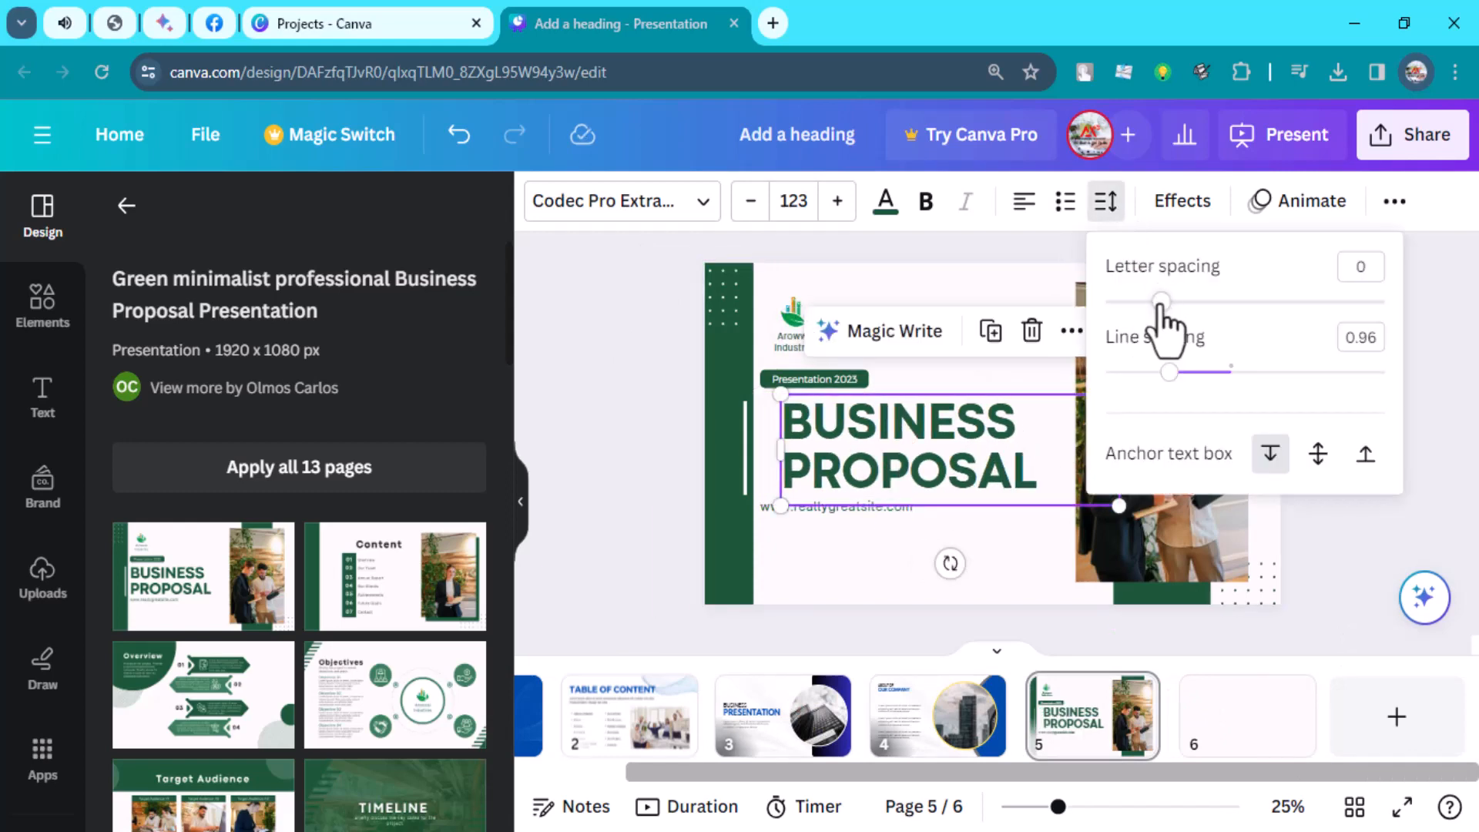
drag(1160, 302, 1169, 302)
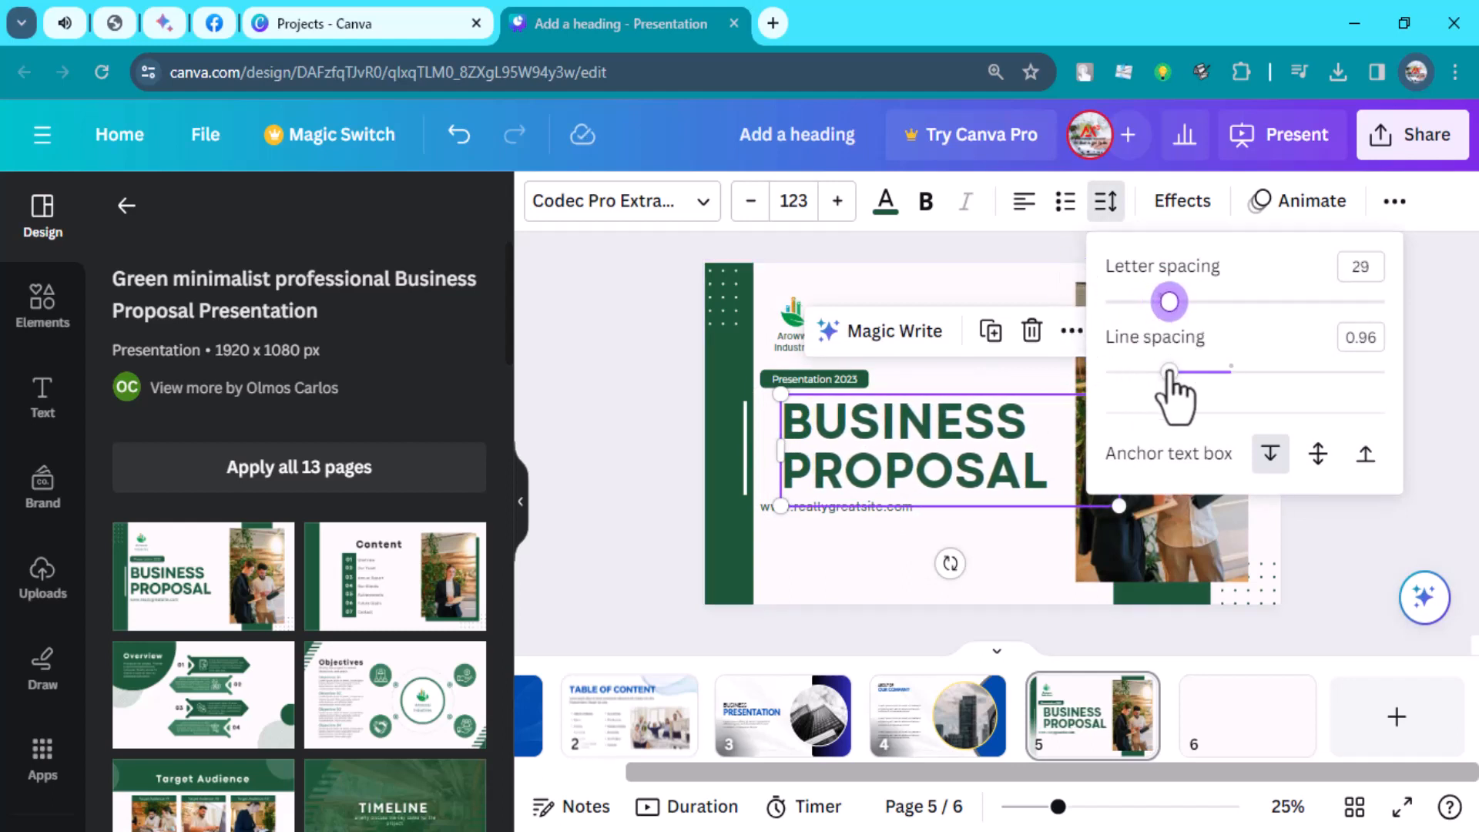
Step: Justify the BUSINESS PROPOSAL heading's text and switch its bold style on and off again
click(1024, 202)
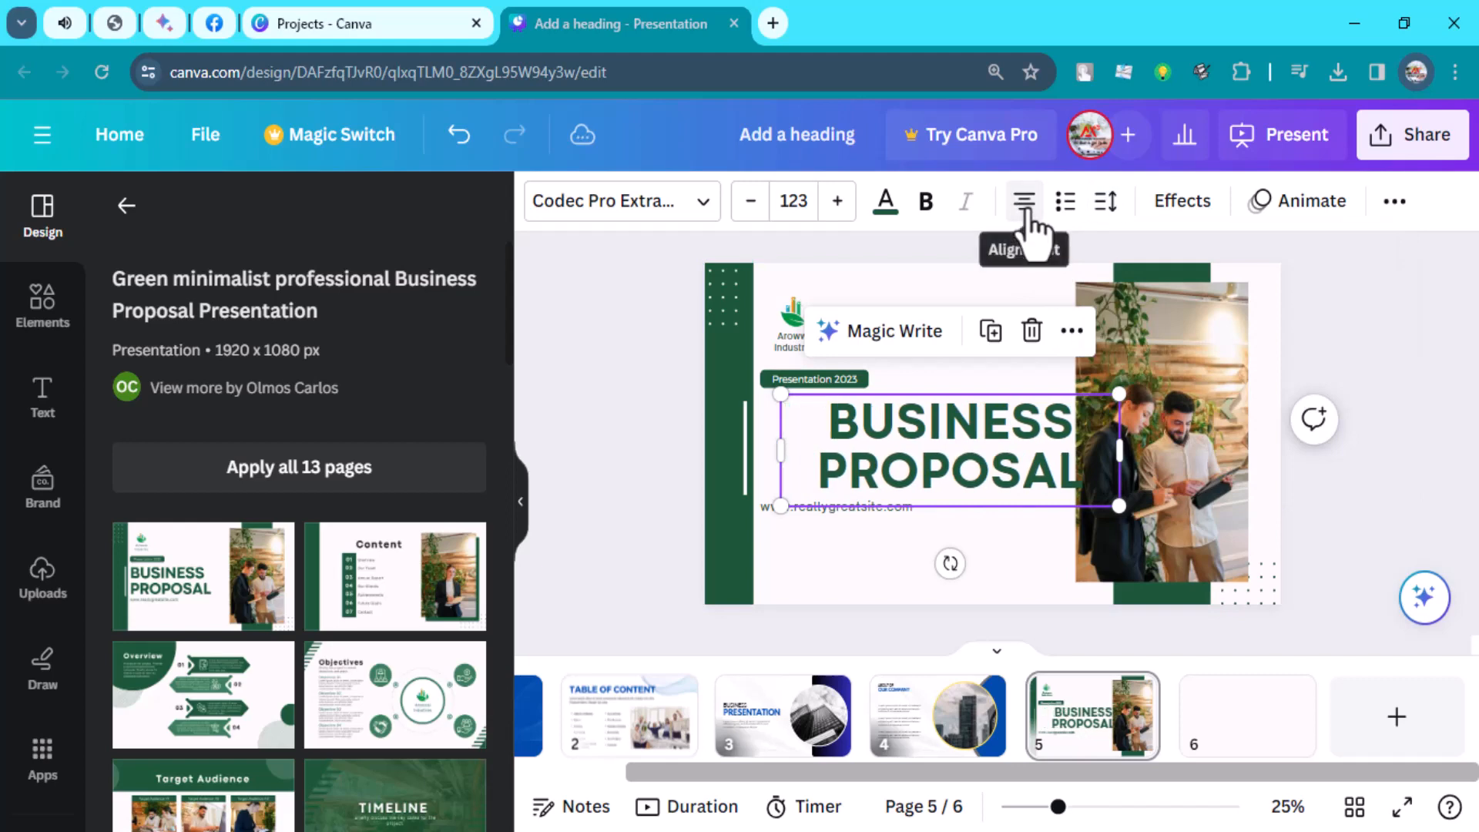
click(1025, 212)
click(1024, 206)
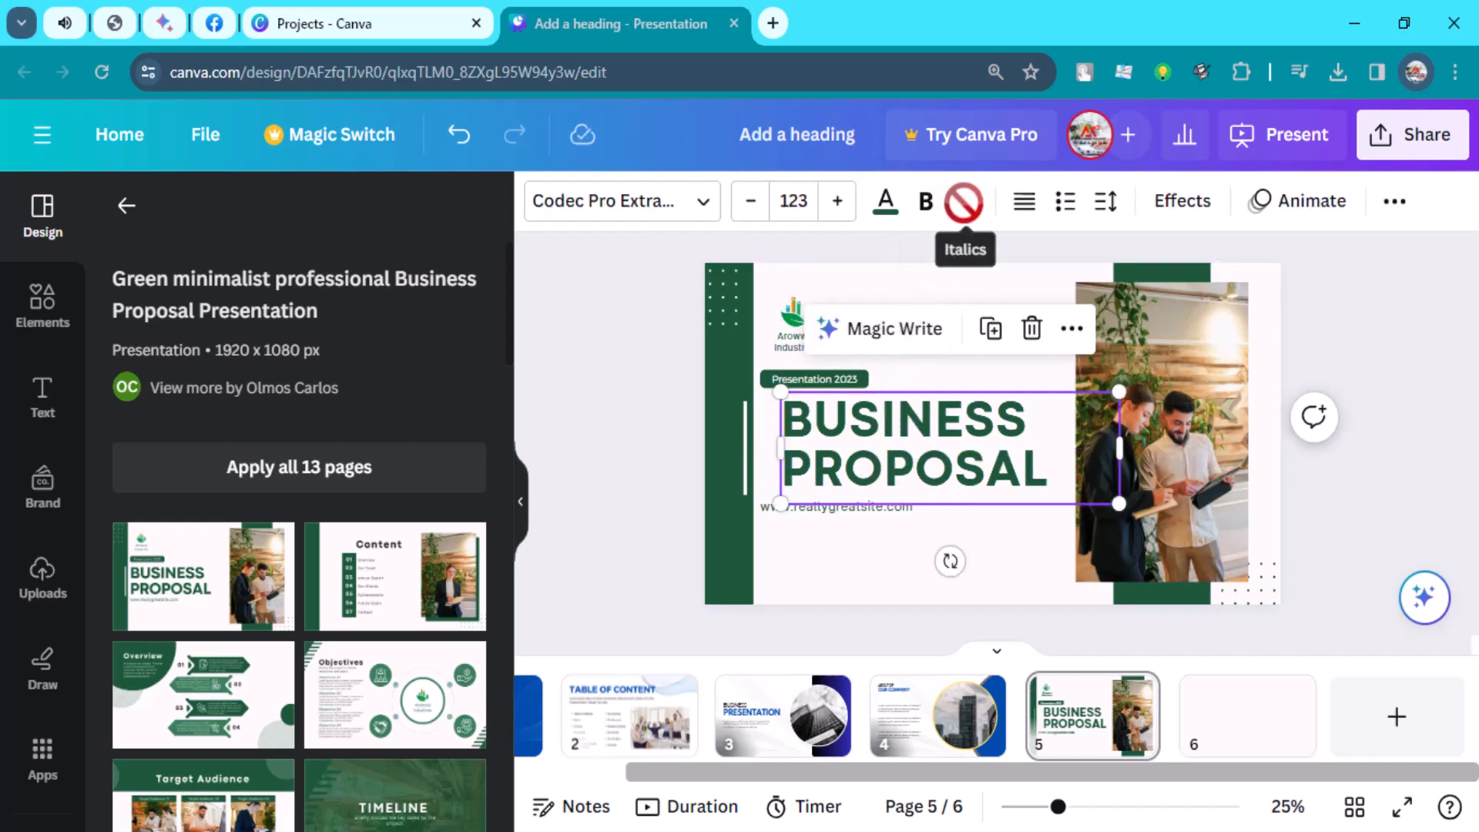
click(934, 210)
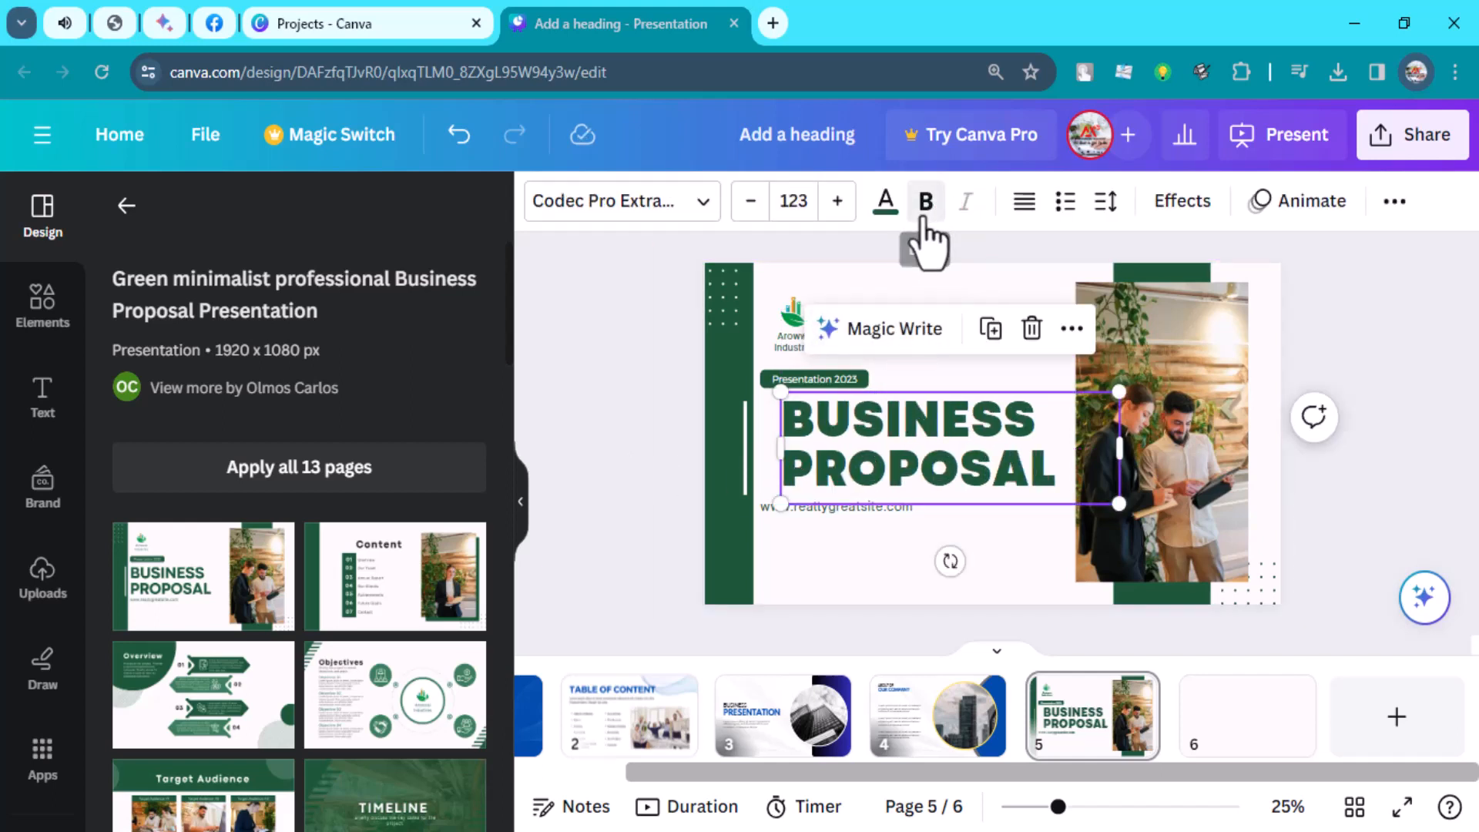
click(926, 214)
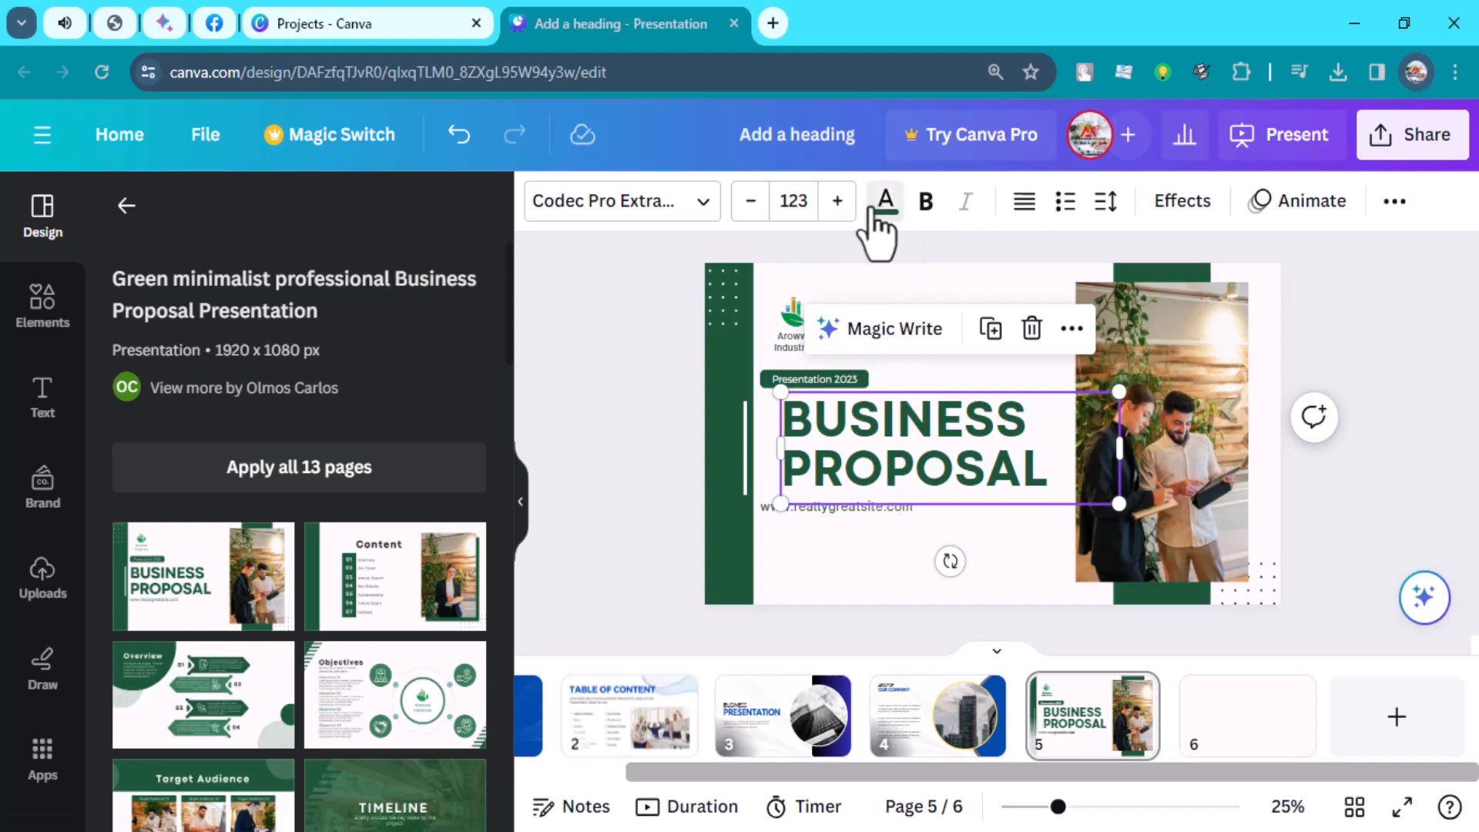
Step: Color the BUSINESS PROPOSAL heading yellow from the document colors and set its font size to 122
click(871, 212)
click(329, 424)
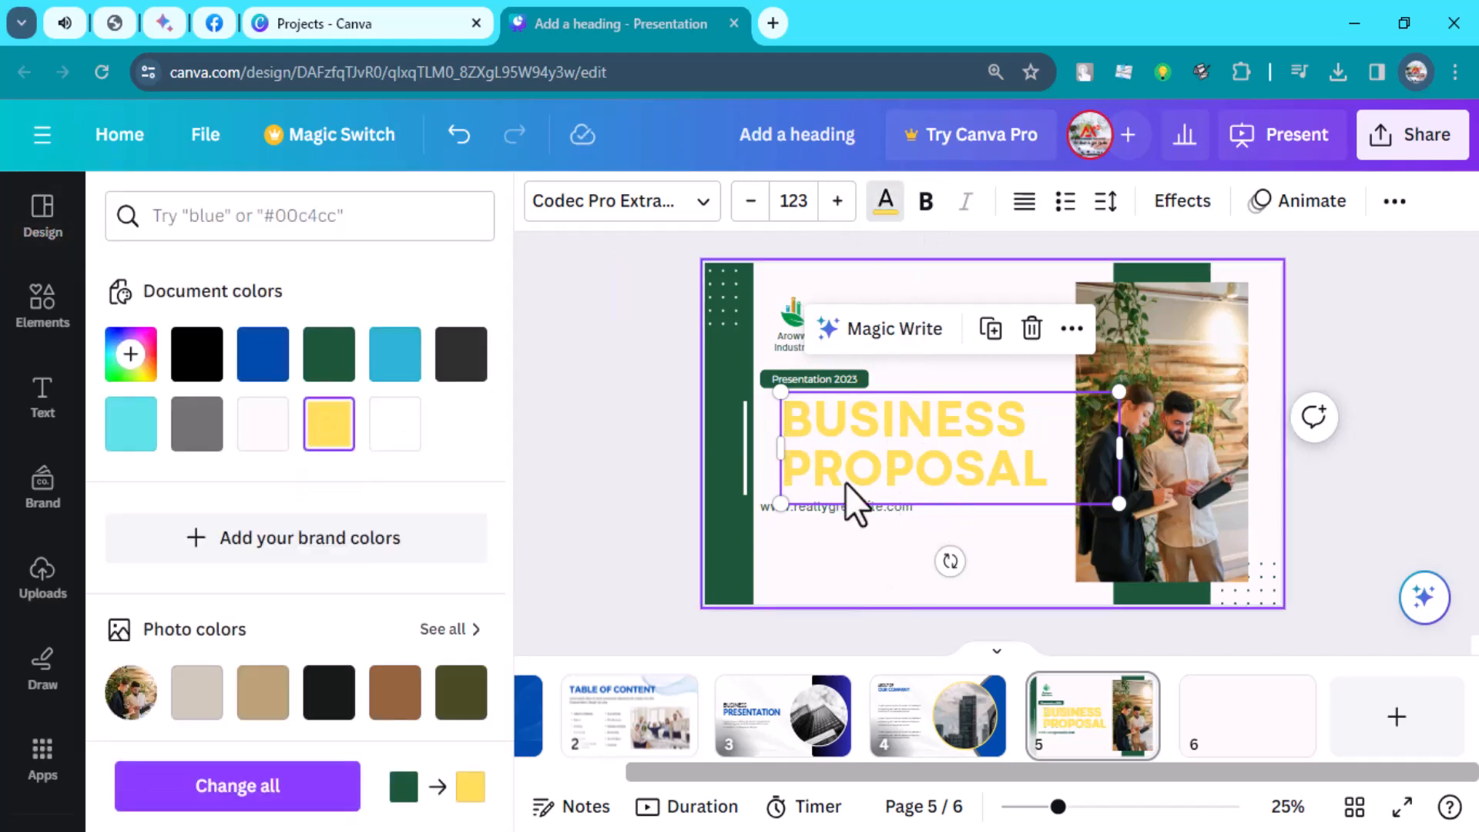
click(801, 281)
click(858, 415)
click(753, 220)
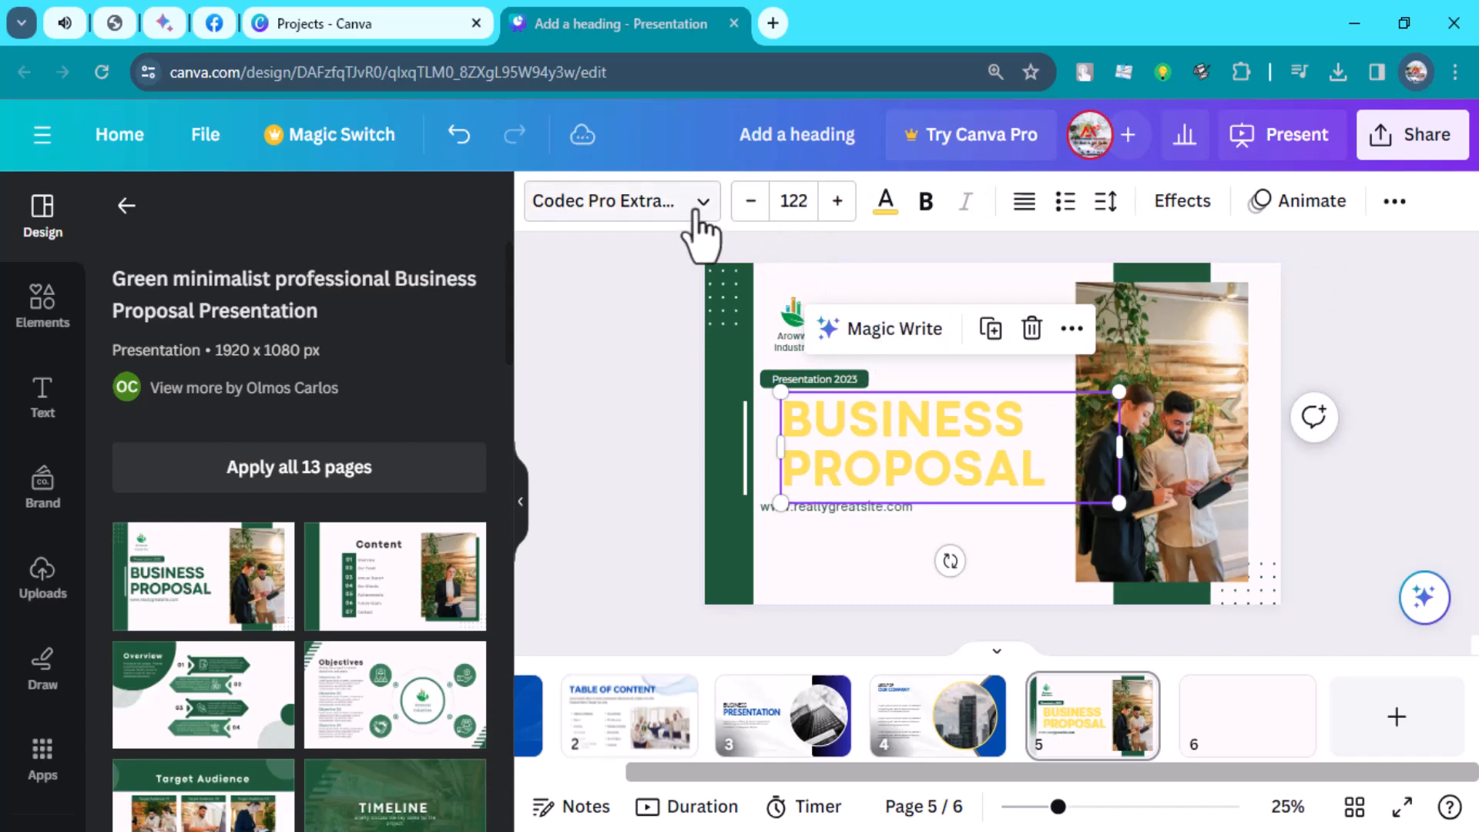
click(637, 219)
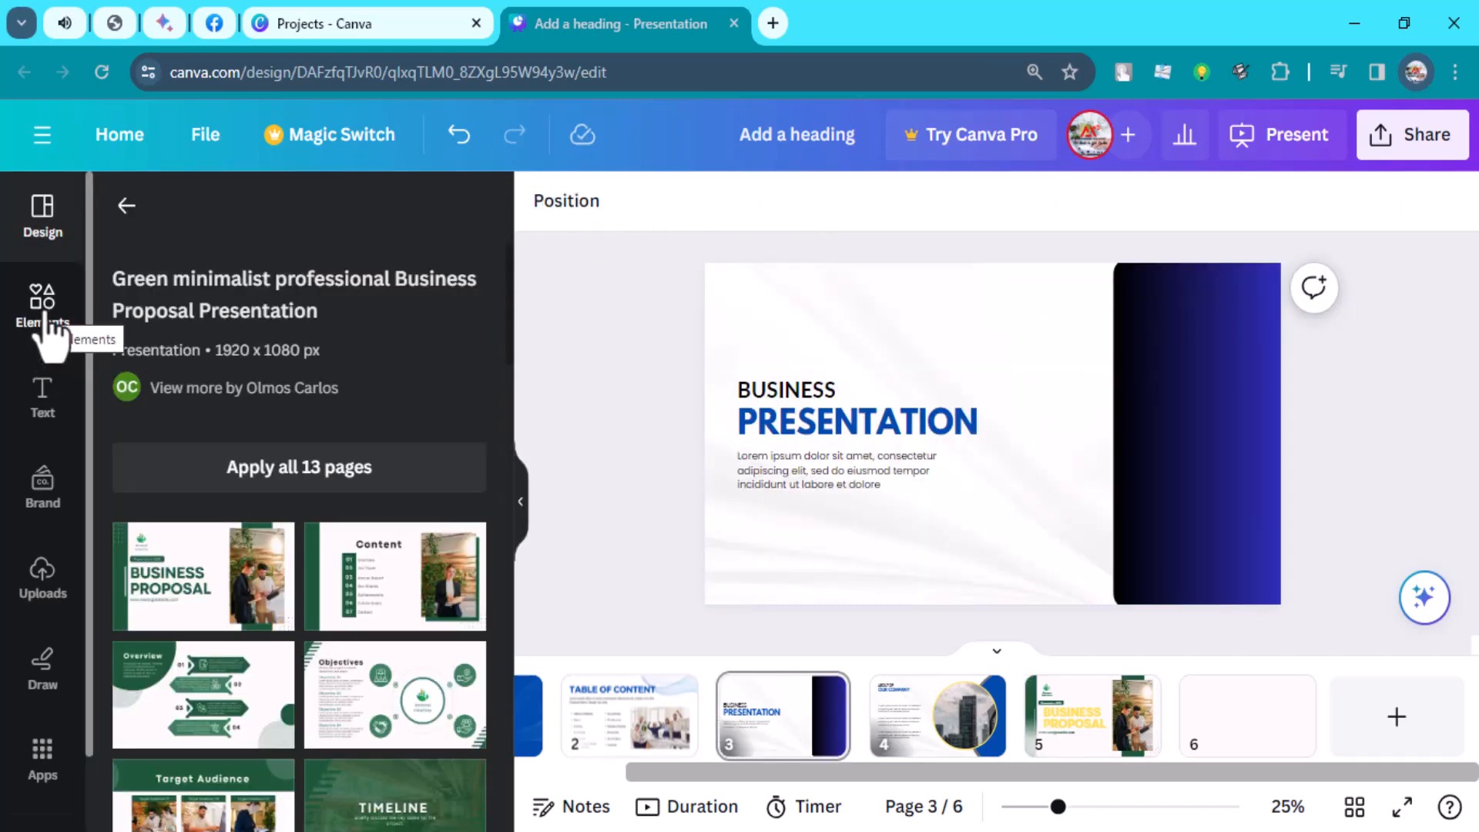
Step: Browse the trending photos in the Elements library for a picture to use on the third page
click(46, 316)
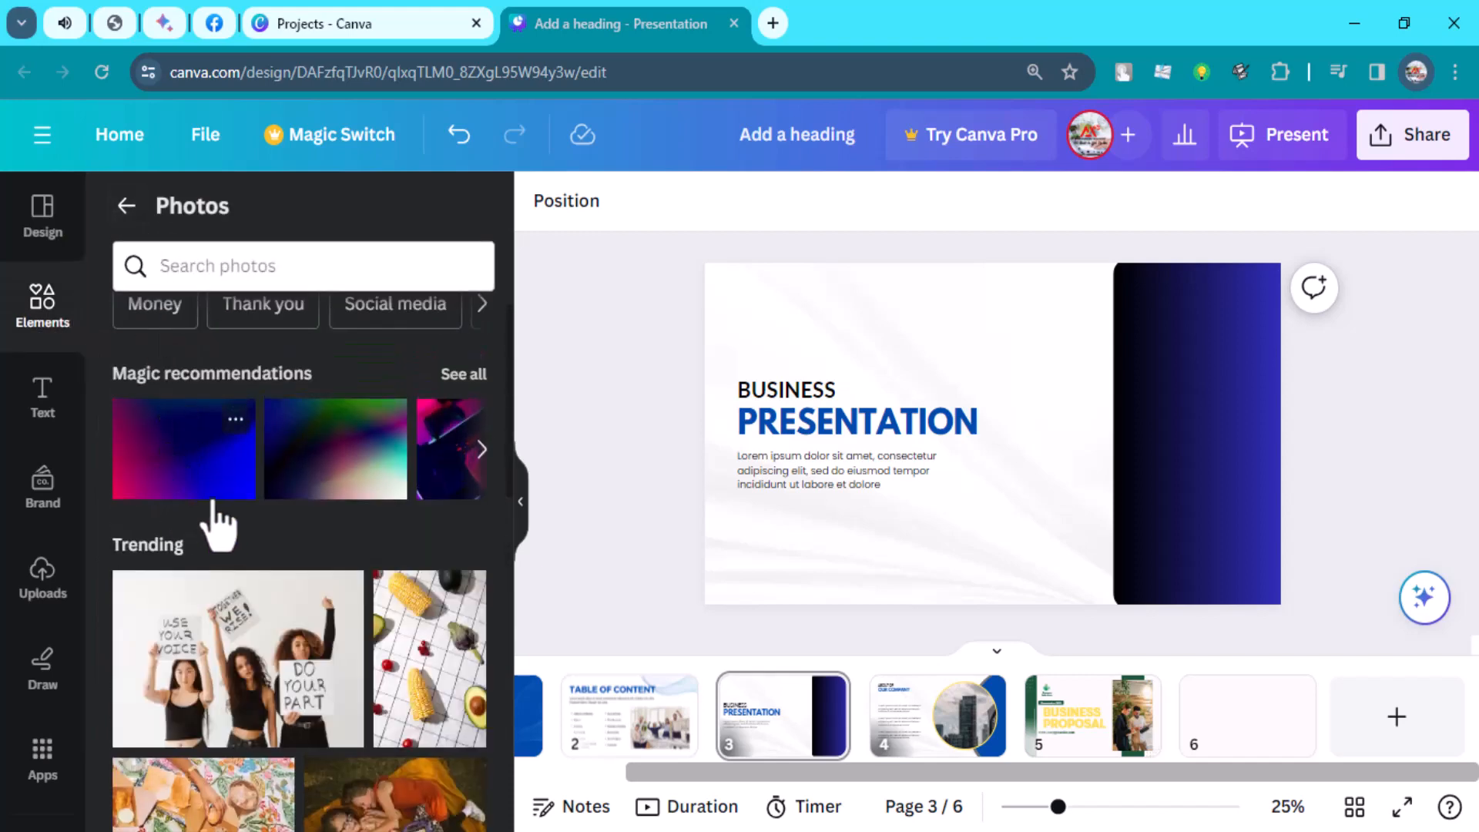
scroll(231, 532, down, 2)
scroll(269, 543, down, 10)
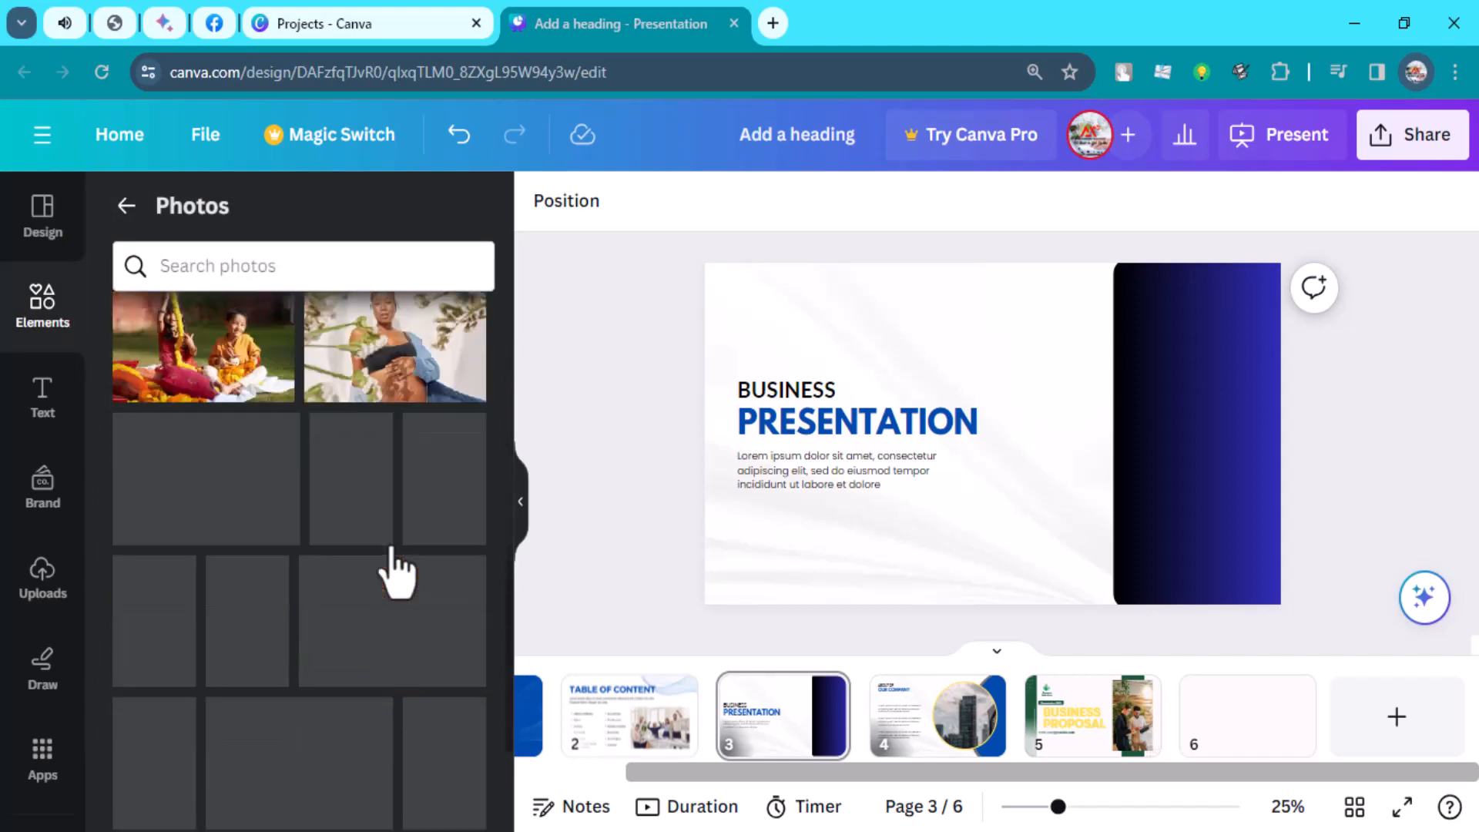
scroll(331, 562, down, 3)
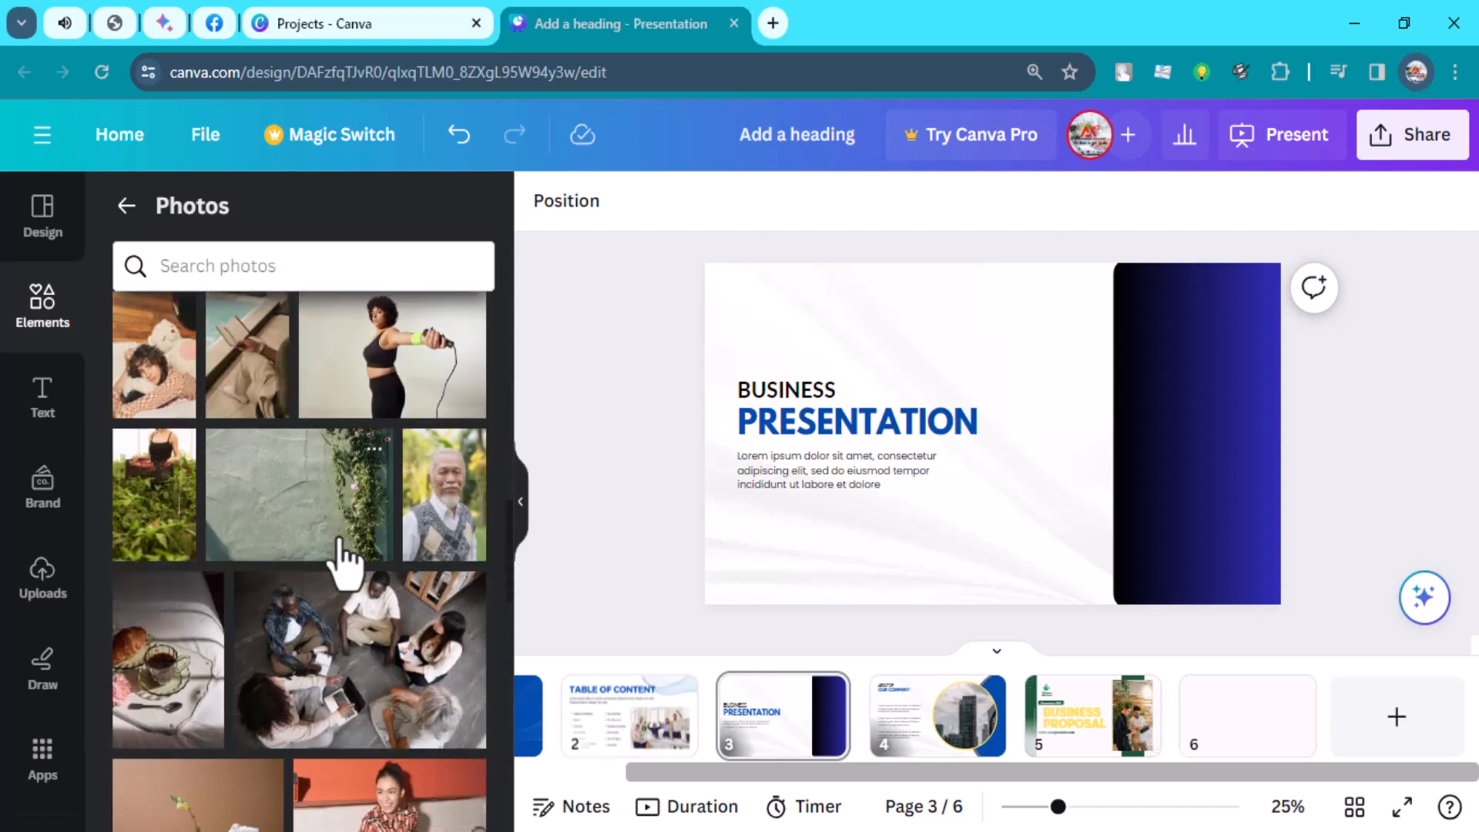
scroll(344, 562, down, 2)
scroll(344, 562, down, 6)
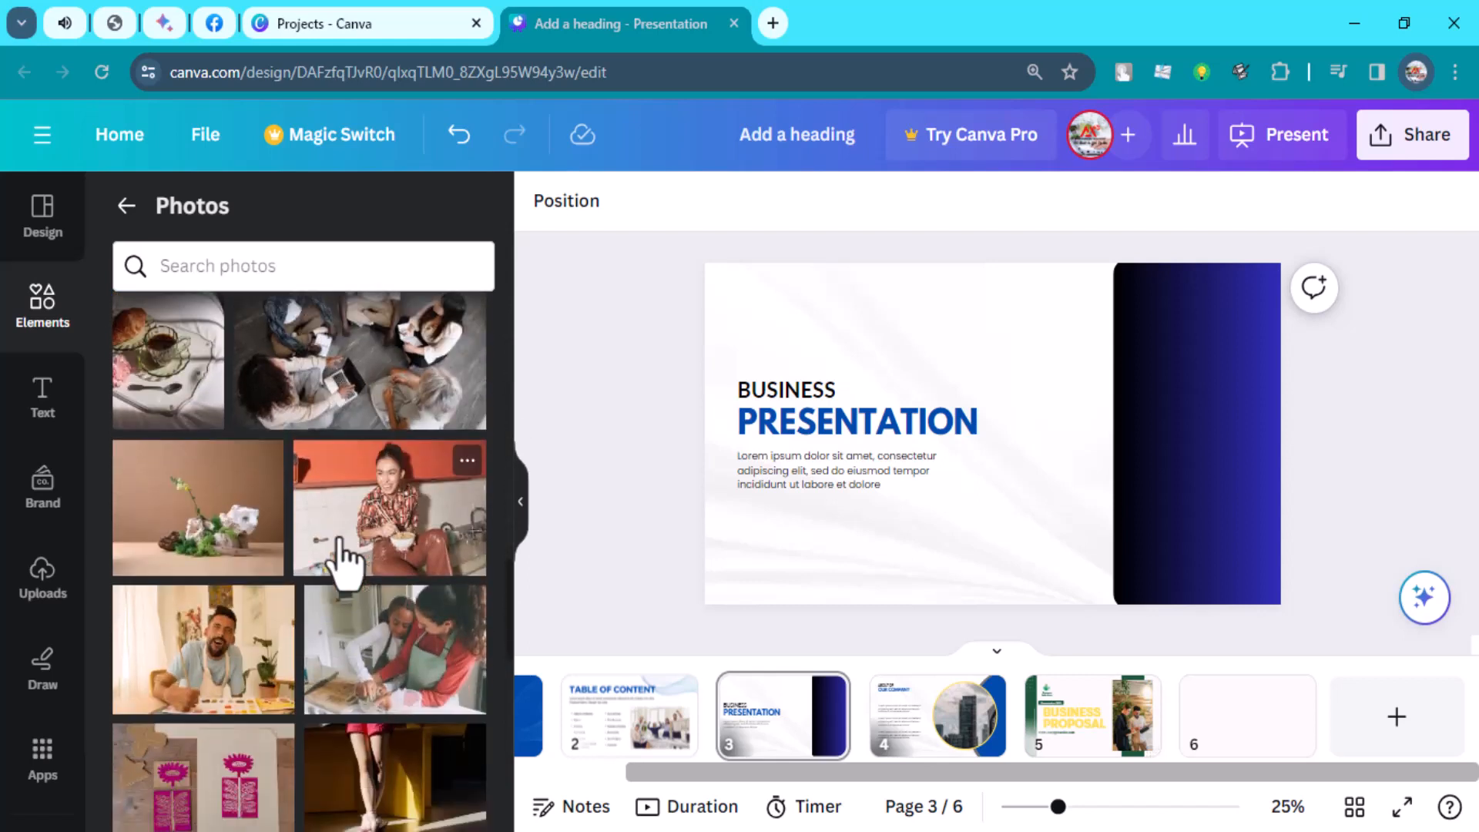
scroll(345, 562, down, 2)
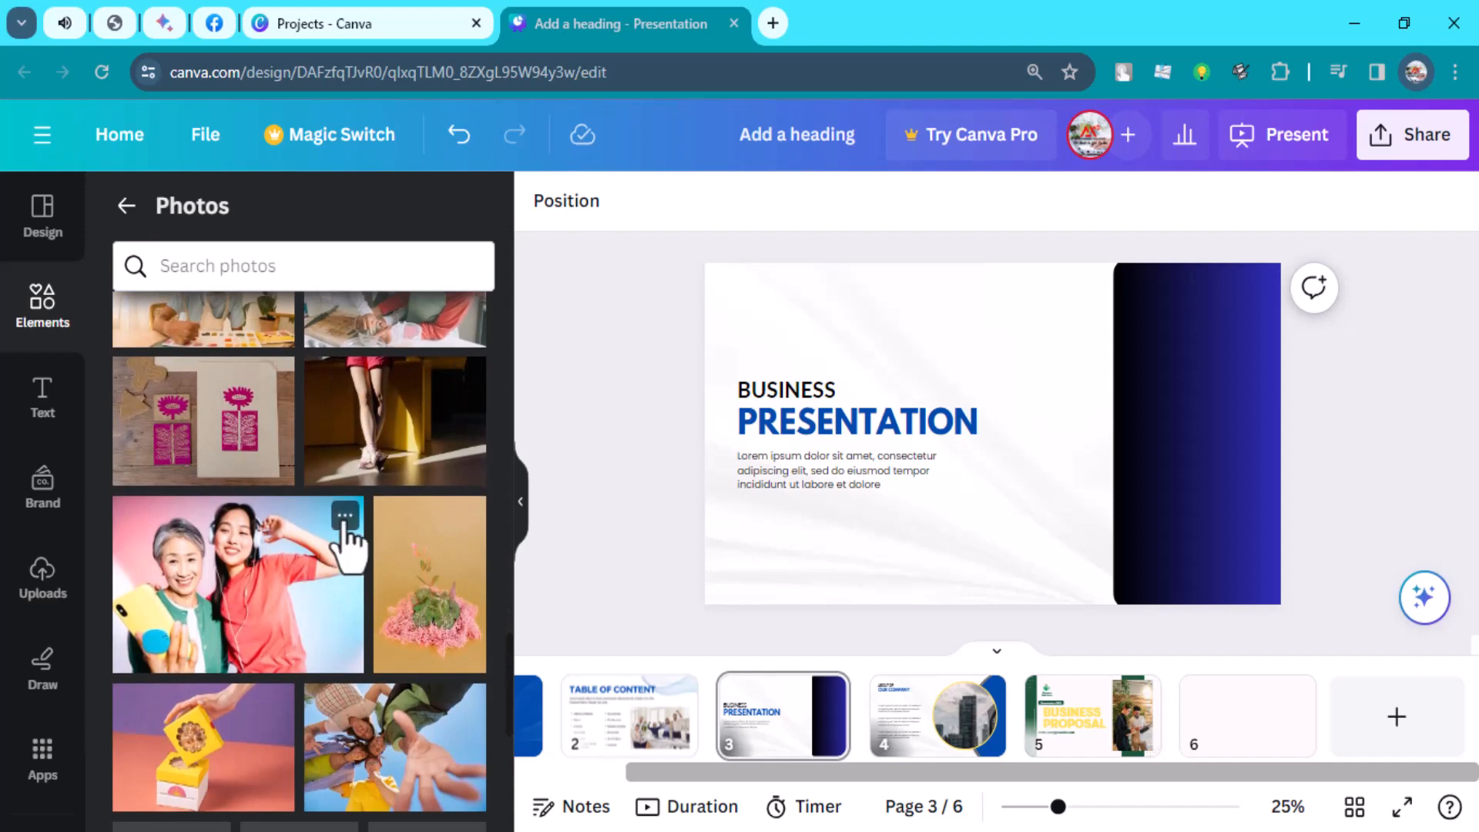
scroll(270, 485, down, 3)
scroll(282, 493, up, 2)
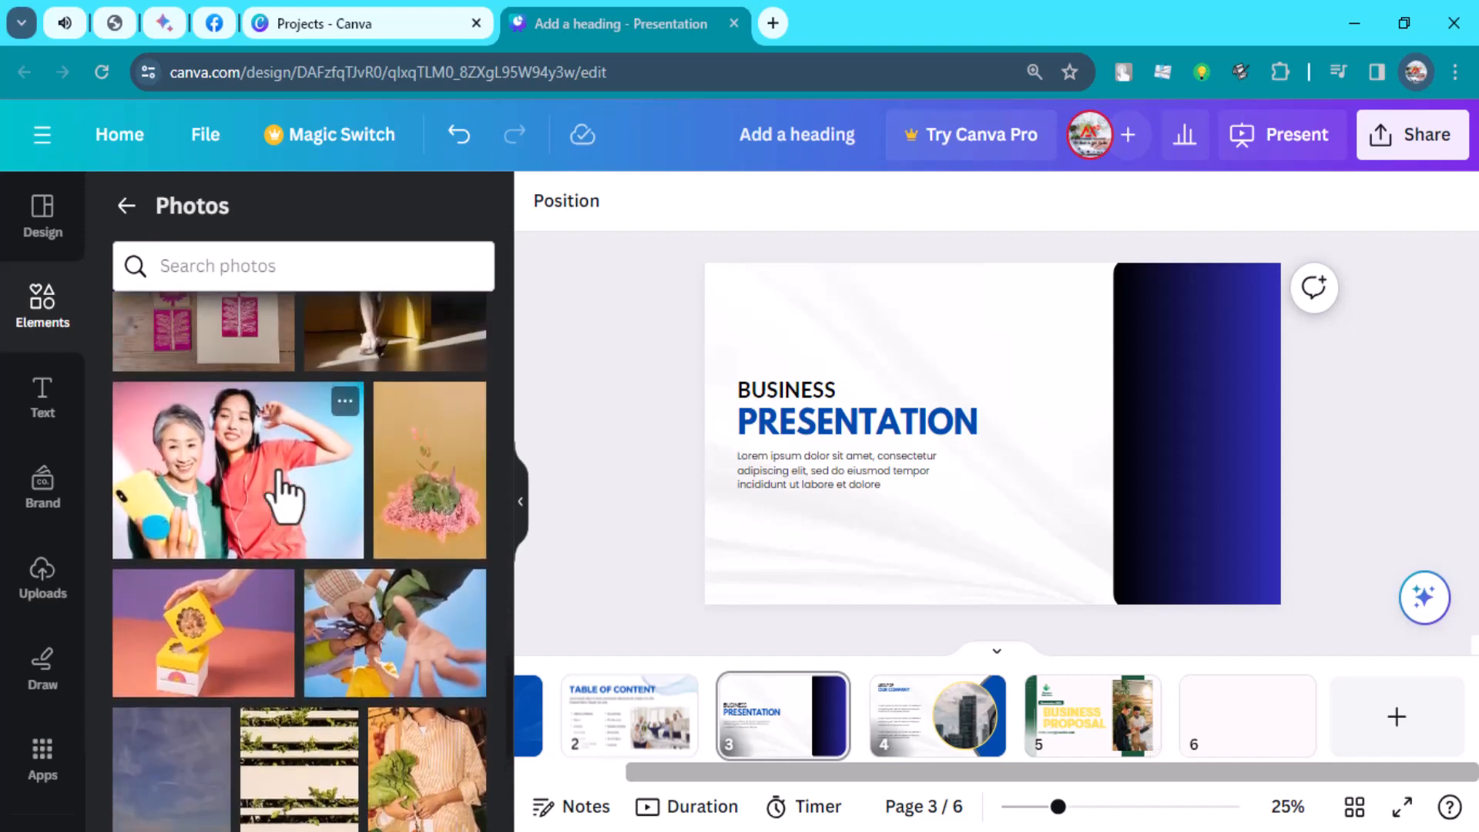
scroll(284, 493, down, 5)
scroll(355, 555, up, 4)
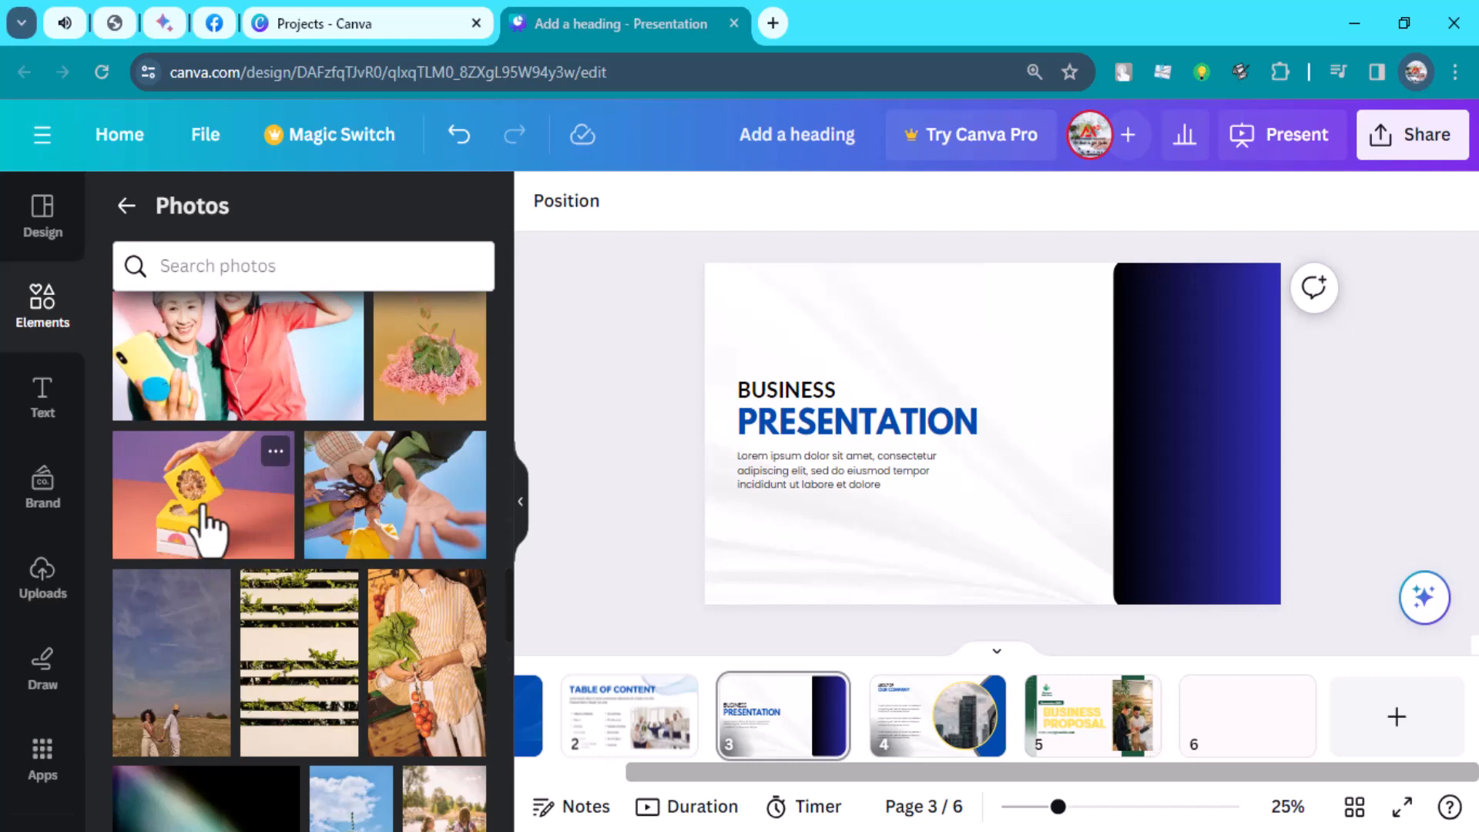
Step: Add the photo of a hand stacking yellow boxes to page 3, and shrink and crop it to a portrait over the blue band
click(199, 532)
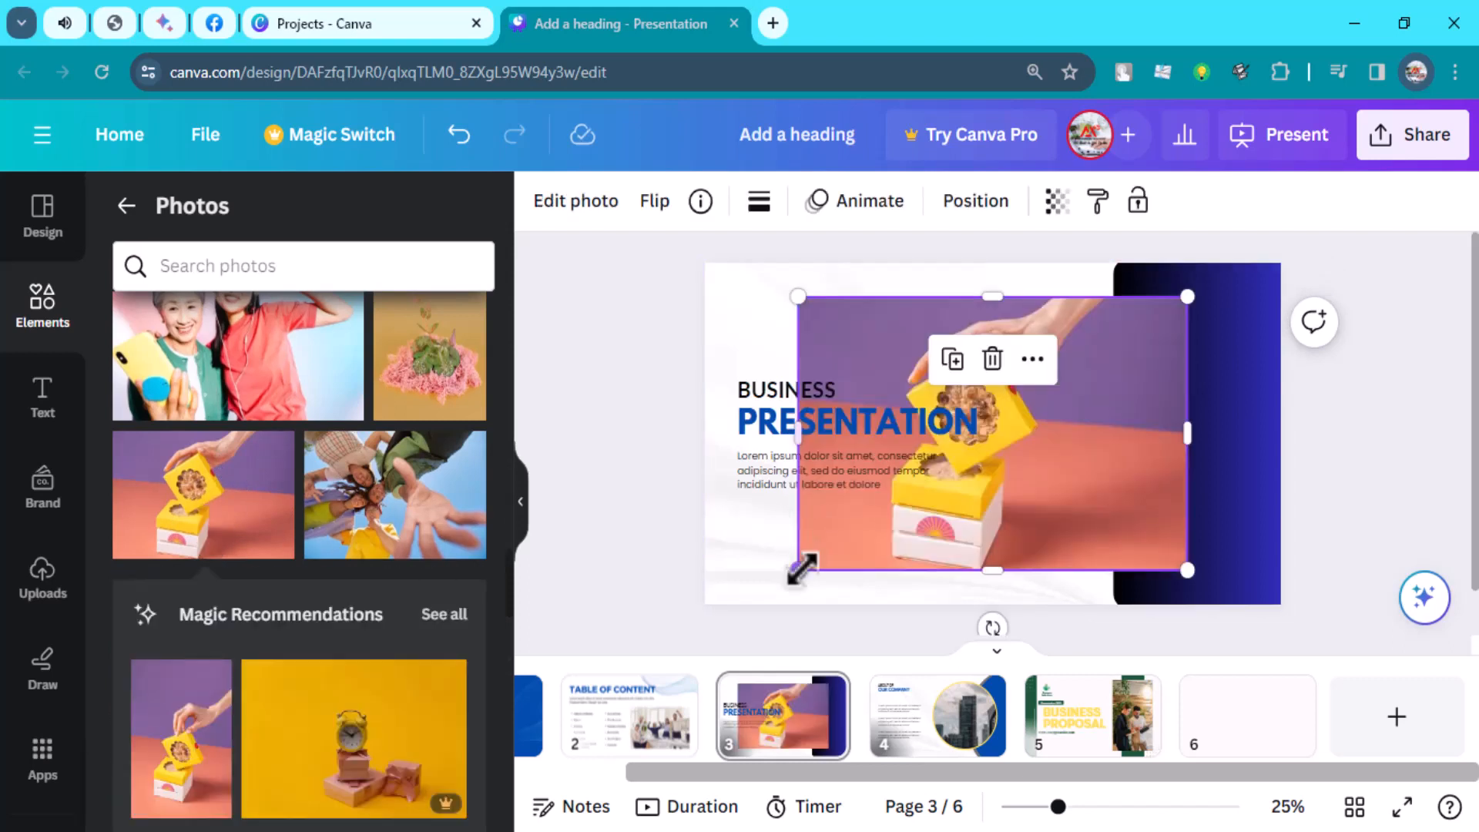
drag(795, 568, 1014, 413)
drag(1093, 405, 1162, 520)
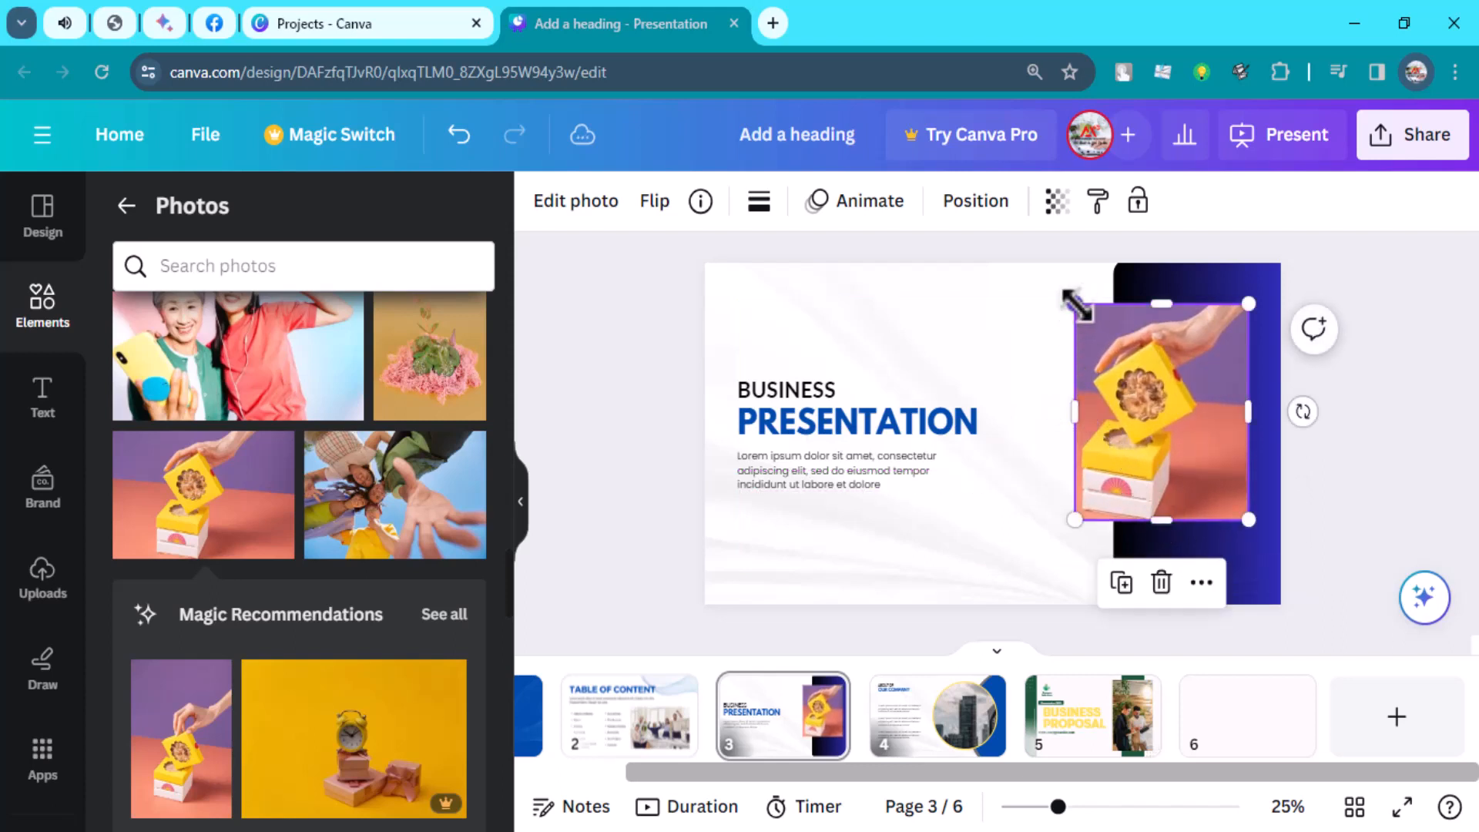
Step: Examine the effects and crop options for the yellow boxes photo, leaving the photo as it is
click(566, 215)
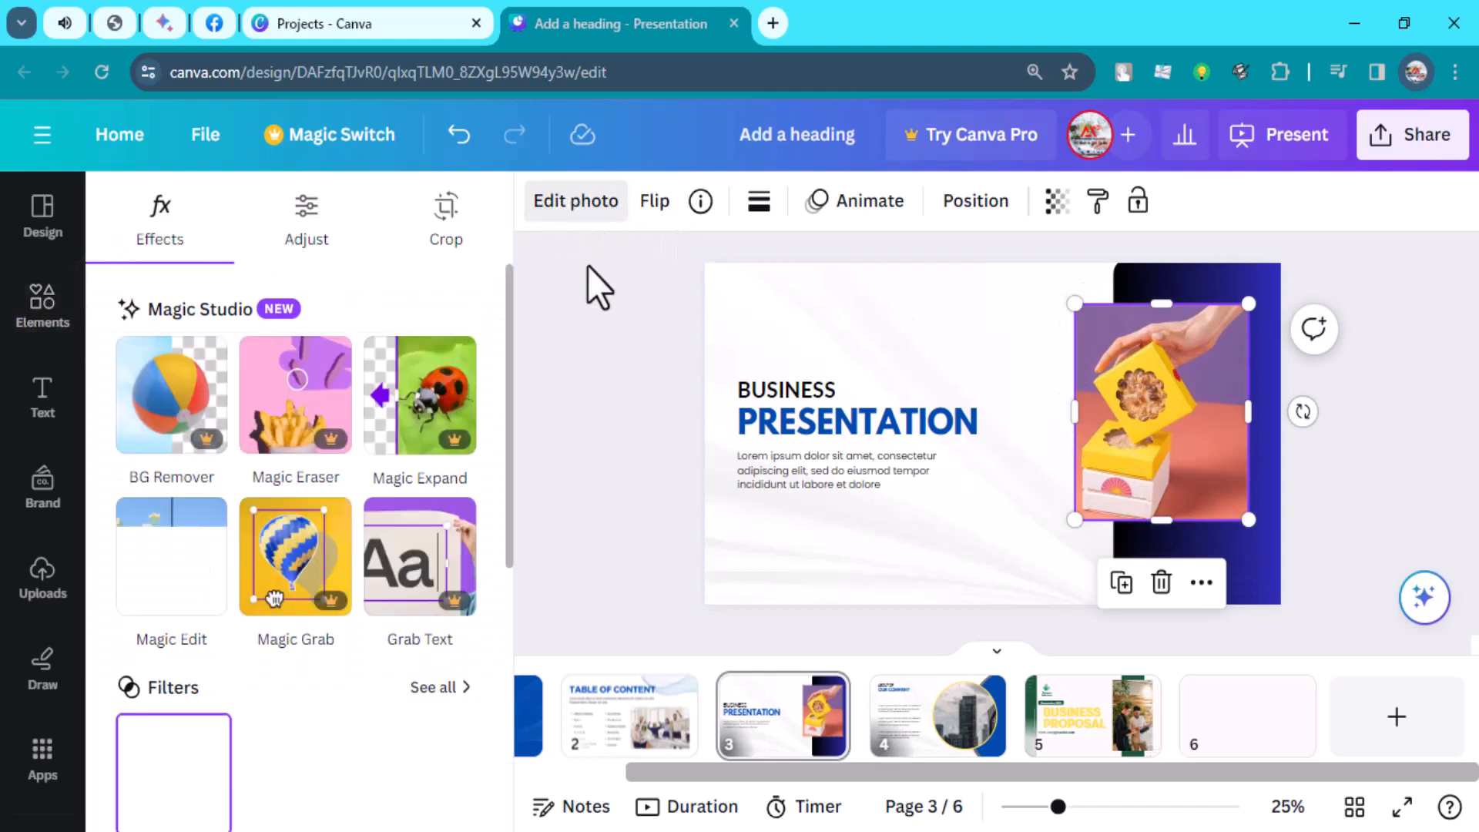
double_click(1129, 452)
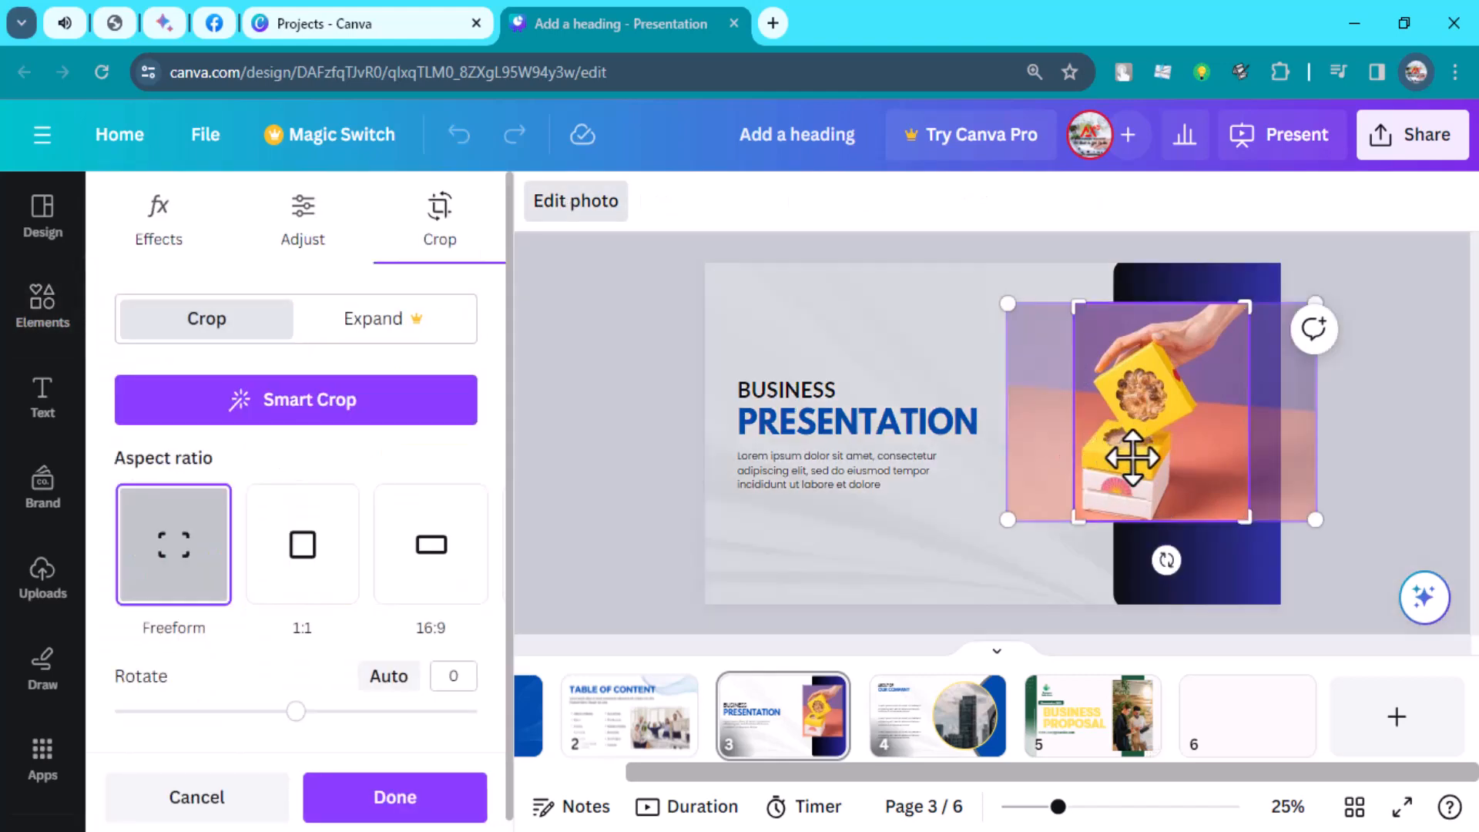
double_click(1130, 459)
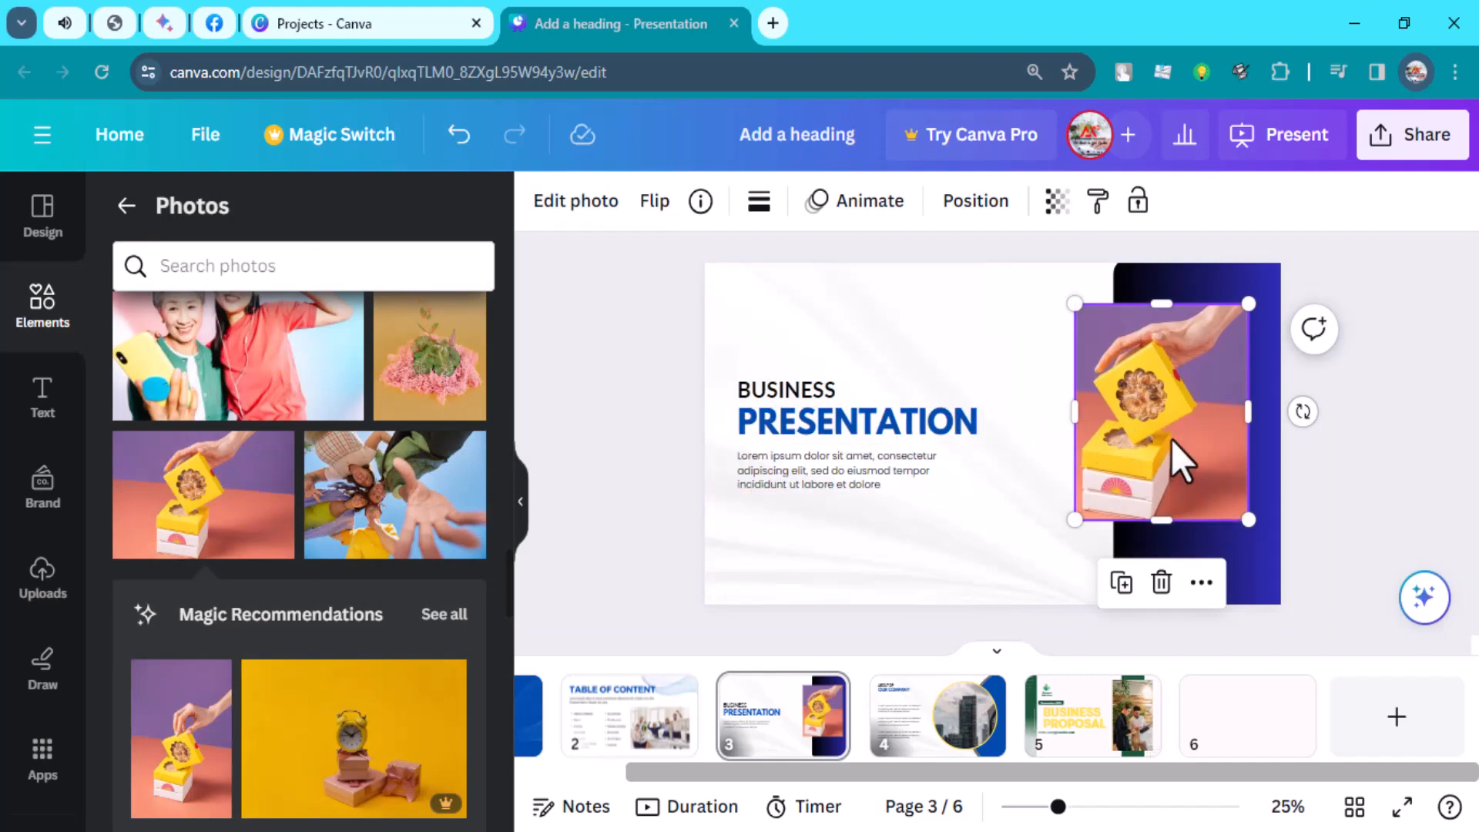
click(1011, 523)
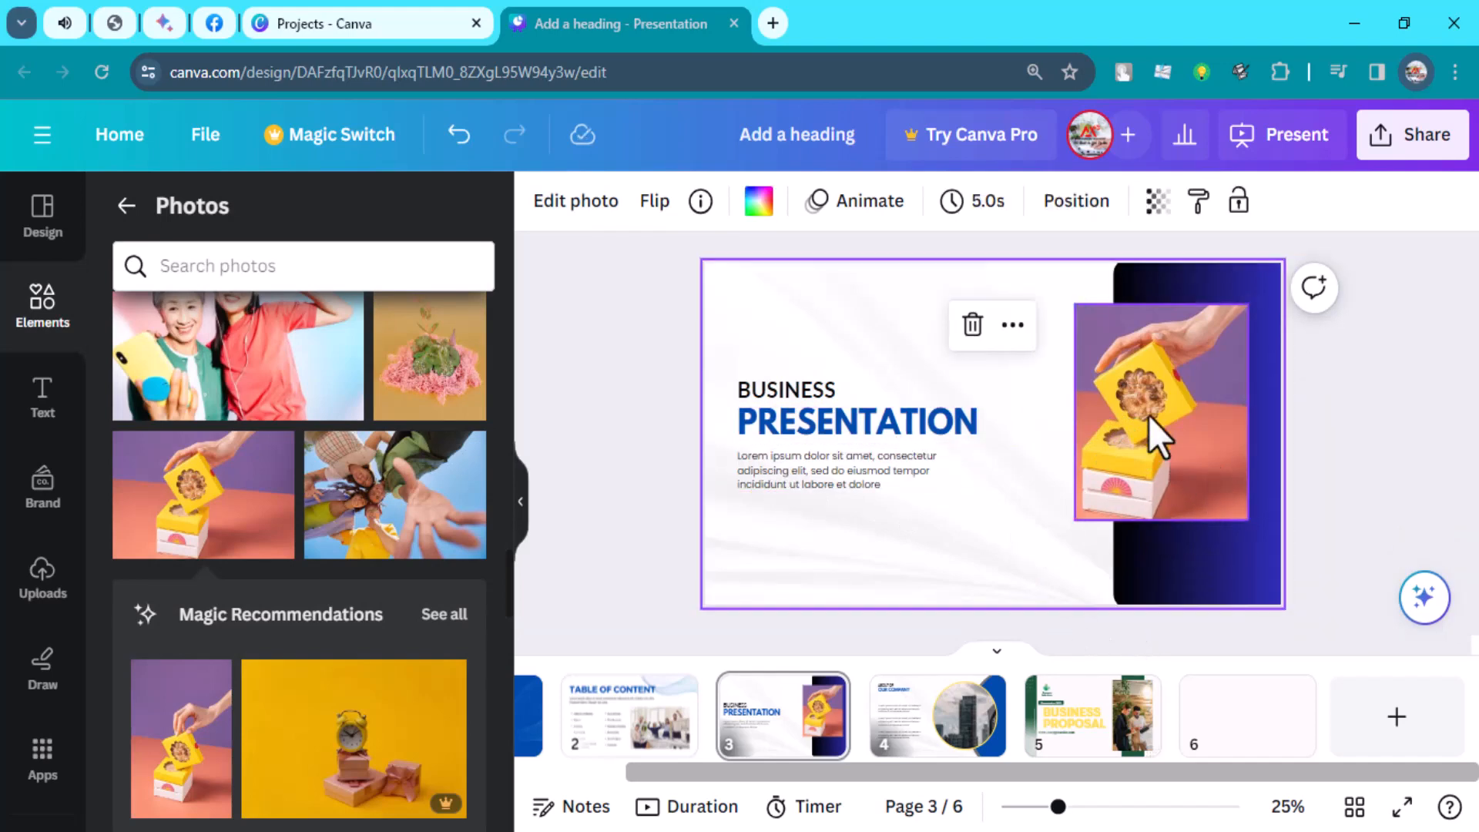
click(1148, 415)
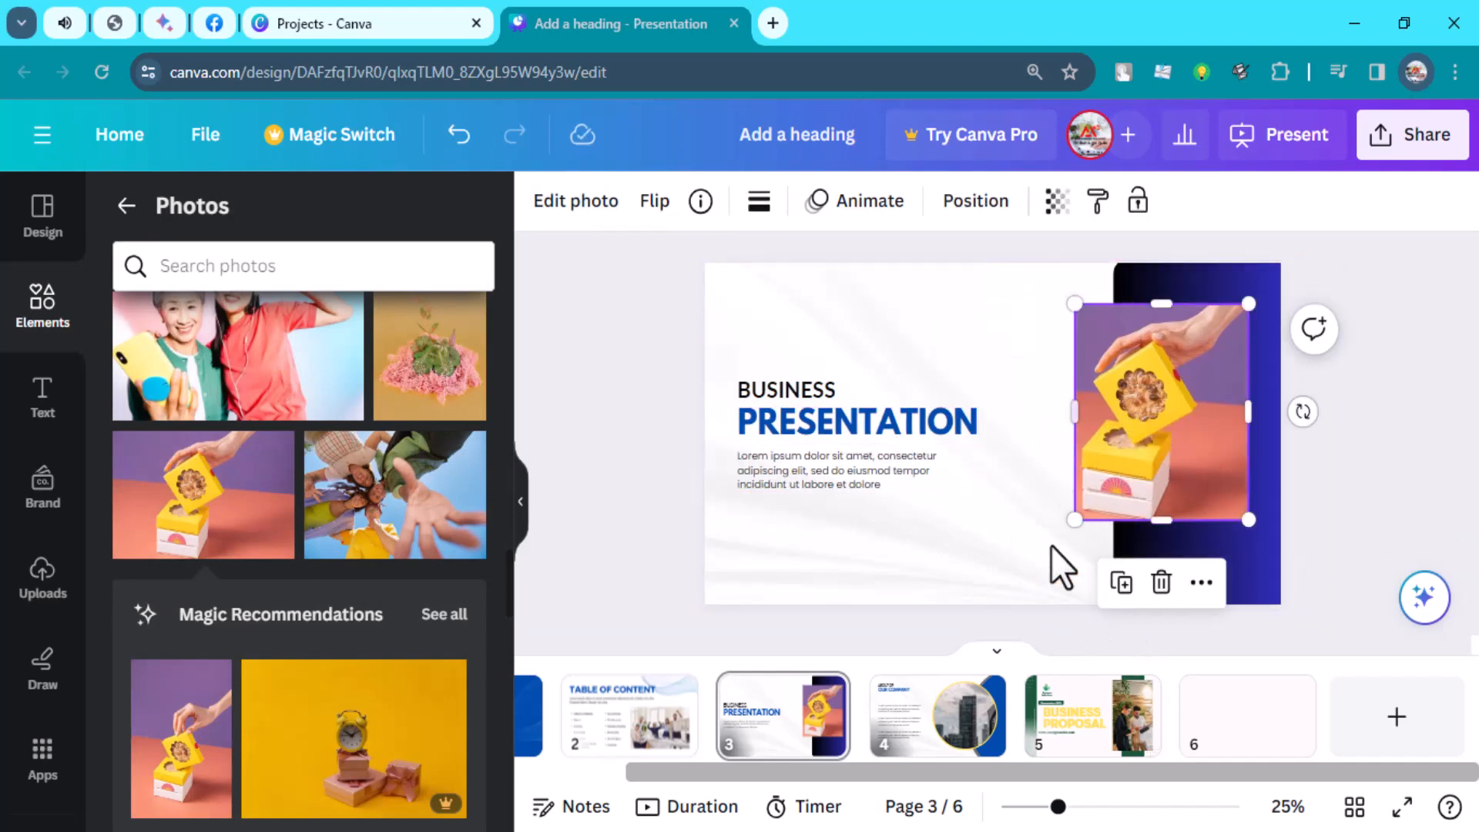
Step: Look through the recently used items, shapes and graphics in the Elements library
click(43, 308)
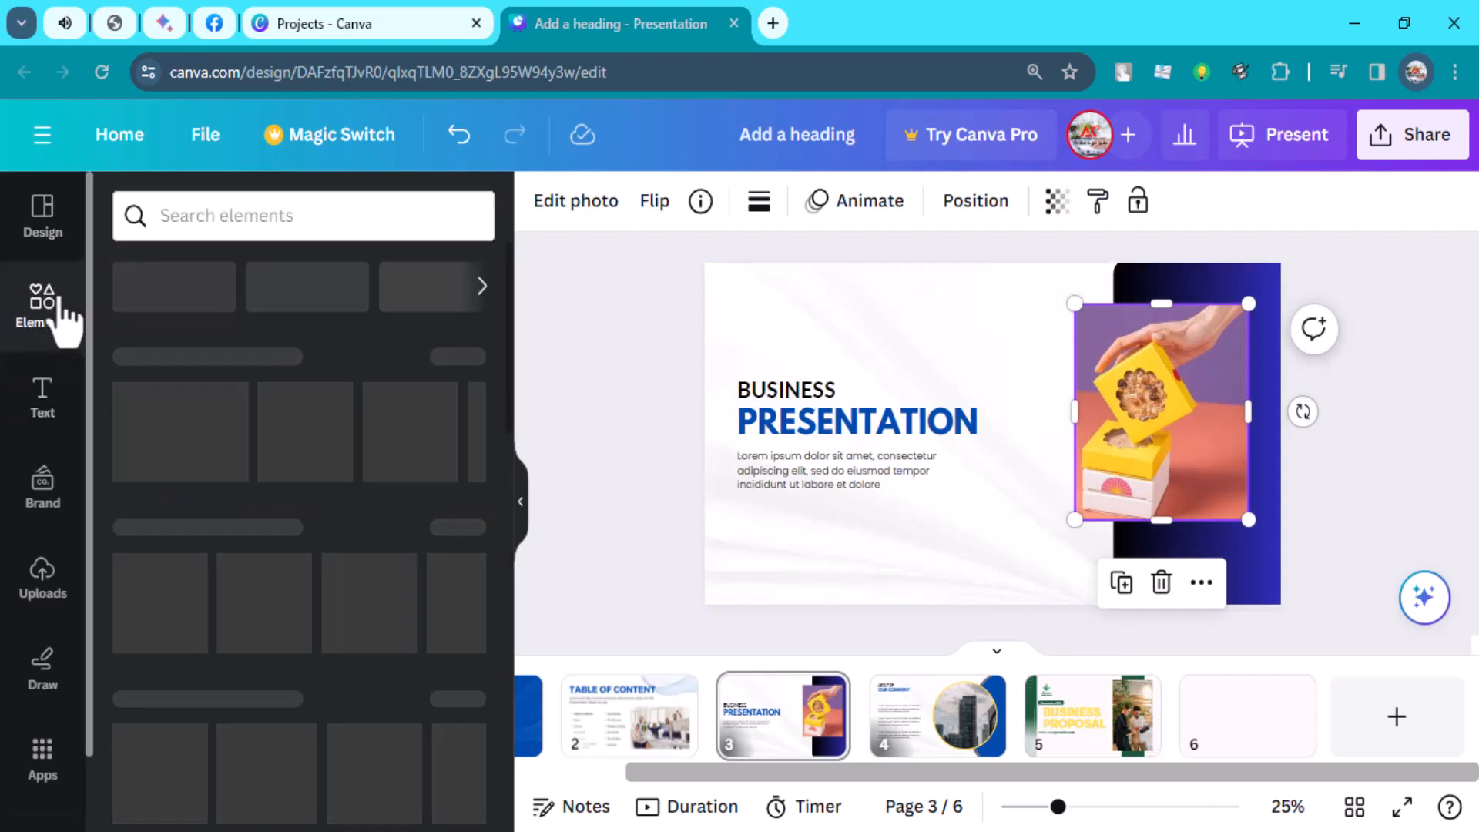
scroll(232, 440, down, 1)
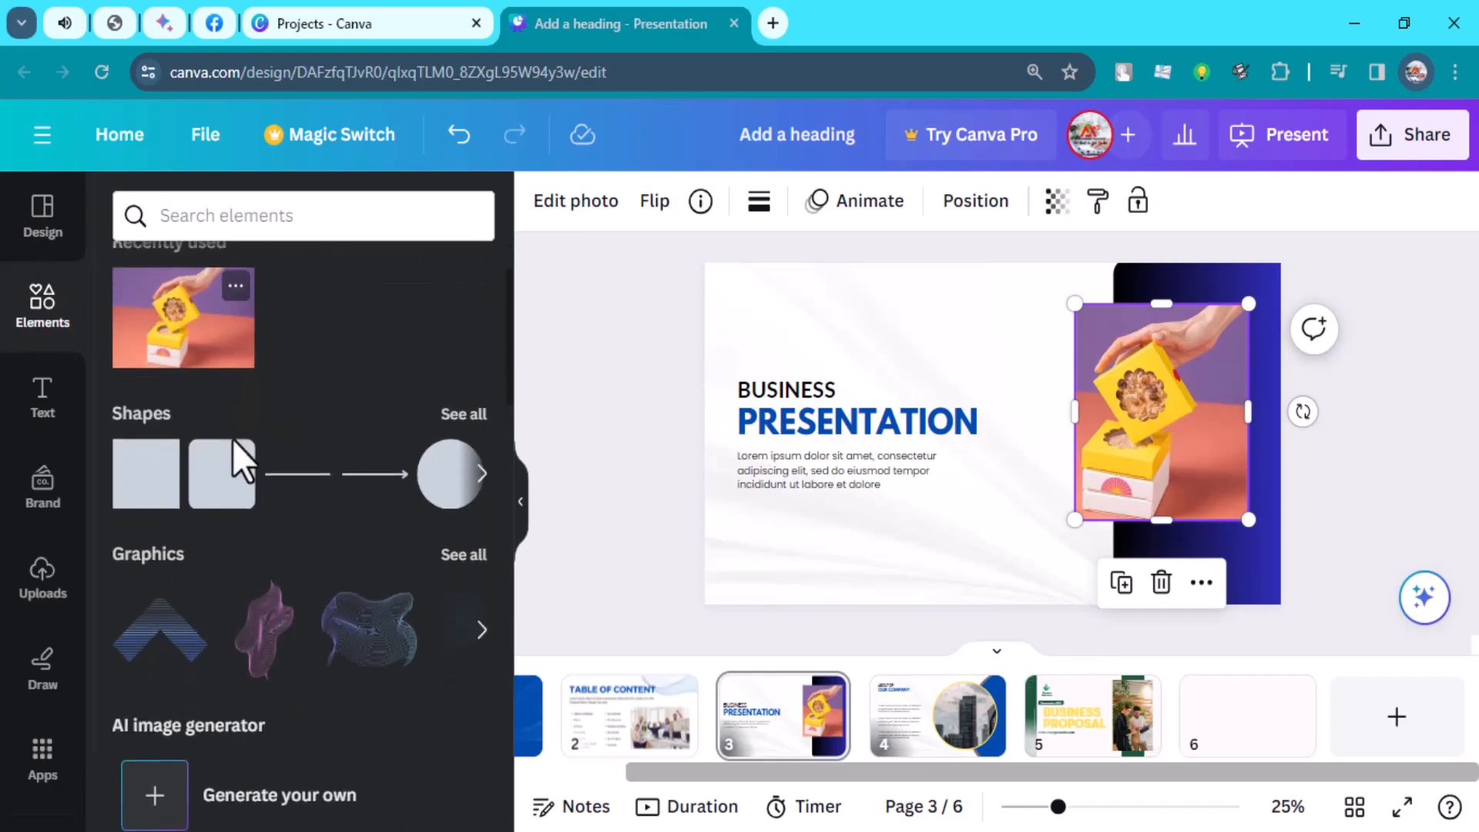
scroll(224, 495, up, 1)
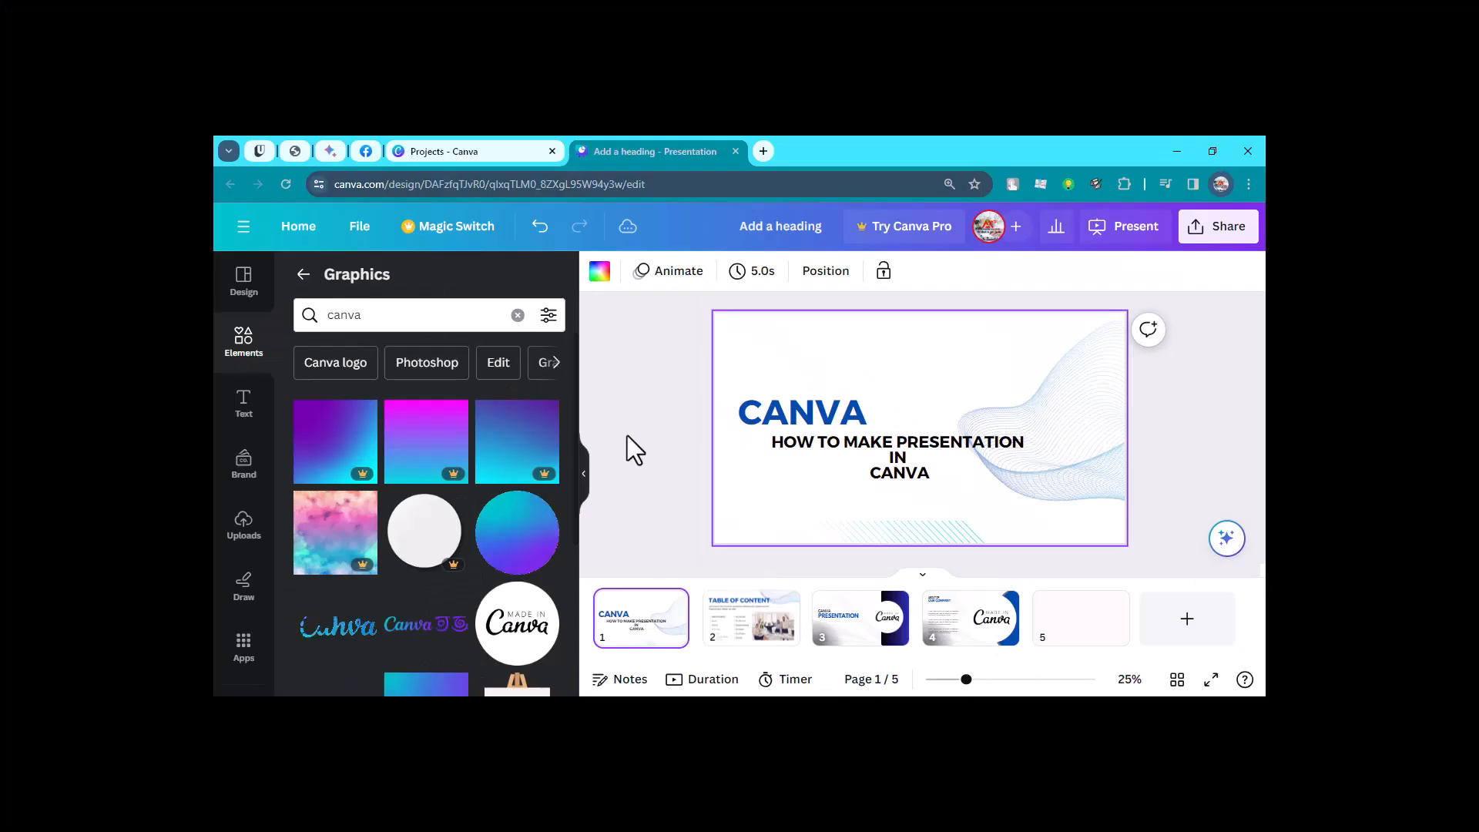
click(627, 436)
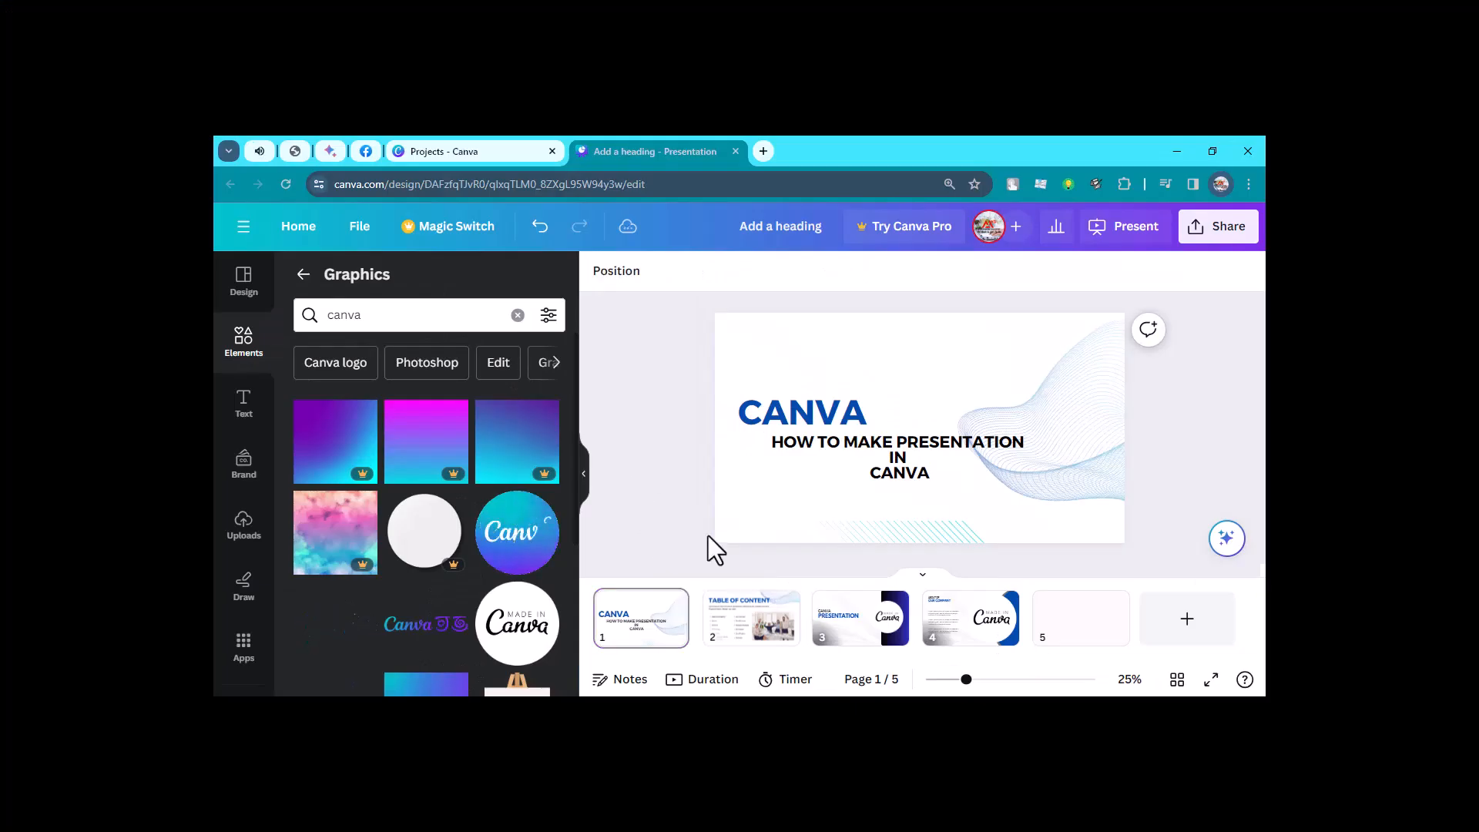
Step: Open the download settings for the presentation from its sharing options
click(1217, 231)
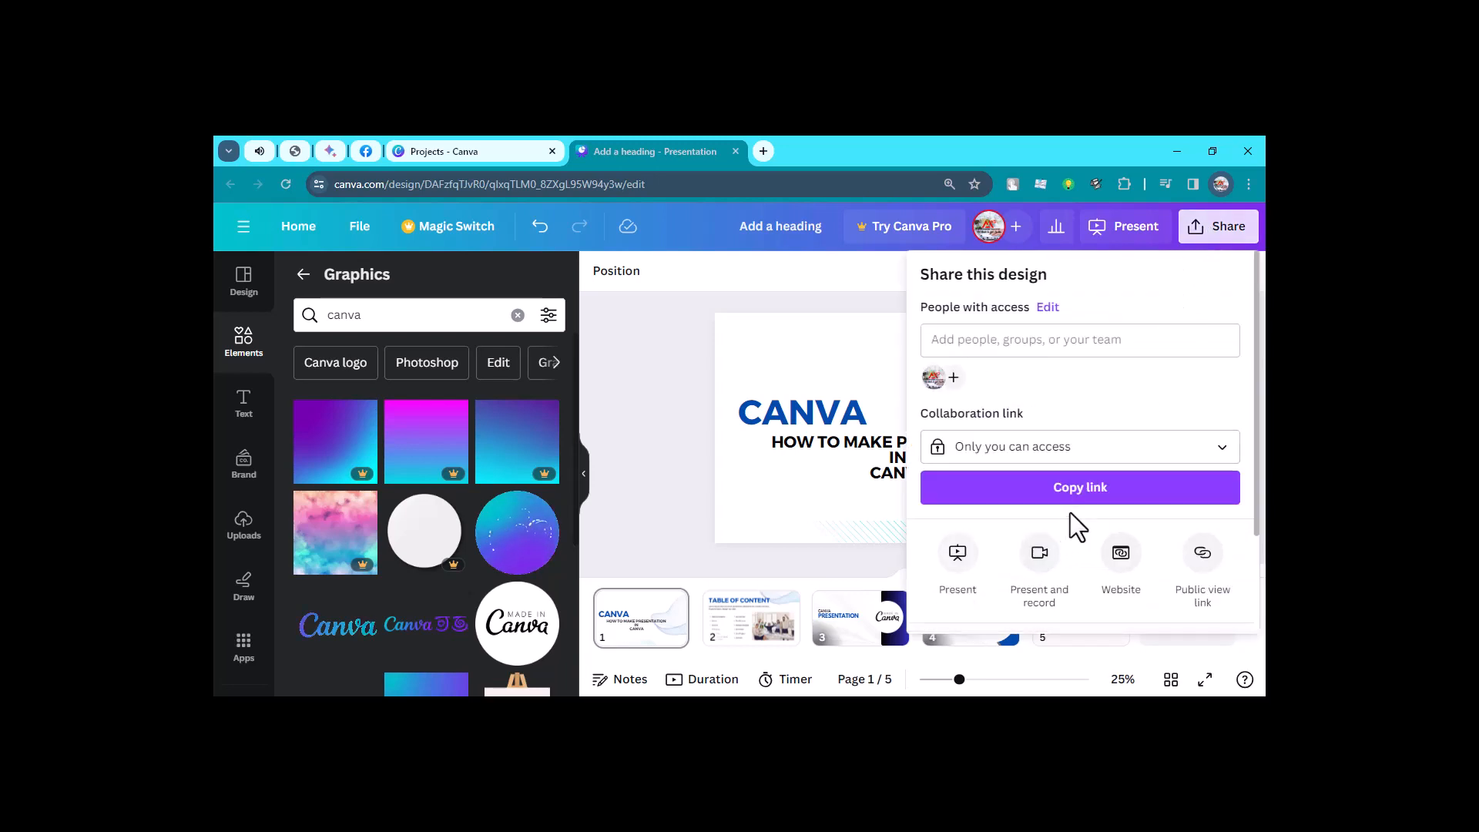
scroll(1001, 532, down, 2)
click(990, 521)
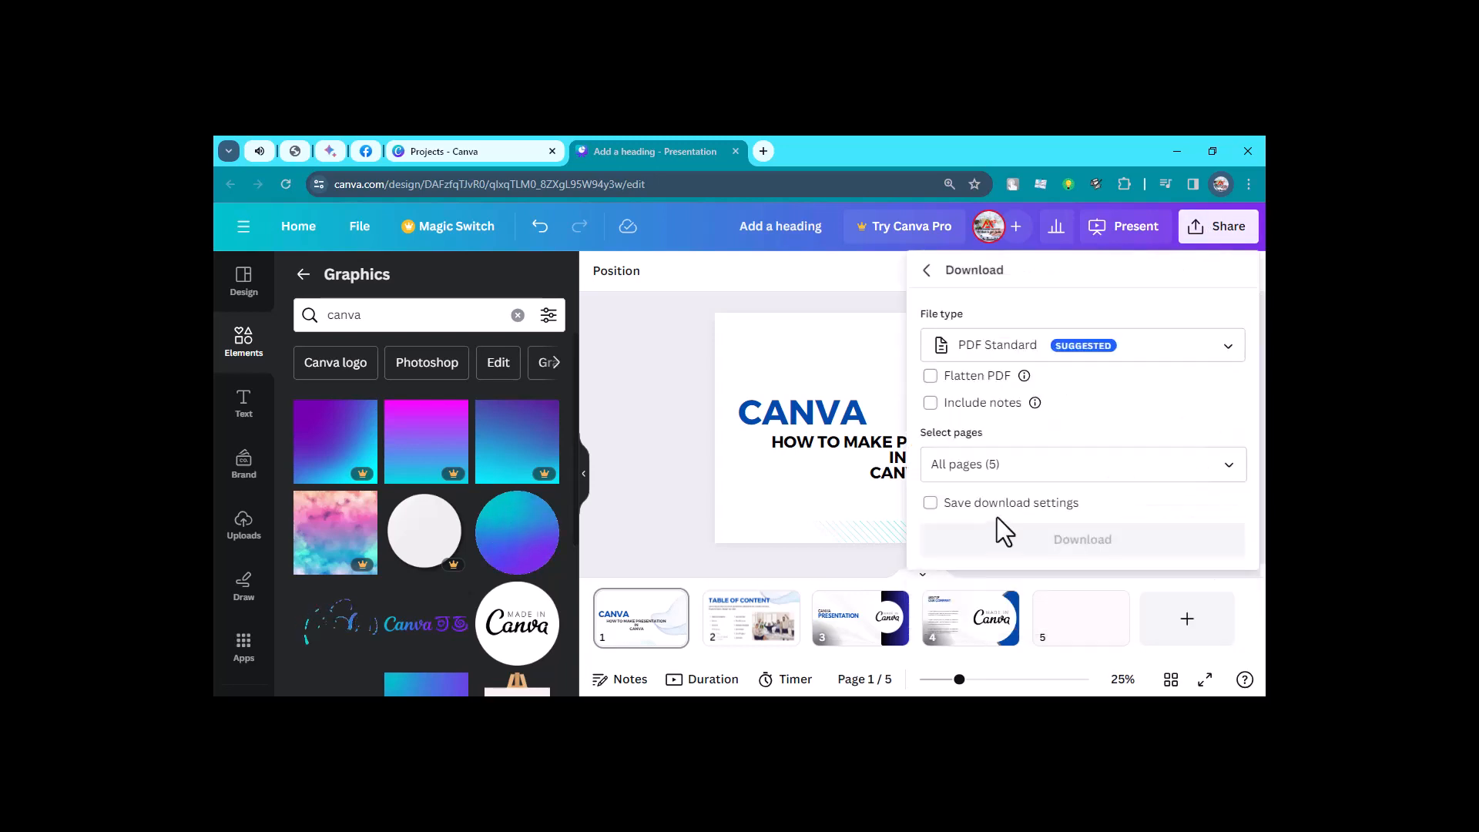
Step: Try MP4 Video and PNG as the download file type and view the settings each format offers
click(1022, 356)
scroll(1034, 494, down, 1)
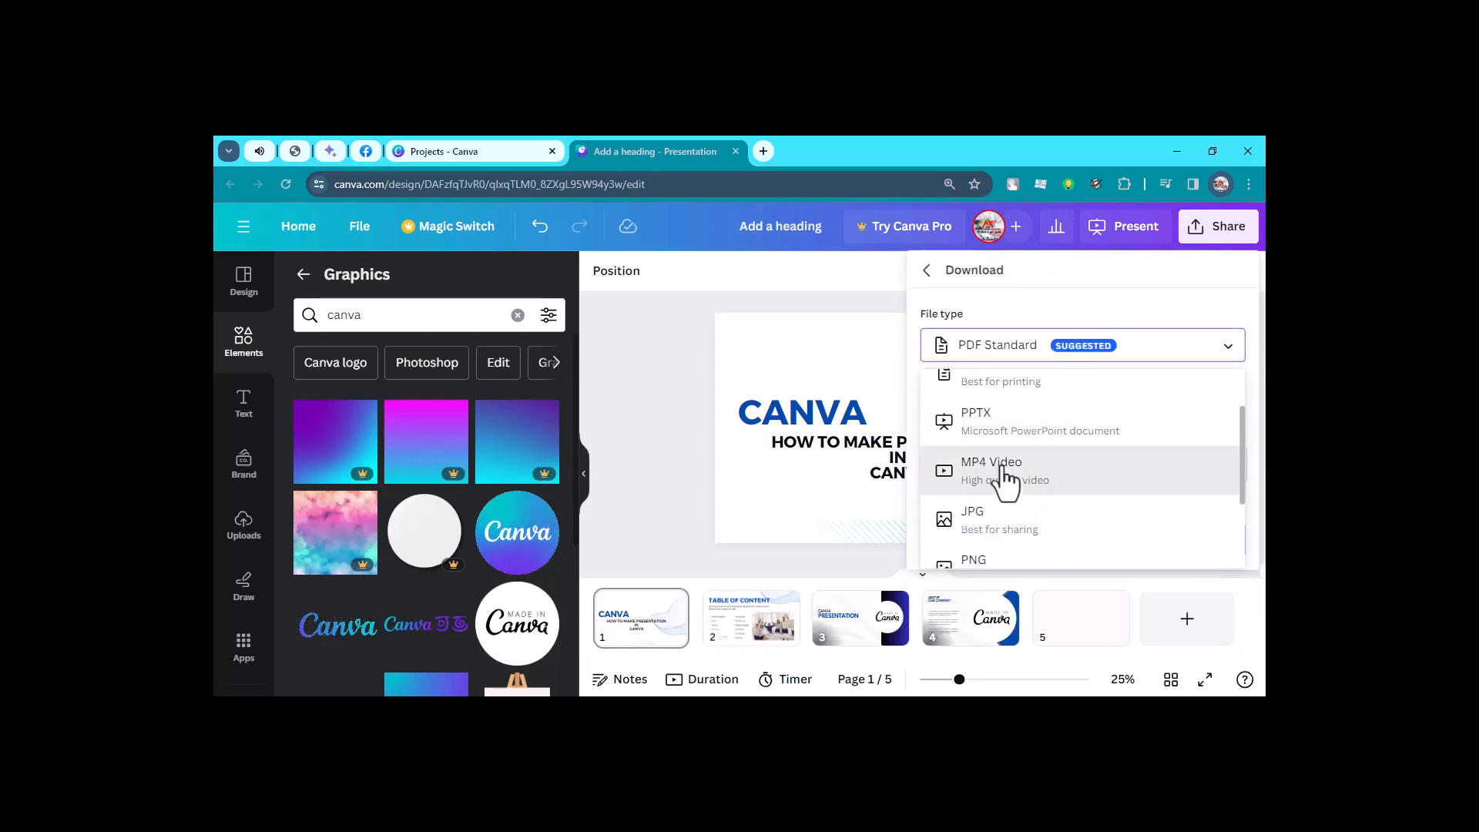
click(1001, 478)
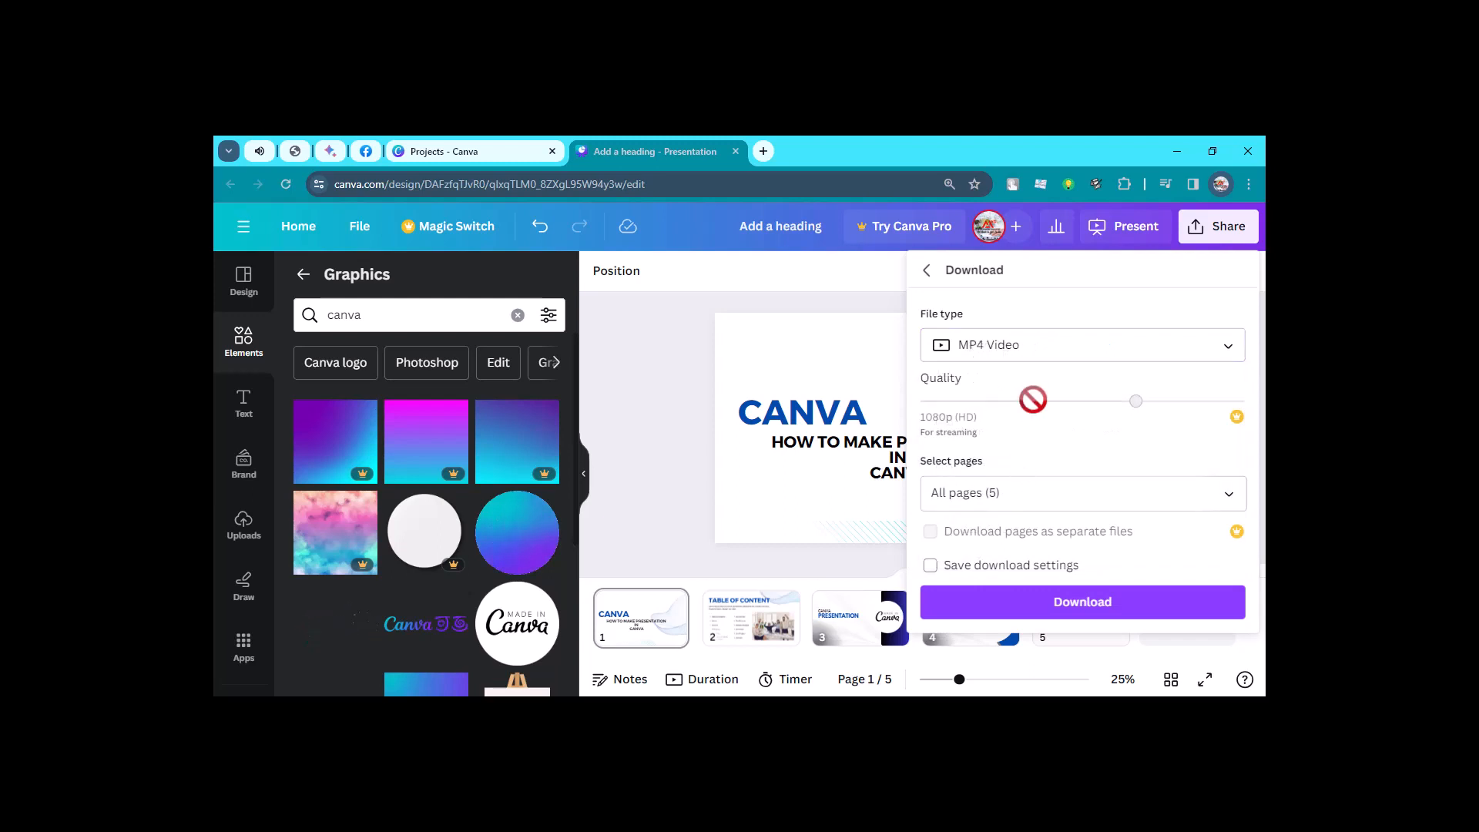
click(1024, 354)
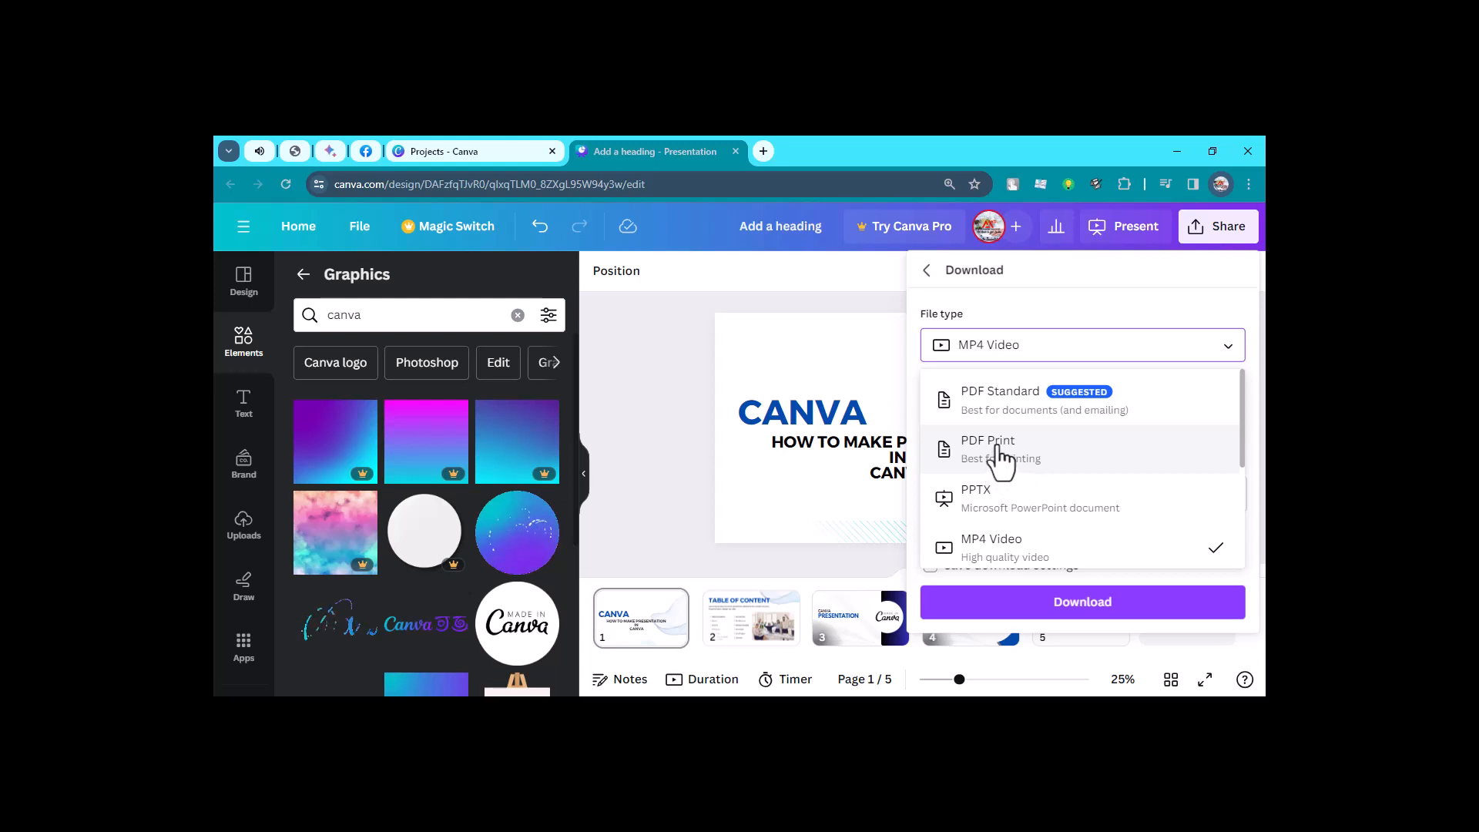
scroll(1009, 462, down, 1)
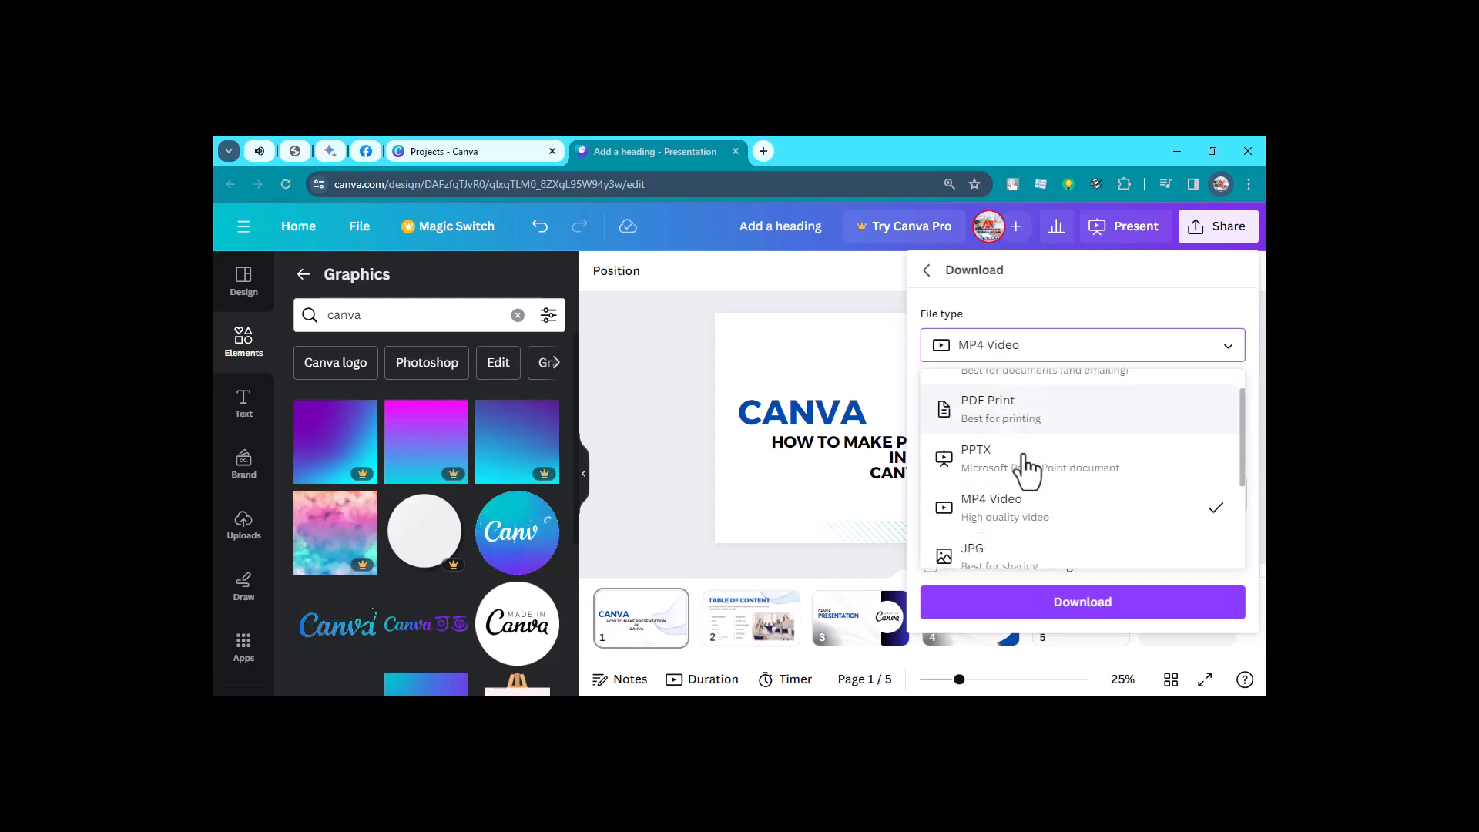
scroll(1024, 468, down, 2)
click(1028, 453)
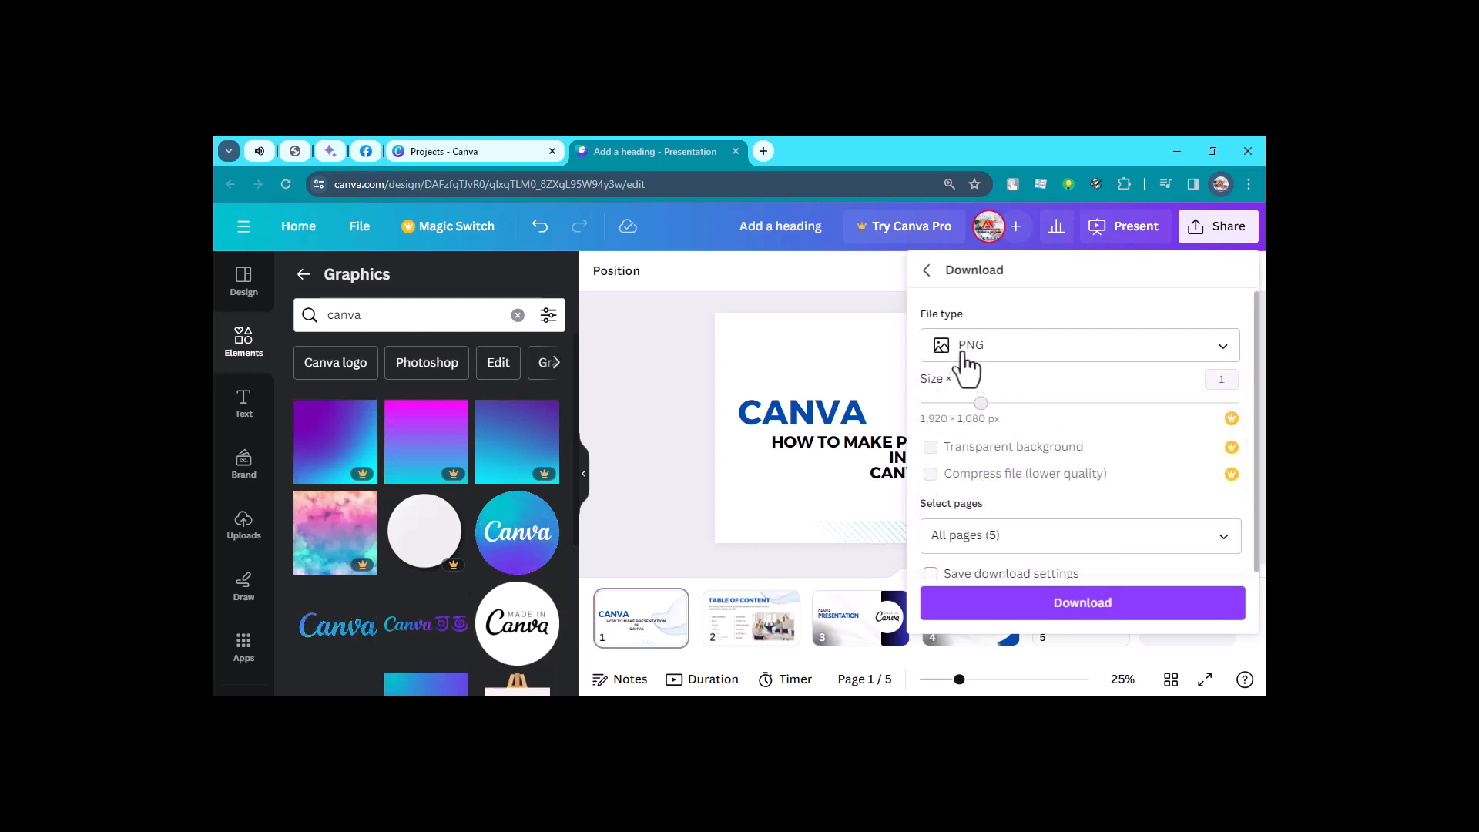
Step: Set the file type to PDF Standard and download all pages of the presentation
click(1028, 354)
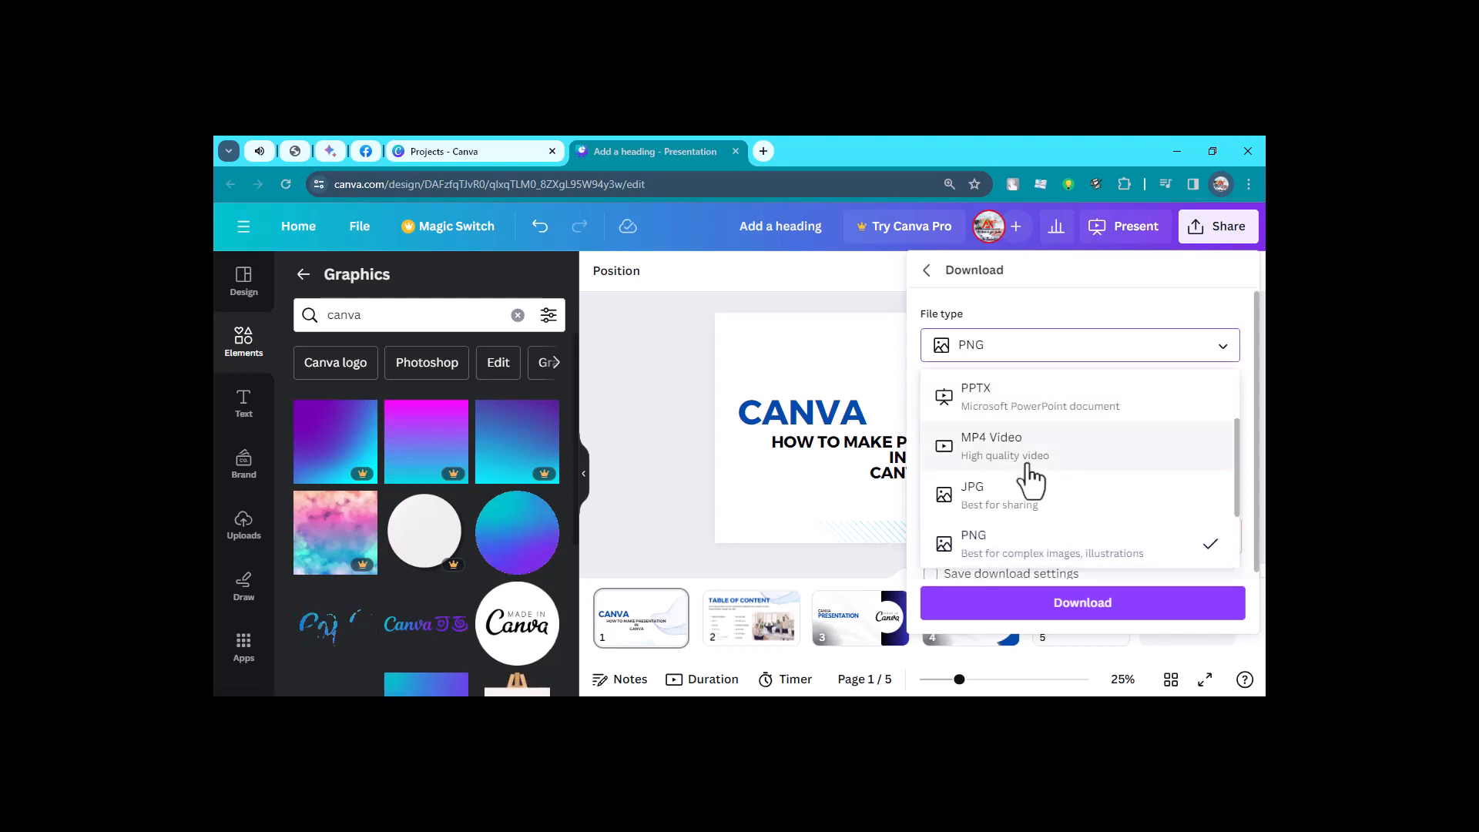
scroll(1024, 479, up, 3)
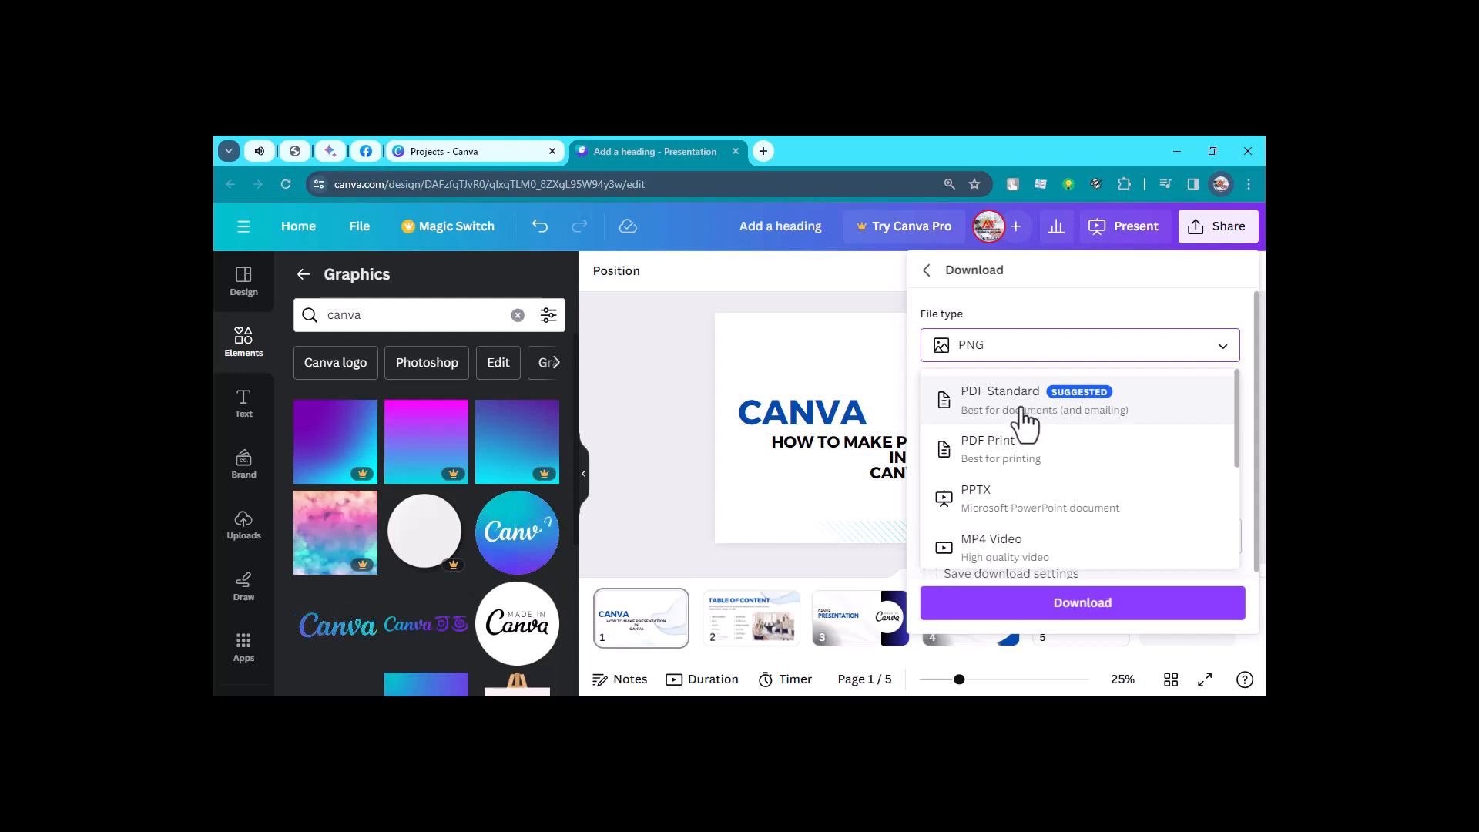
click(1024, 410)
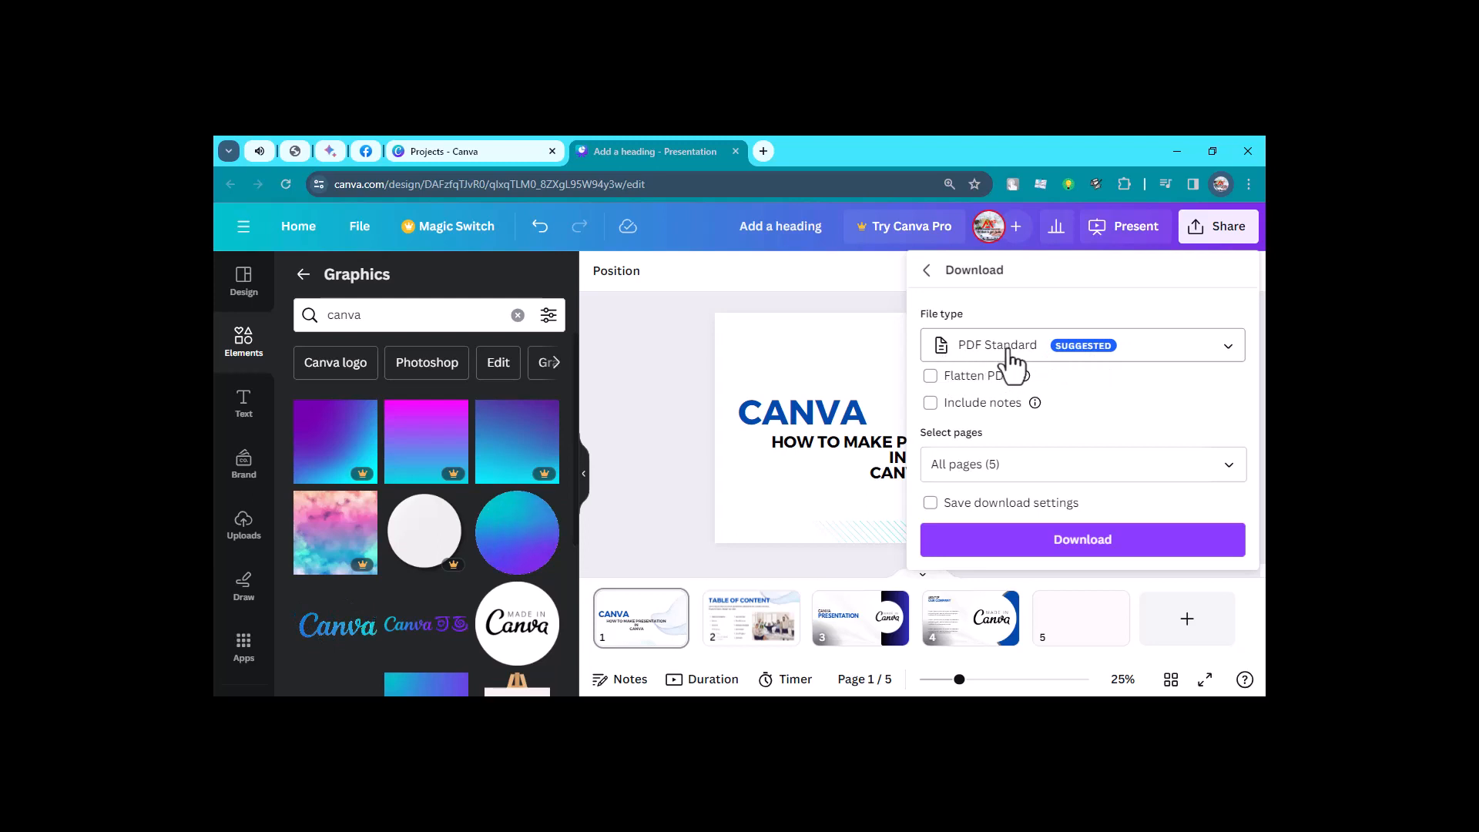
click(1050, 555)
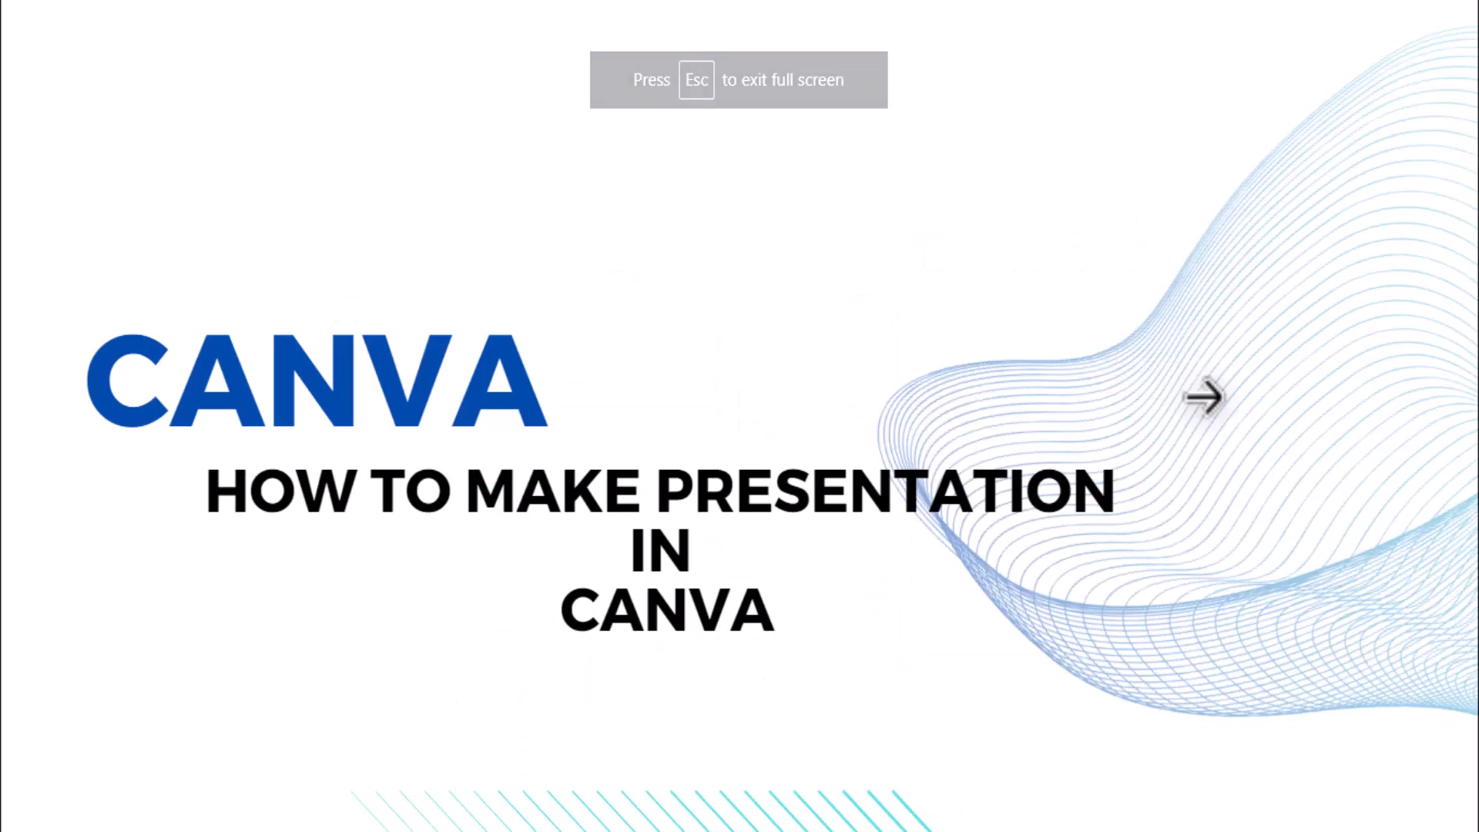
Step: Advance the full-screen presentation from the title page to the next page
click(1235, 442)
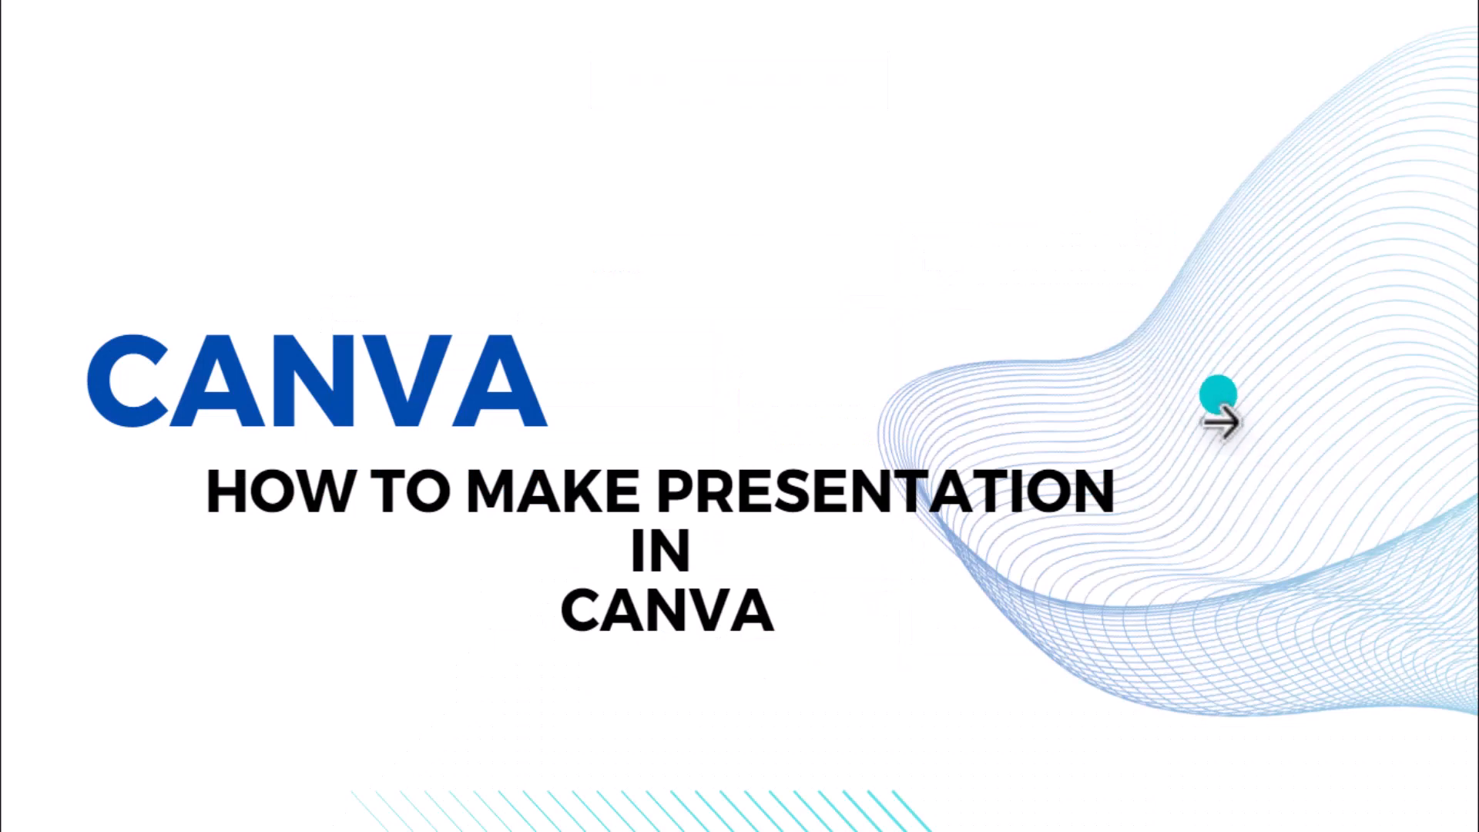